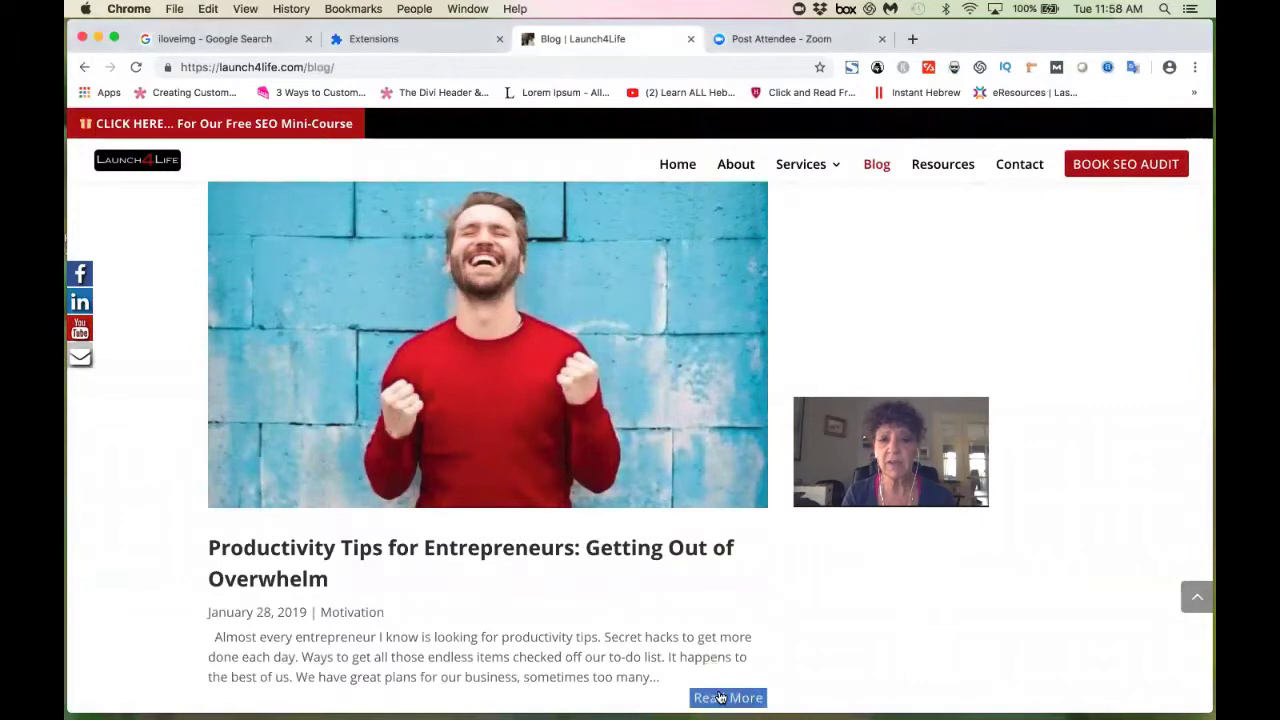
# Open the Productivity Tips for Entrepreneurs post, scroll through it, then minimize Chrome.
pyautogui.click(623, 558)
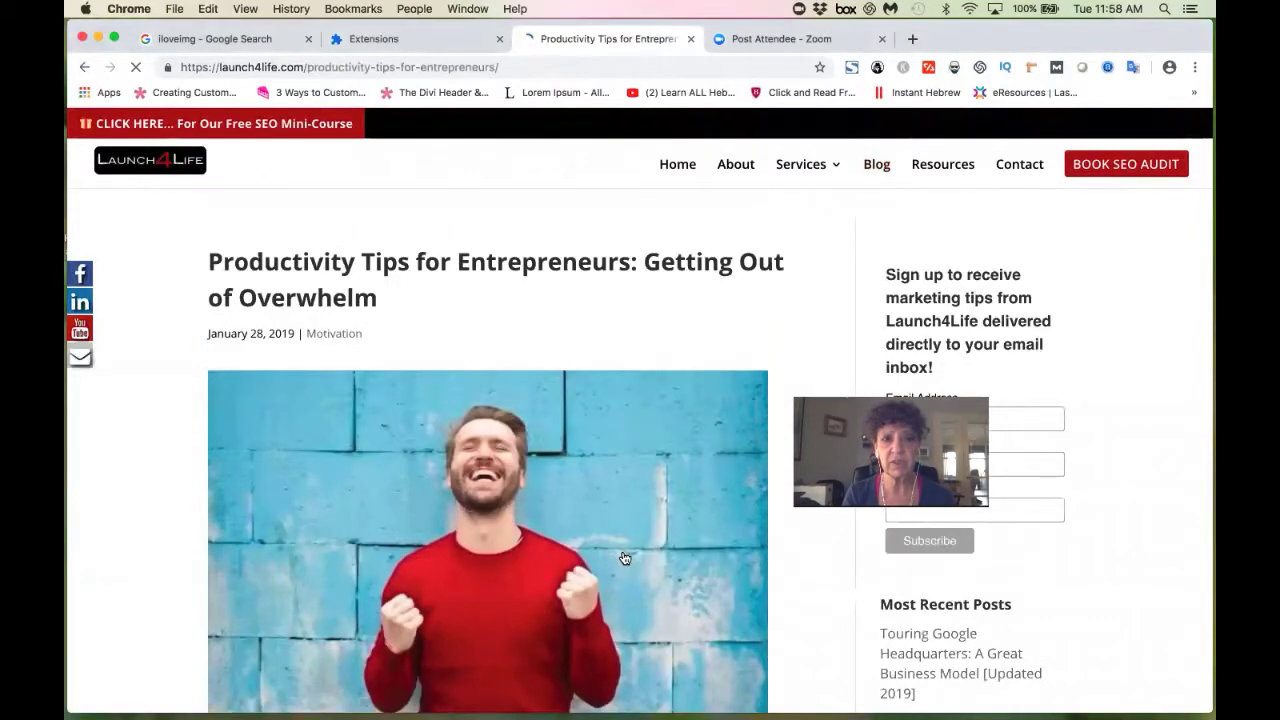
pyautogui.scroll(-2, 705, 527)
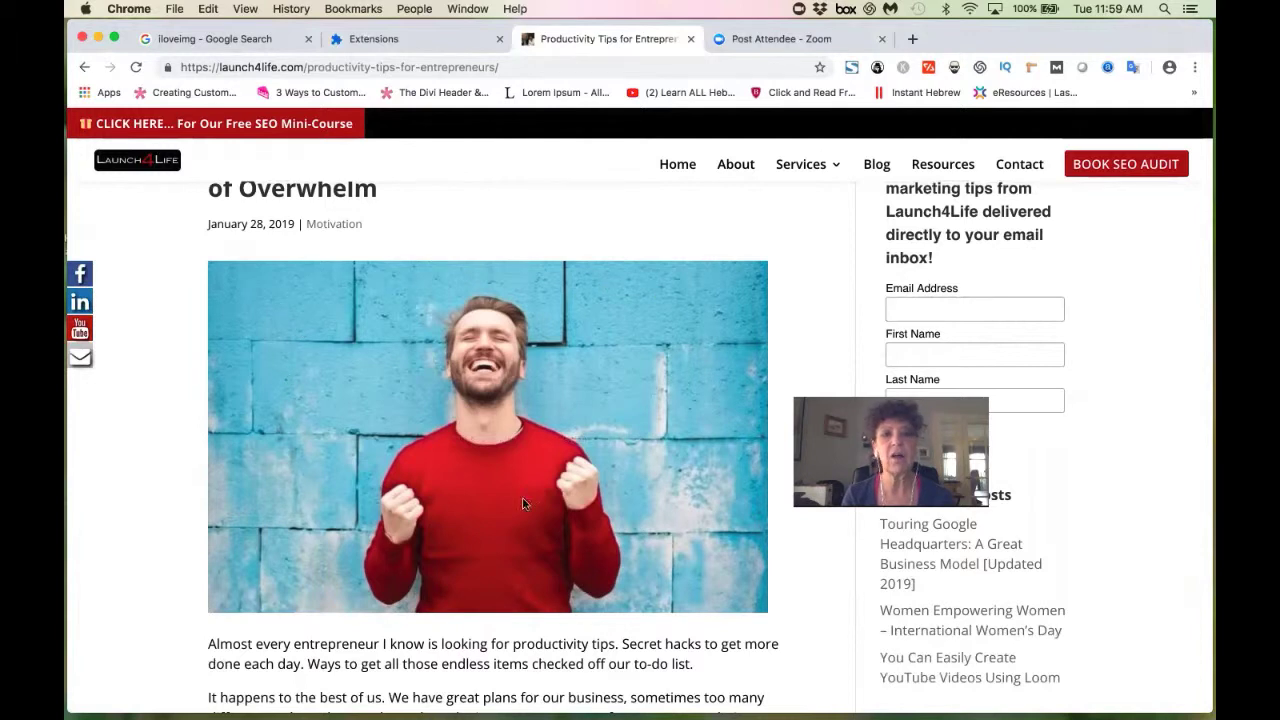
pyautogui.moveTo(699, 434)
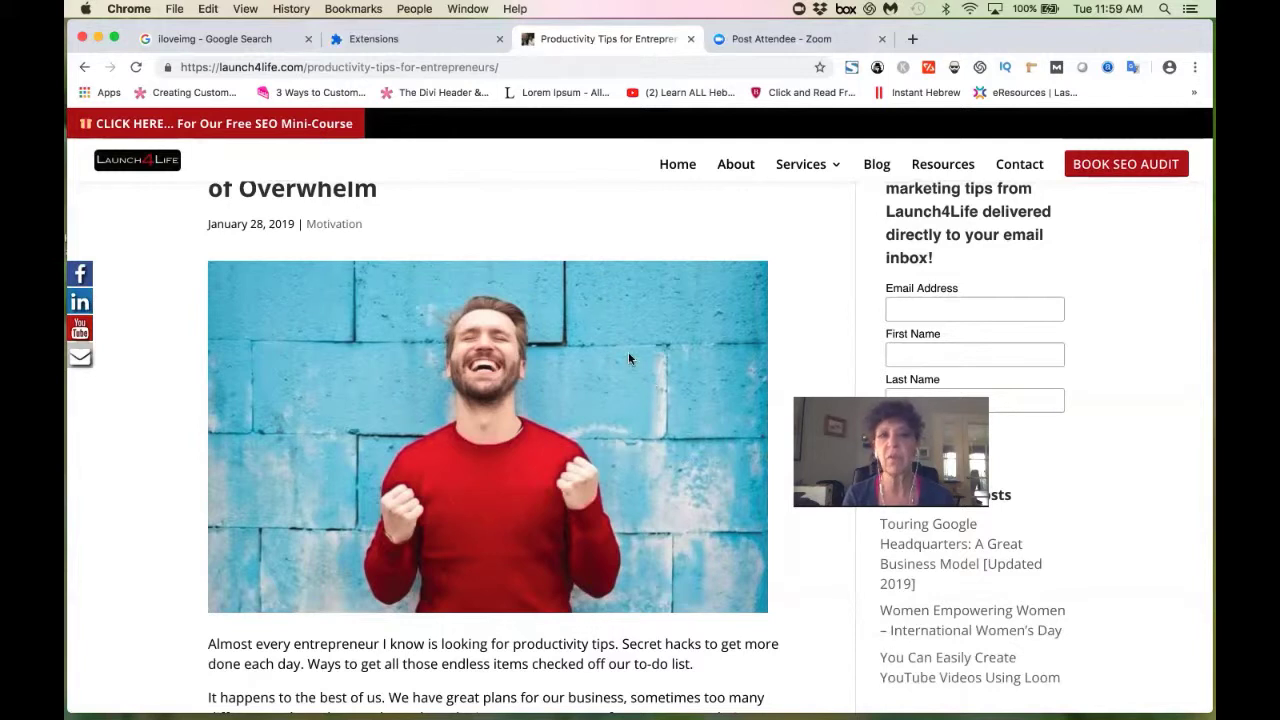
pyautogui.click(97, 40)
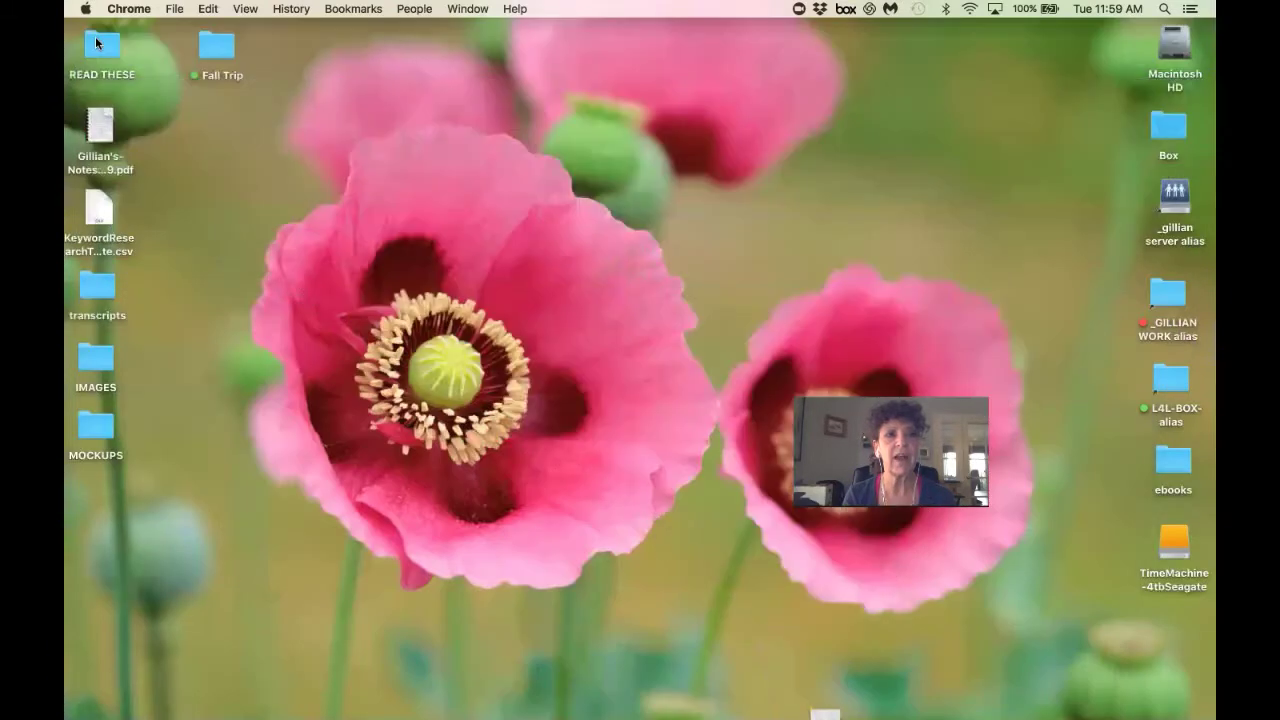
# Open Fall Trip, shrink and reposition its window, then preview and close IMG_5933.JPG.
pyautogui.doubleClick(215, 50)
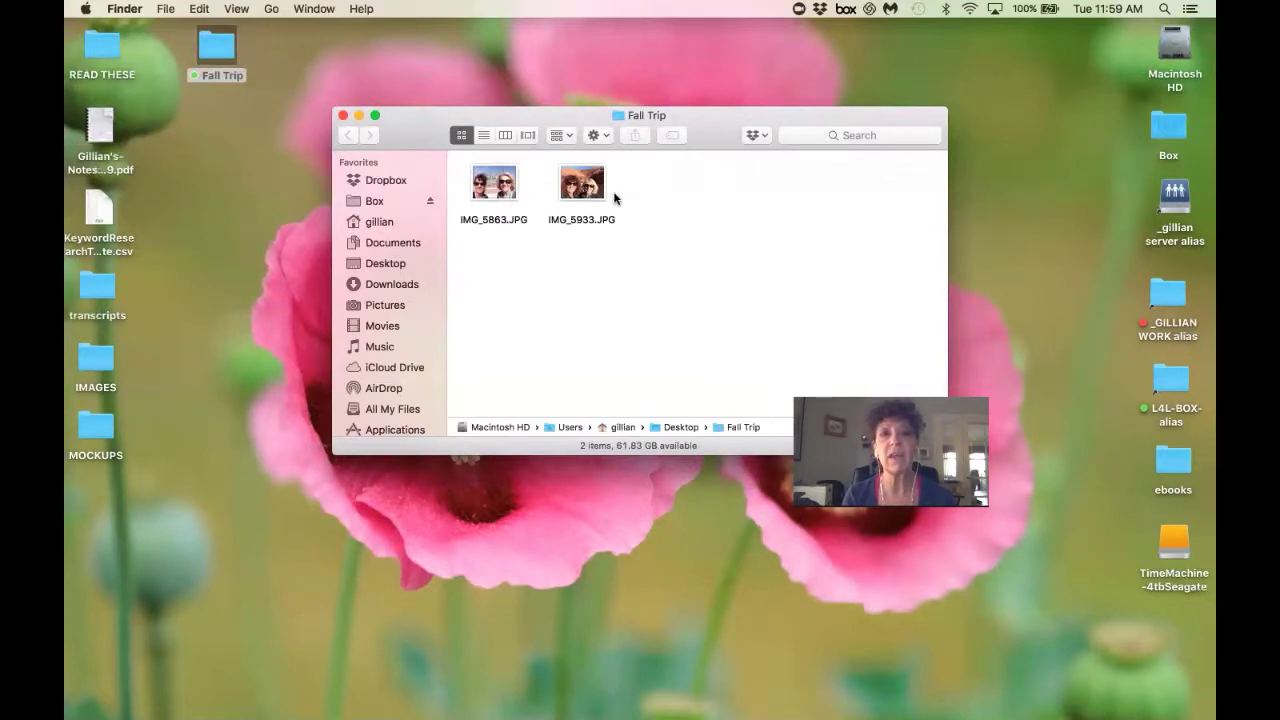
pyautogui.moveTo(667, 457); pyautogui.dragTo(667, 397)
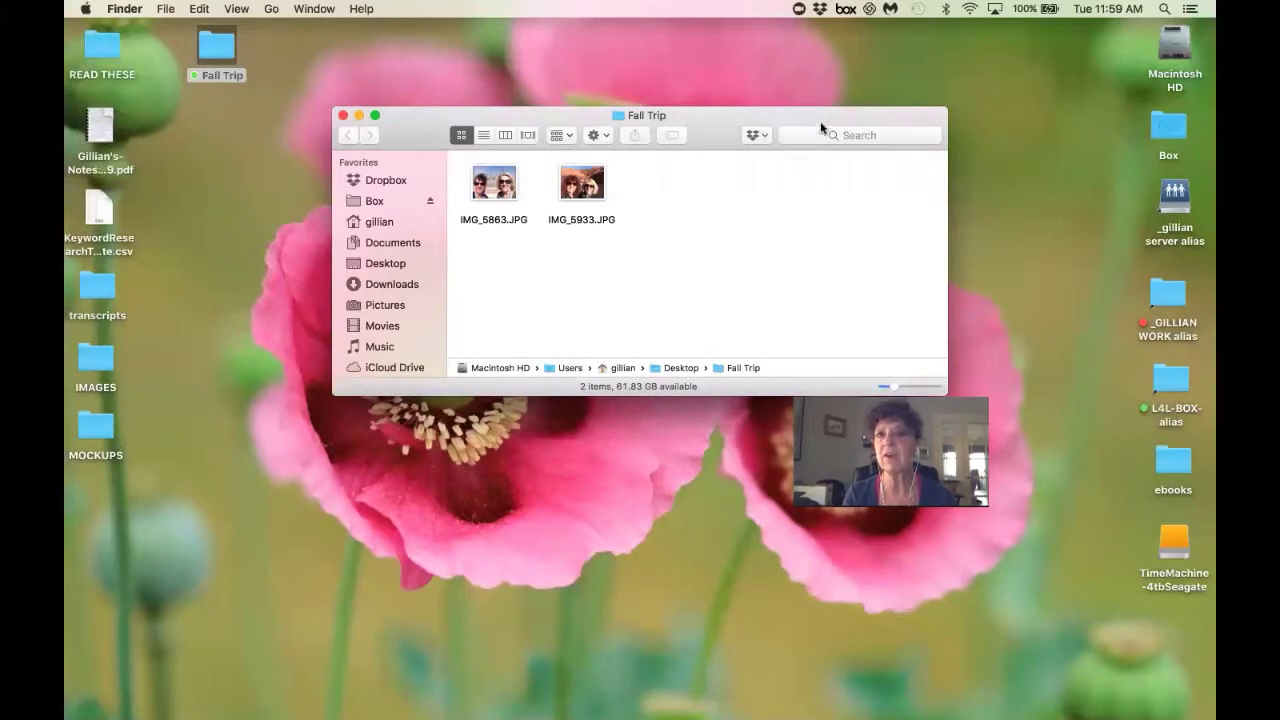
pyautogui.moveTo(818, 125); pyautogui.dragTo(764, 238)
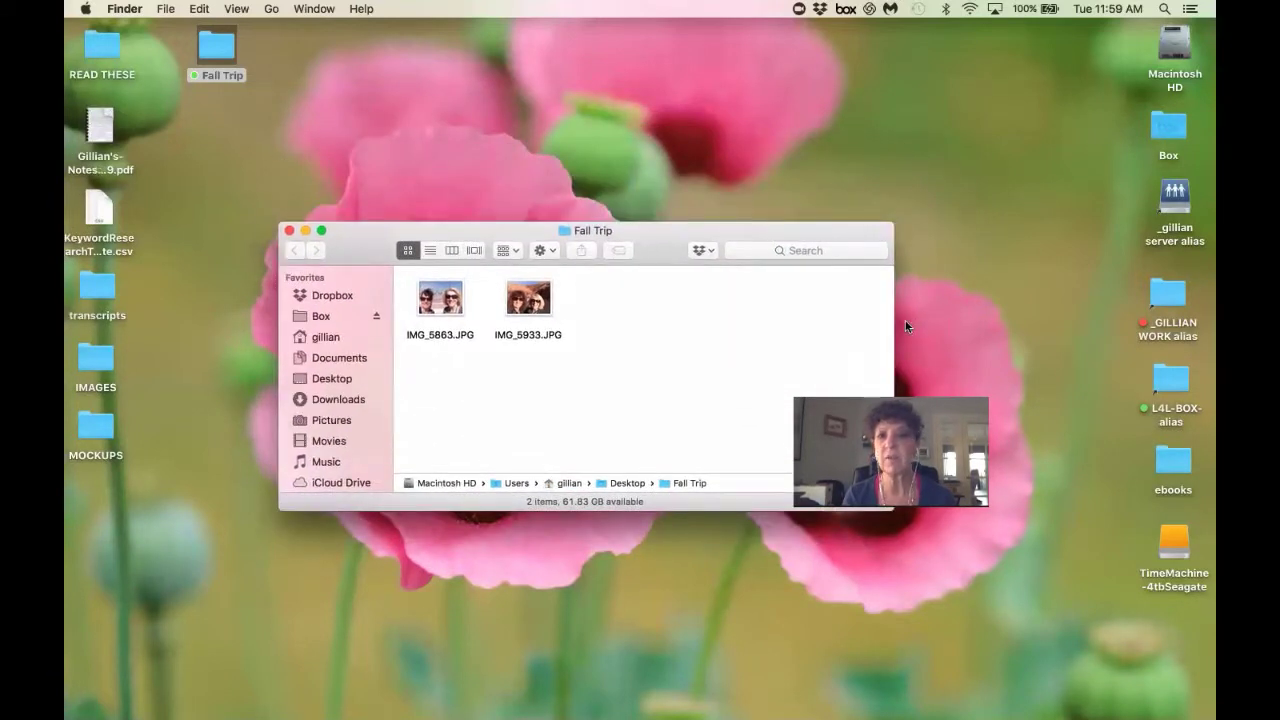
pyautogui.moveTo(892, 322); pyautogui.dragTo(798, 322)
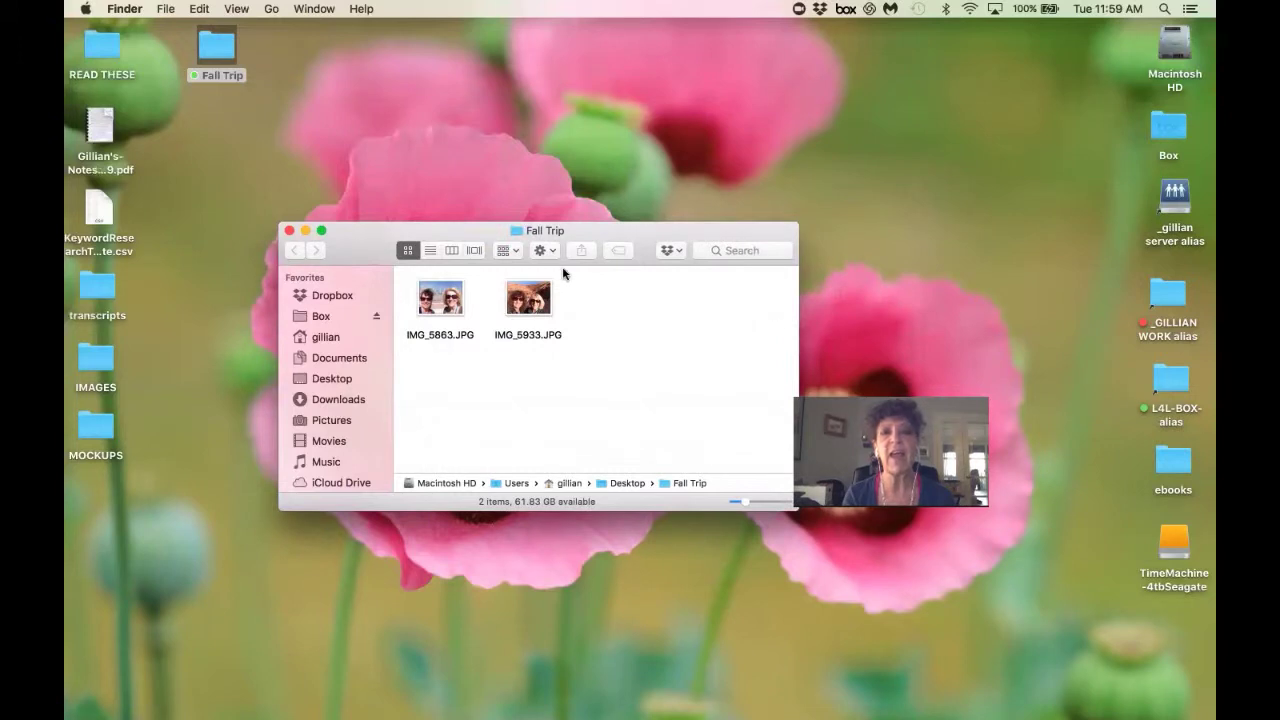
pyautogui.doubleClick(528, 298)
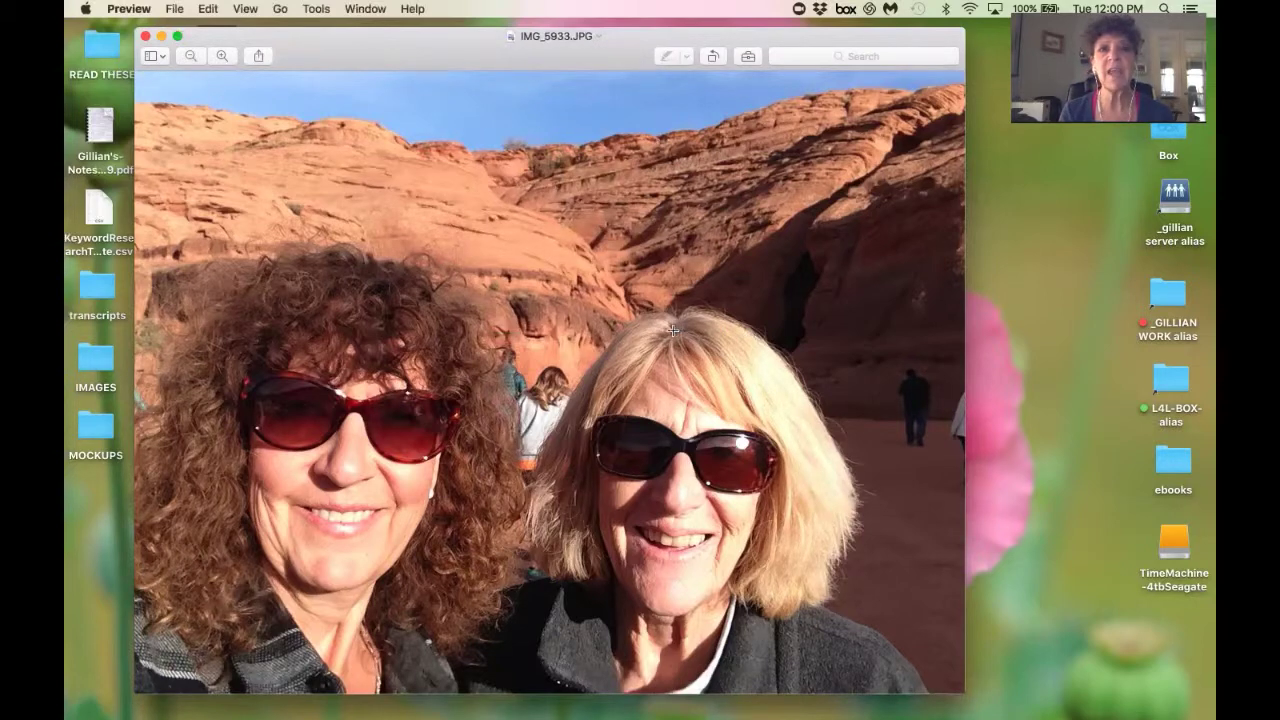
pyautogui.click(145, 36)
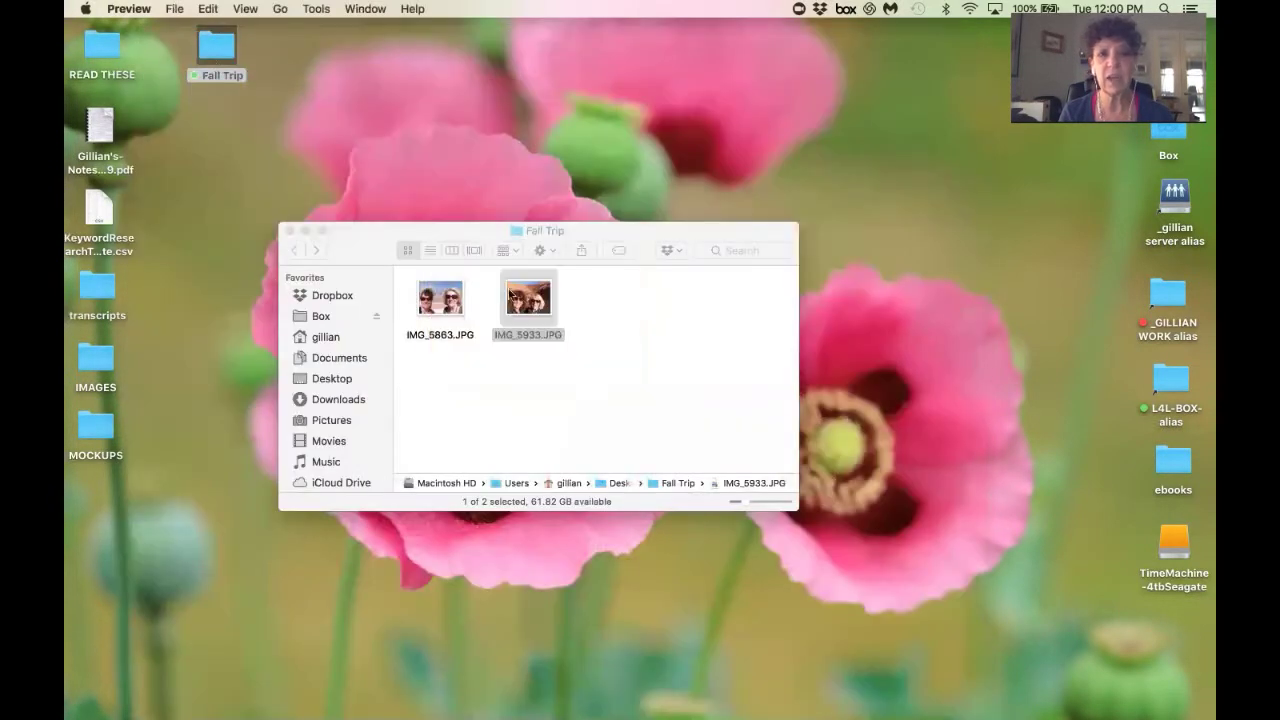
# Use Get Info to confirm IMG_5933.JPG is a 585 KB JPEG at 1280 × 960.
pyautogui.rightClick(516, 295)
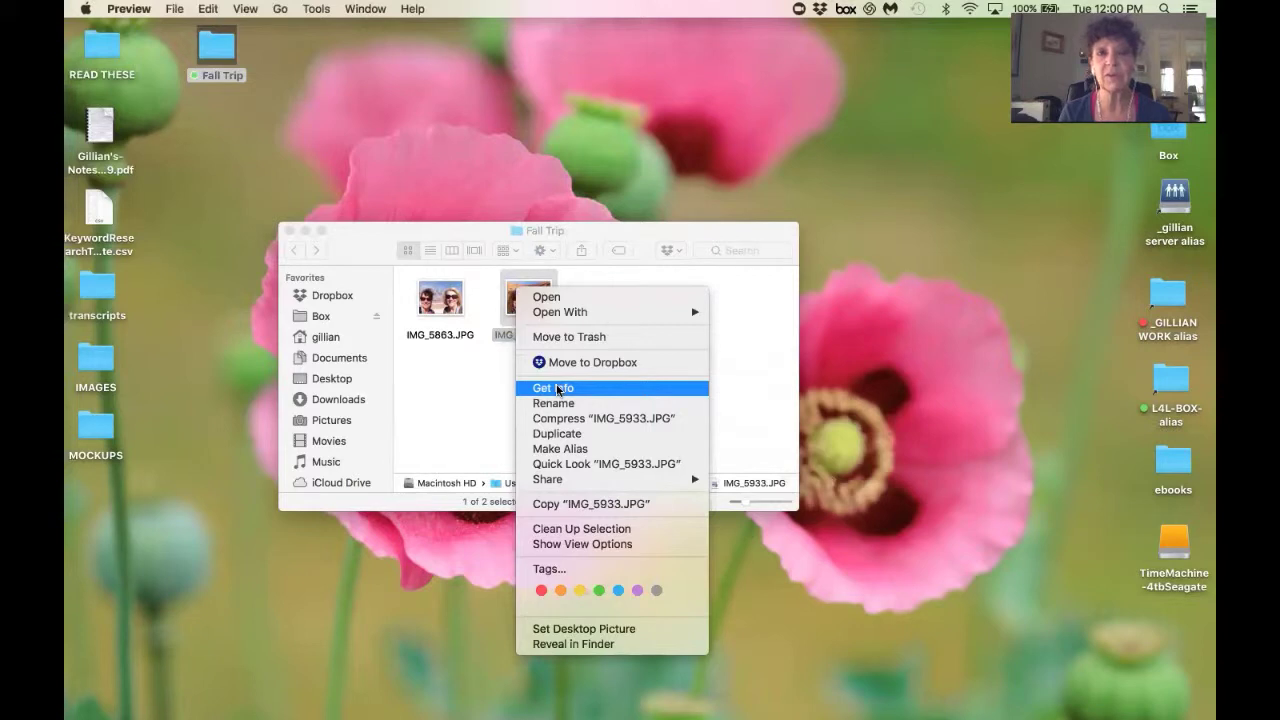
pyautogui.click(557, 388)
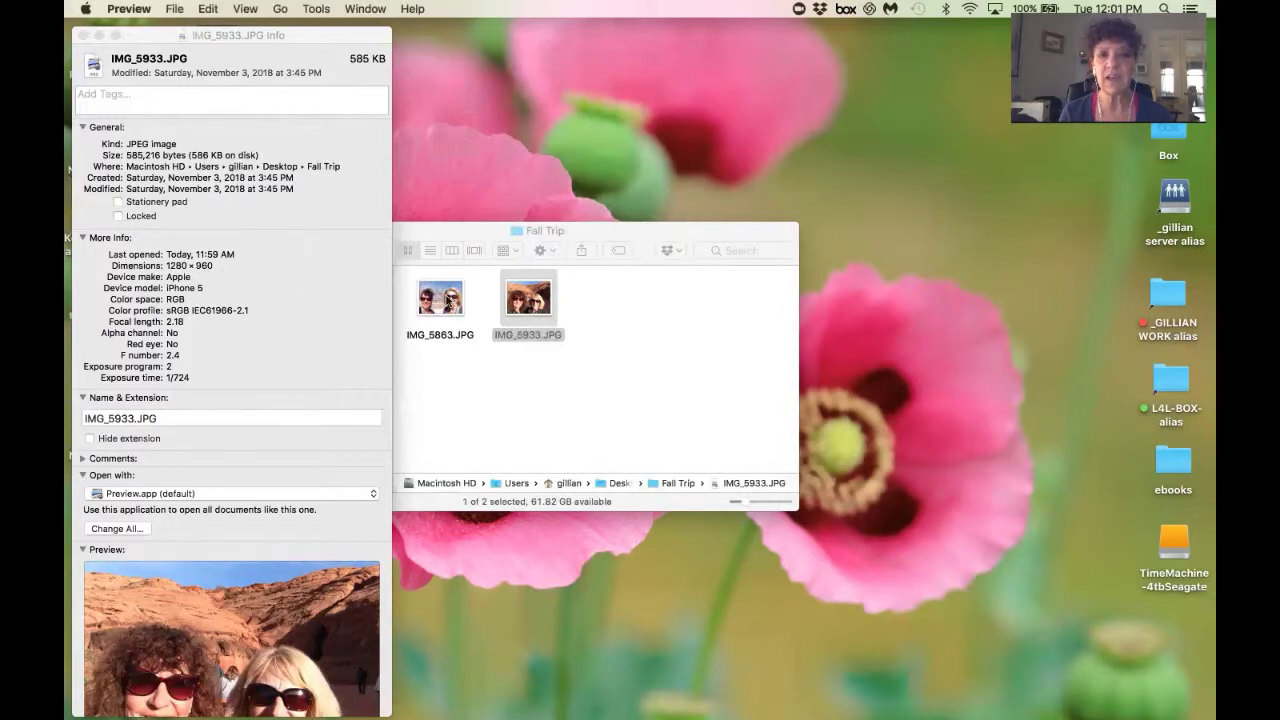
pyautogui.hotkey('ctrl', 'Right')
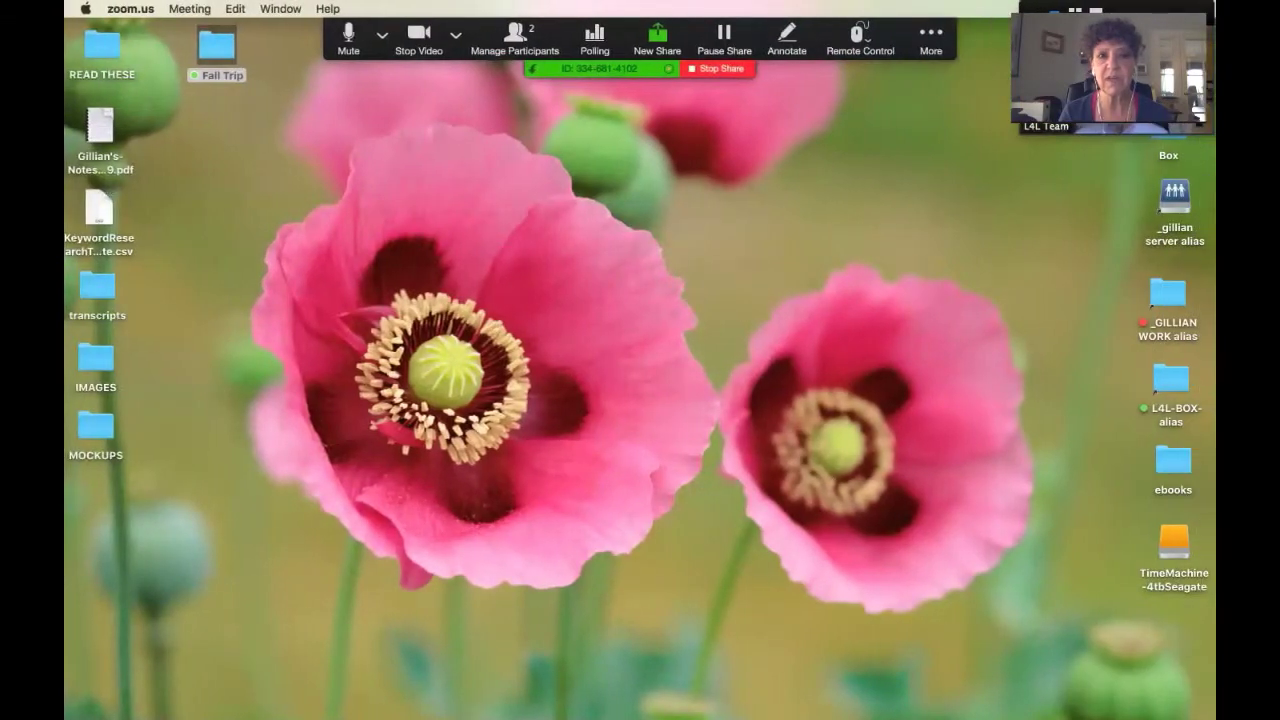
# Bring Chrome back to the front and show the 'iloveimg - Google Search' results.
pyautogui.hotkey('ctrl', 'Left')
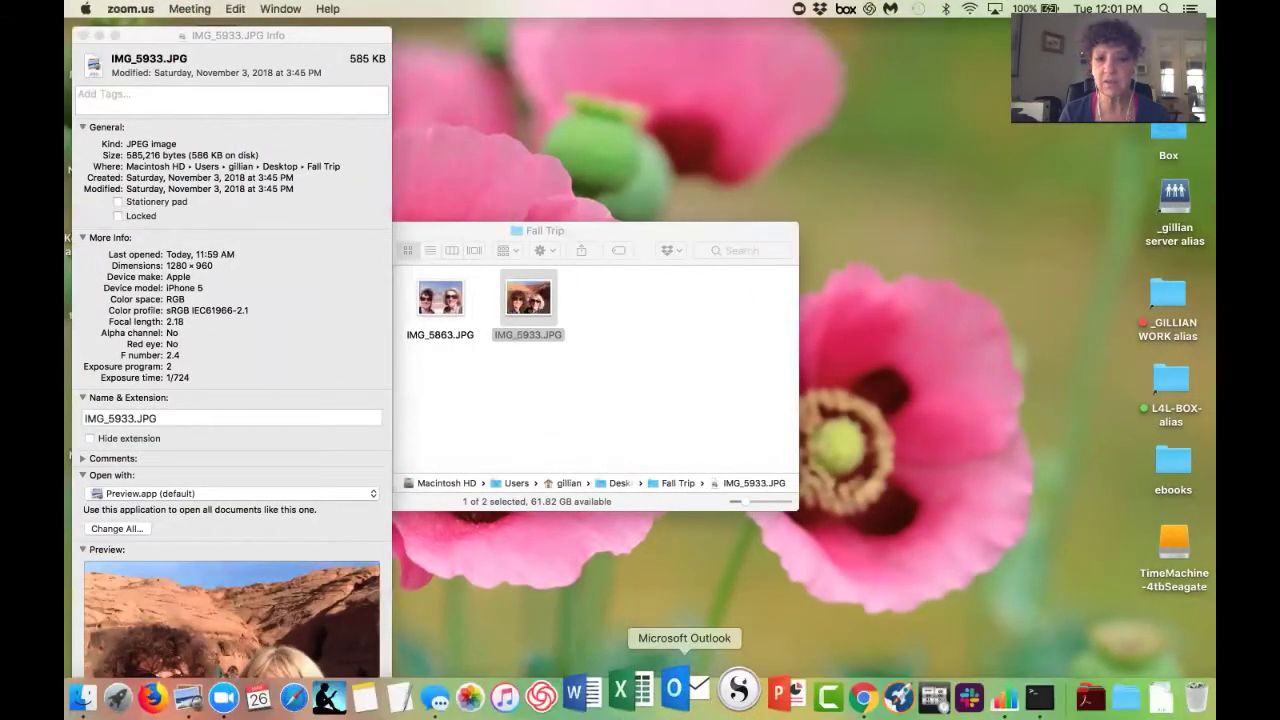
pyautogui.click(822, 690)
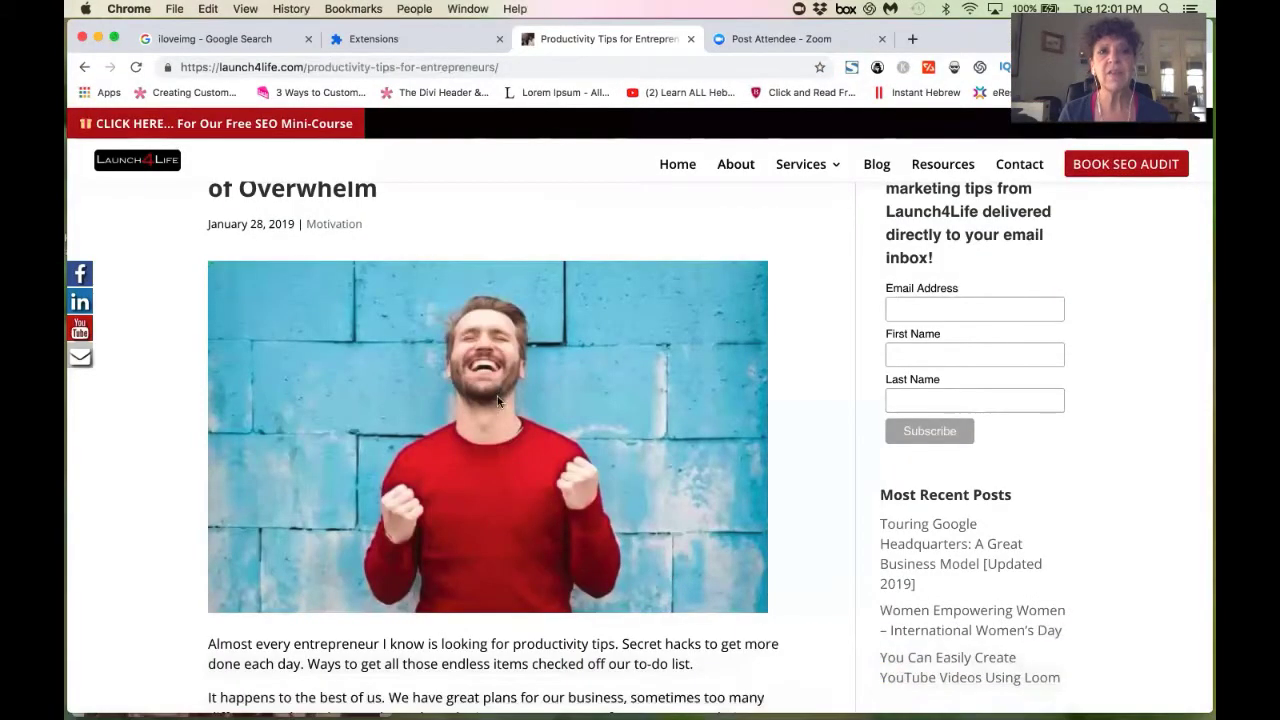
pyautogui.moveTo(412, 478)
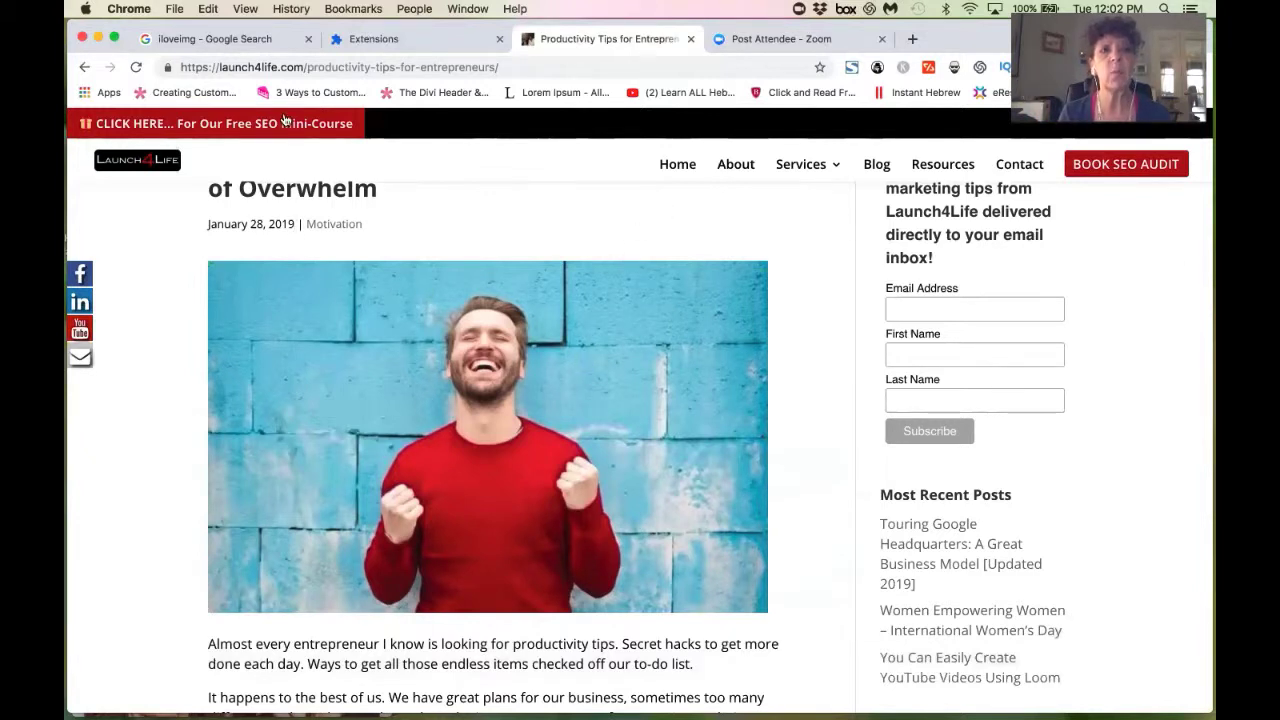
pyautogui.click(267, 41)
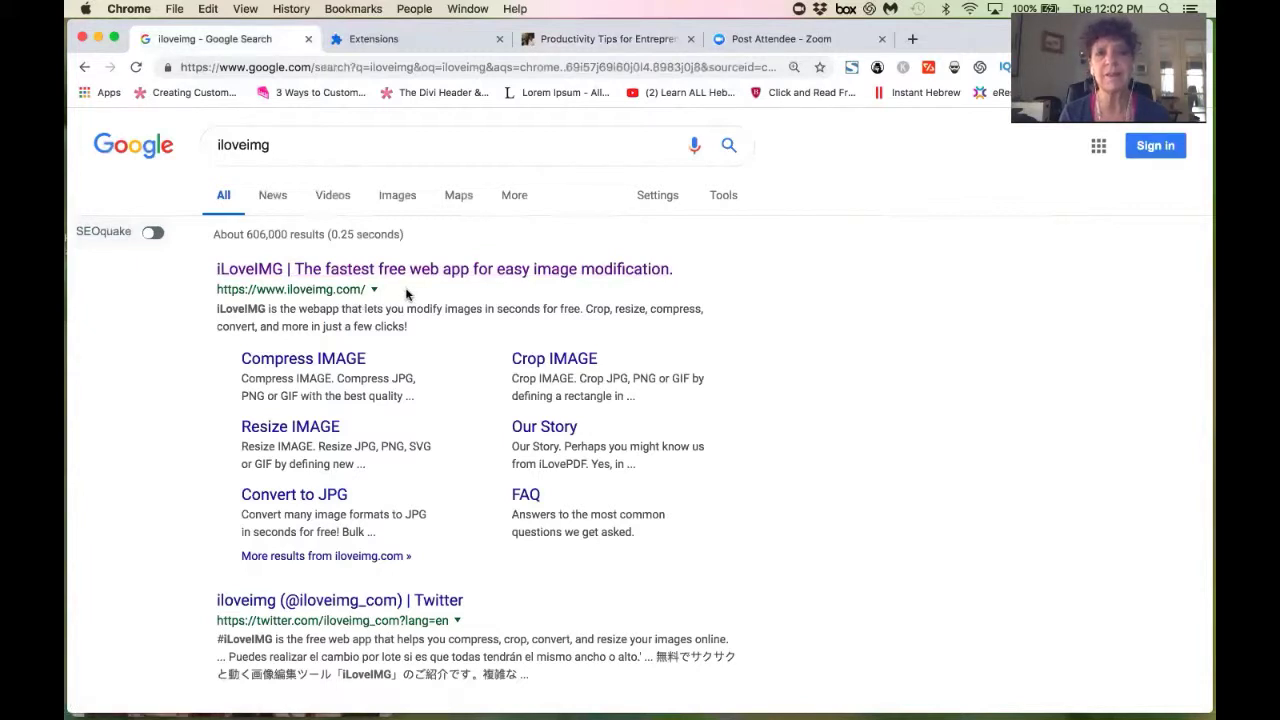
pyautogui.click(461, 276)
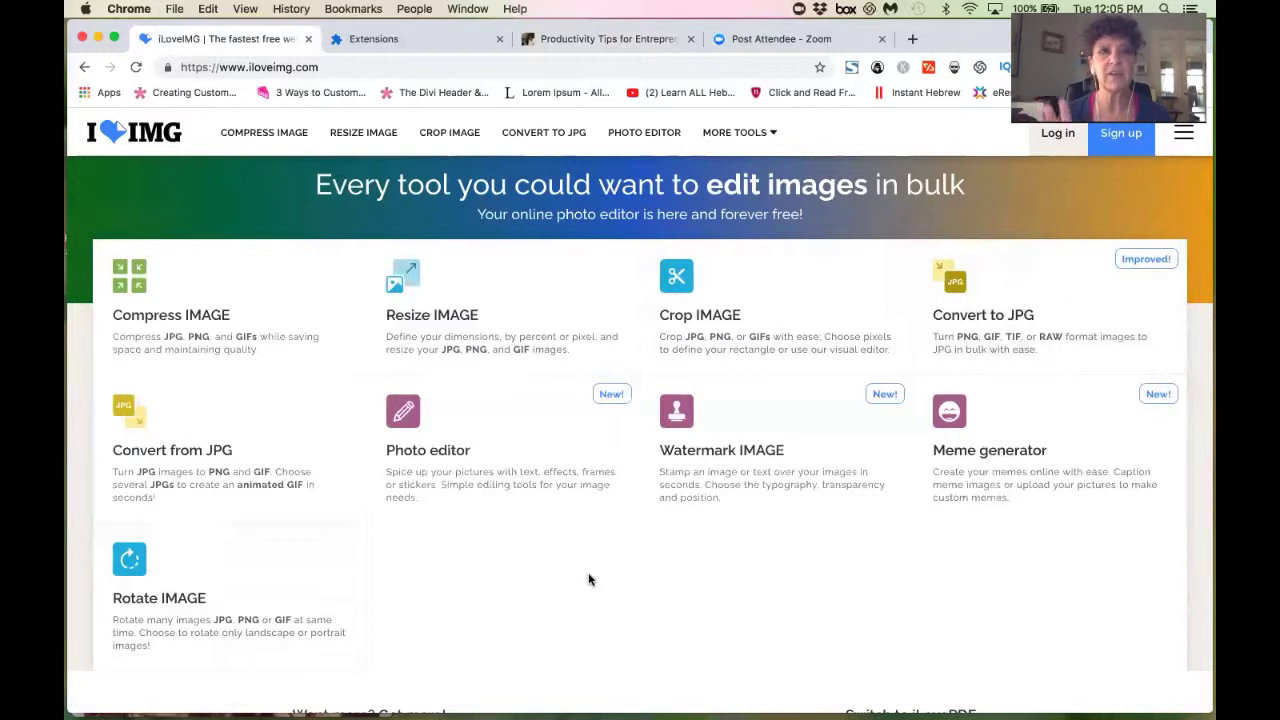
# Load IMG_5933.JPG from the Fall Trip folder into iLoveIMG's Resize IMAGE tool.
pyautogui.click(494, 339)
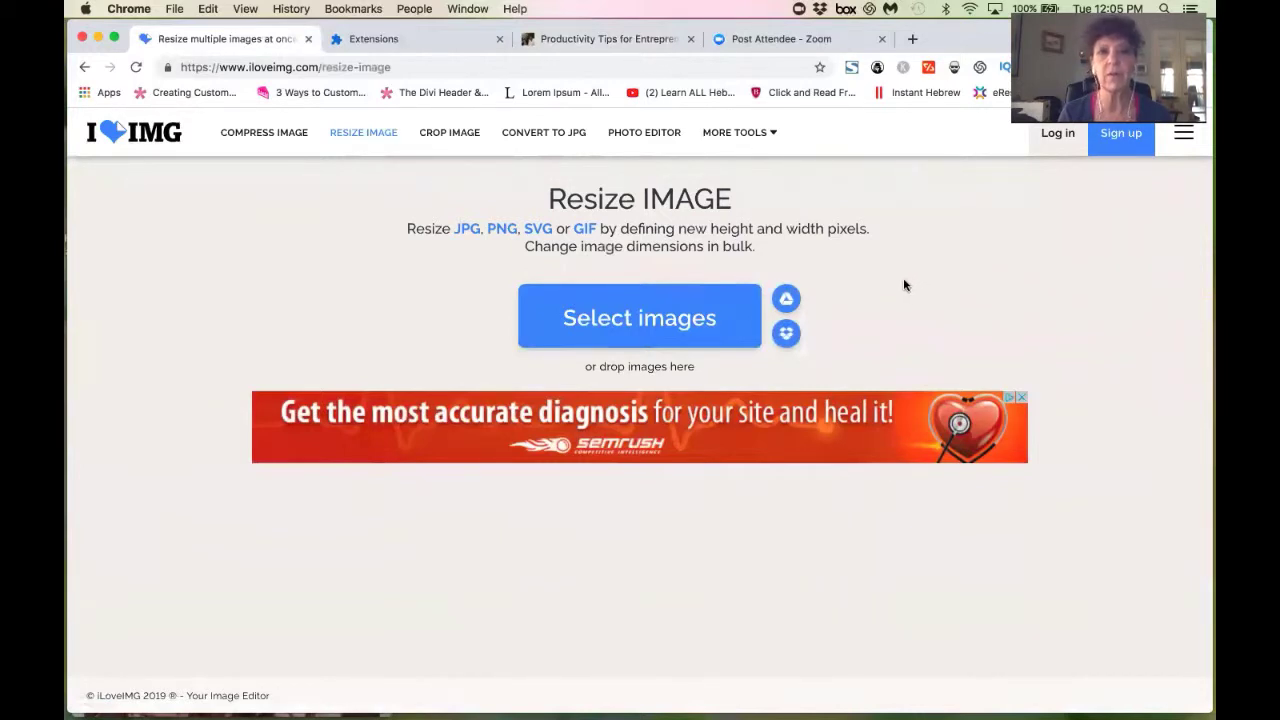
pyautogui.click(645, 317)
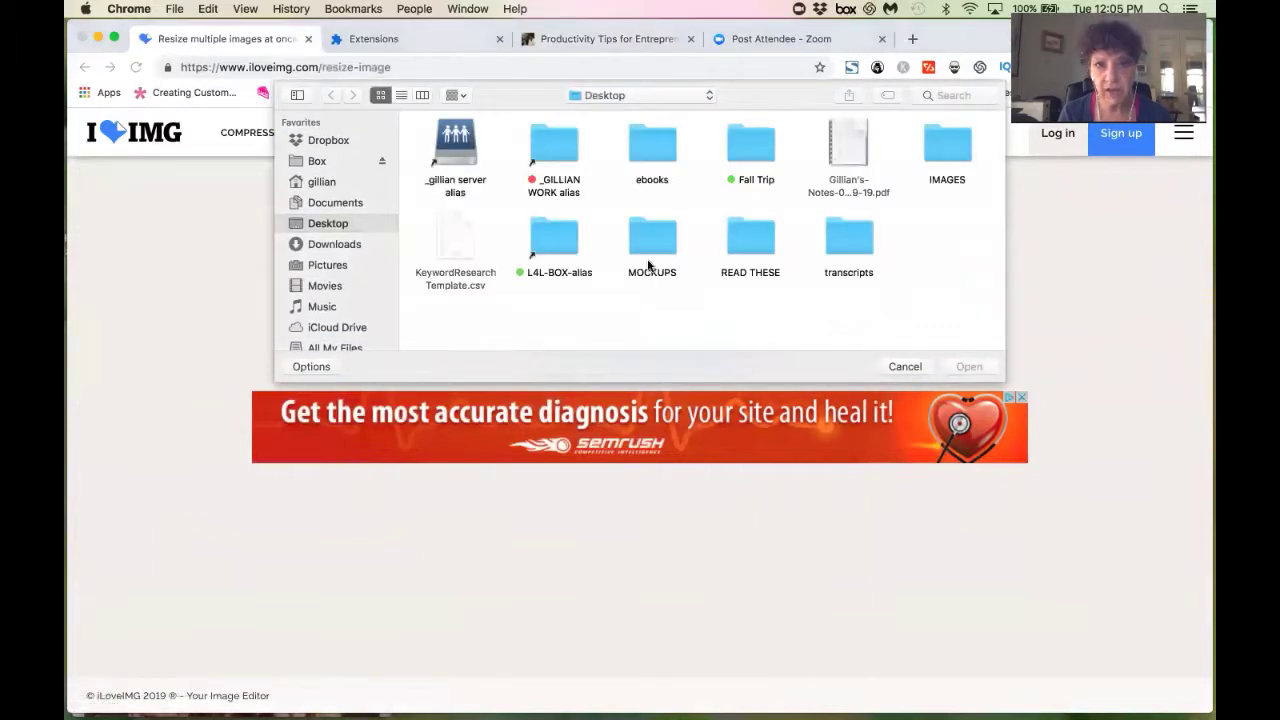
pyautogui.doubleClick(746, 143)
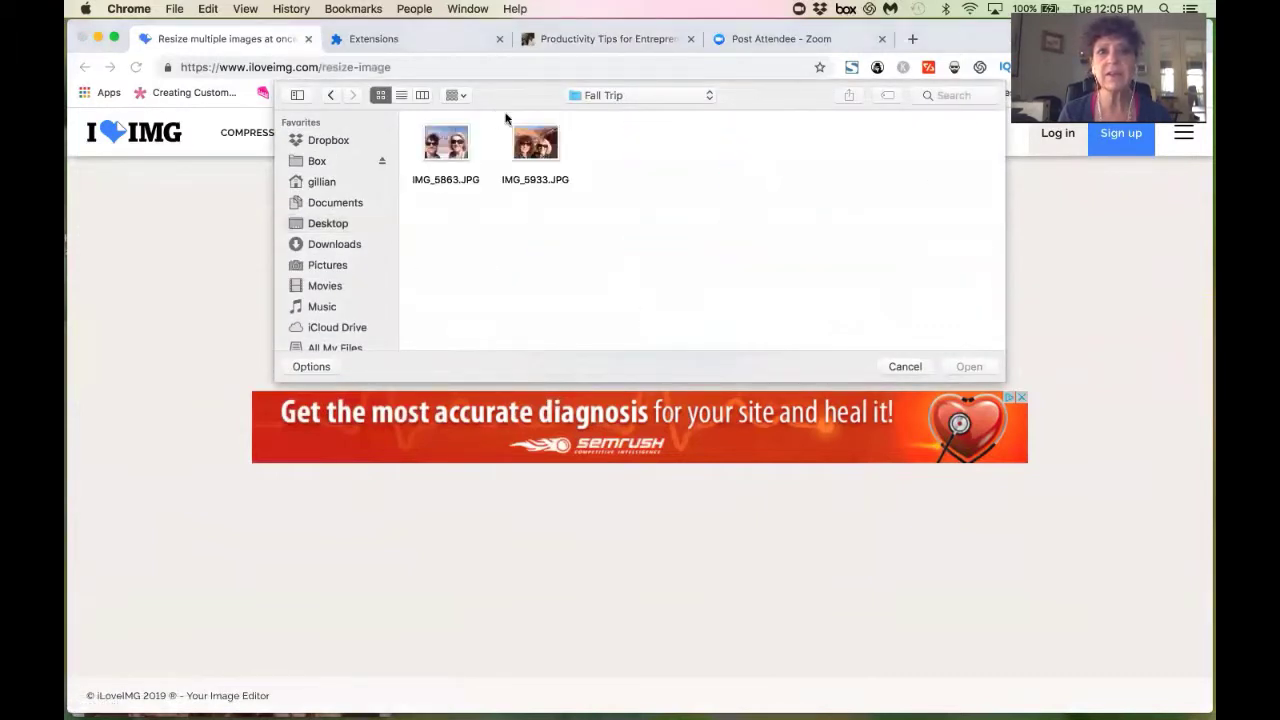
pyautogui.click(541, 148)
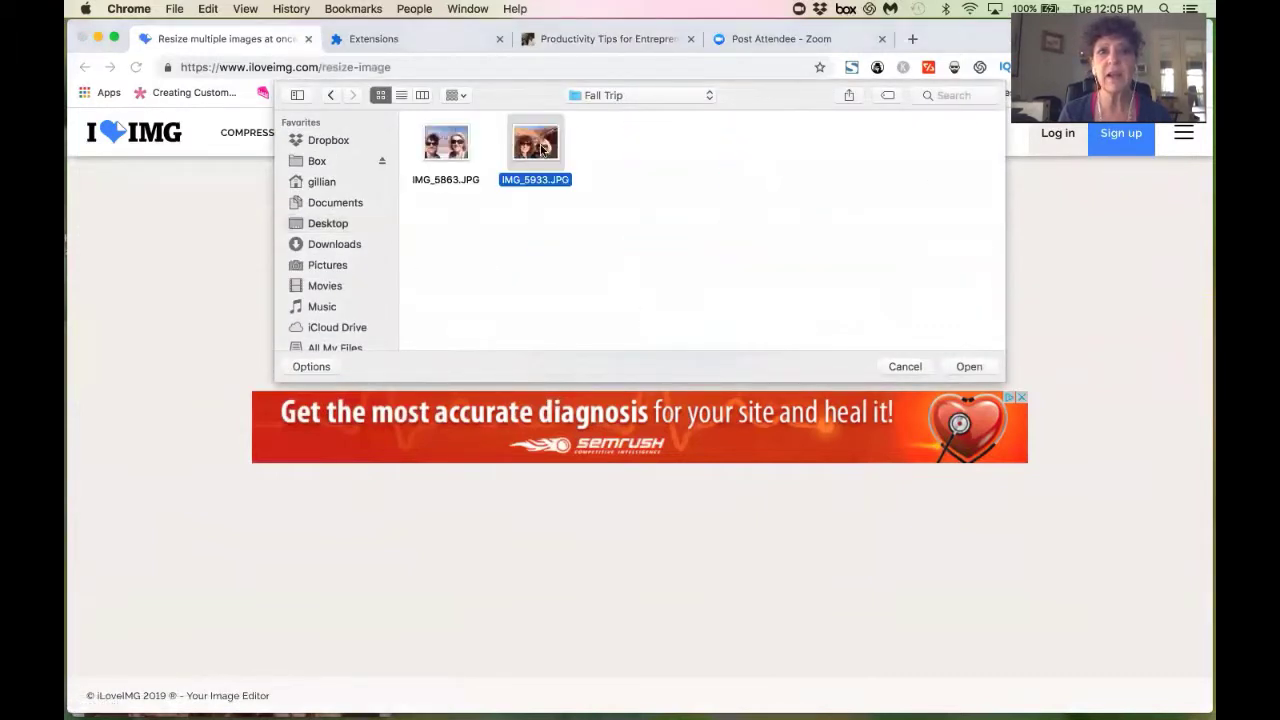
pyautogui.click(968, 366)
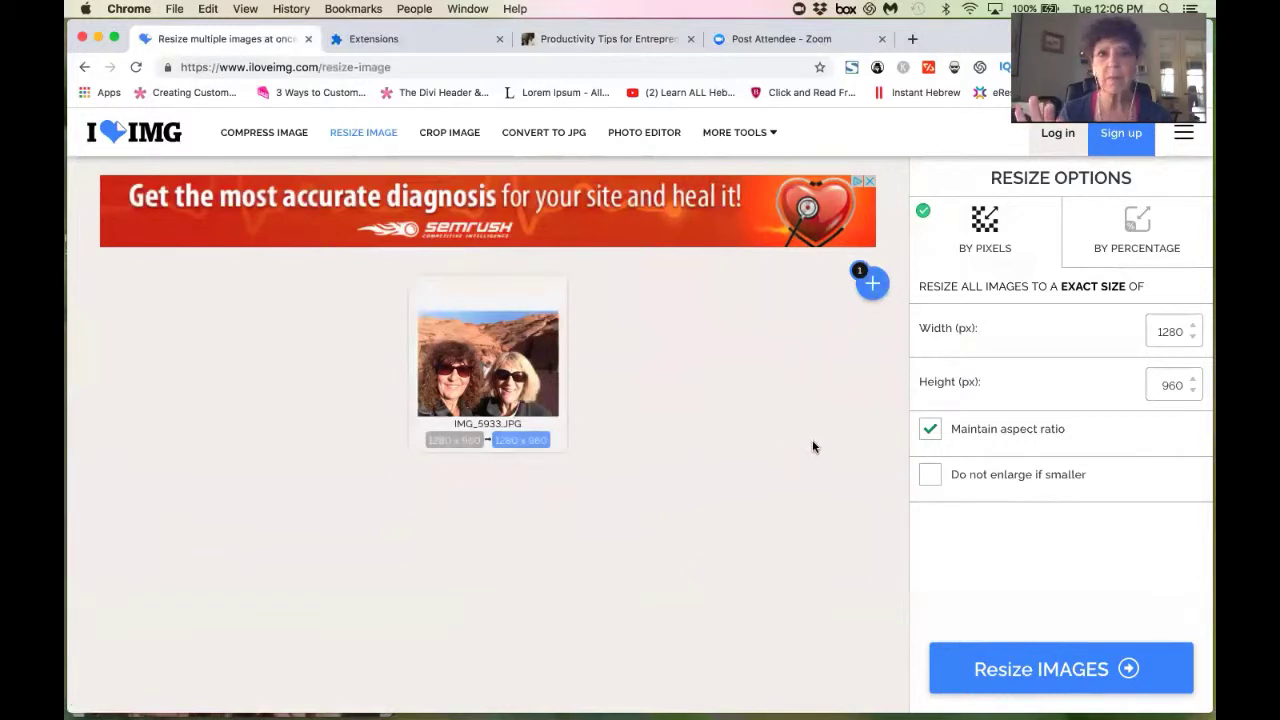
# Replace the Width (px) value so the target size becomes 700 × 525 px.
pyautogui.click(1191, 337)
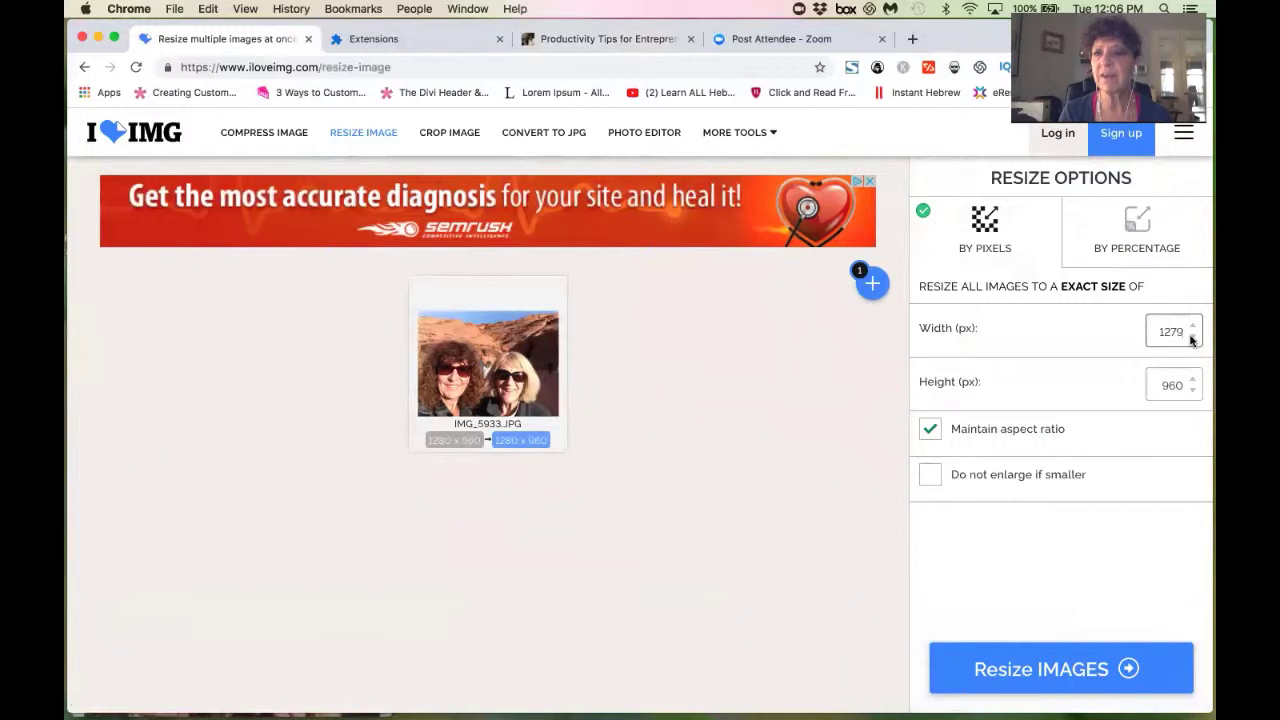
pyautogui.press('super+a')
pyautogui.write('1')
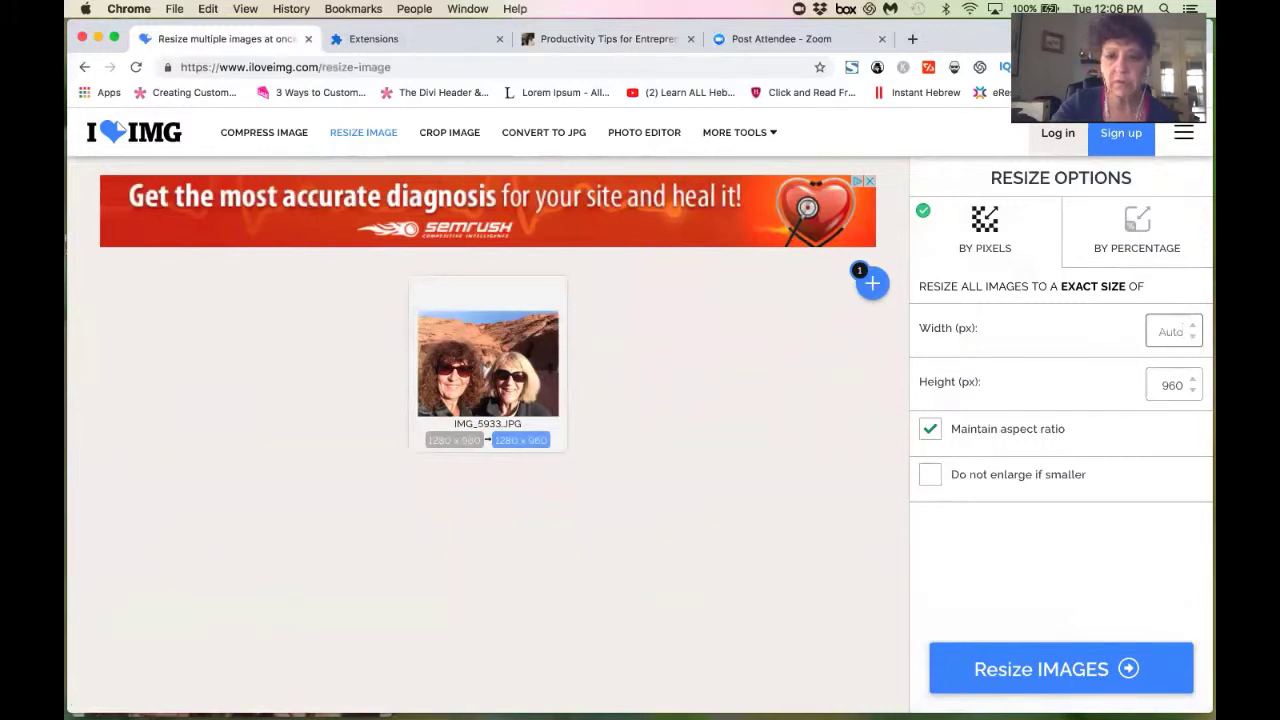
pyautogui.write('700')
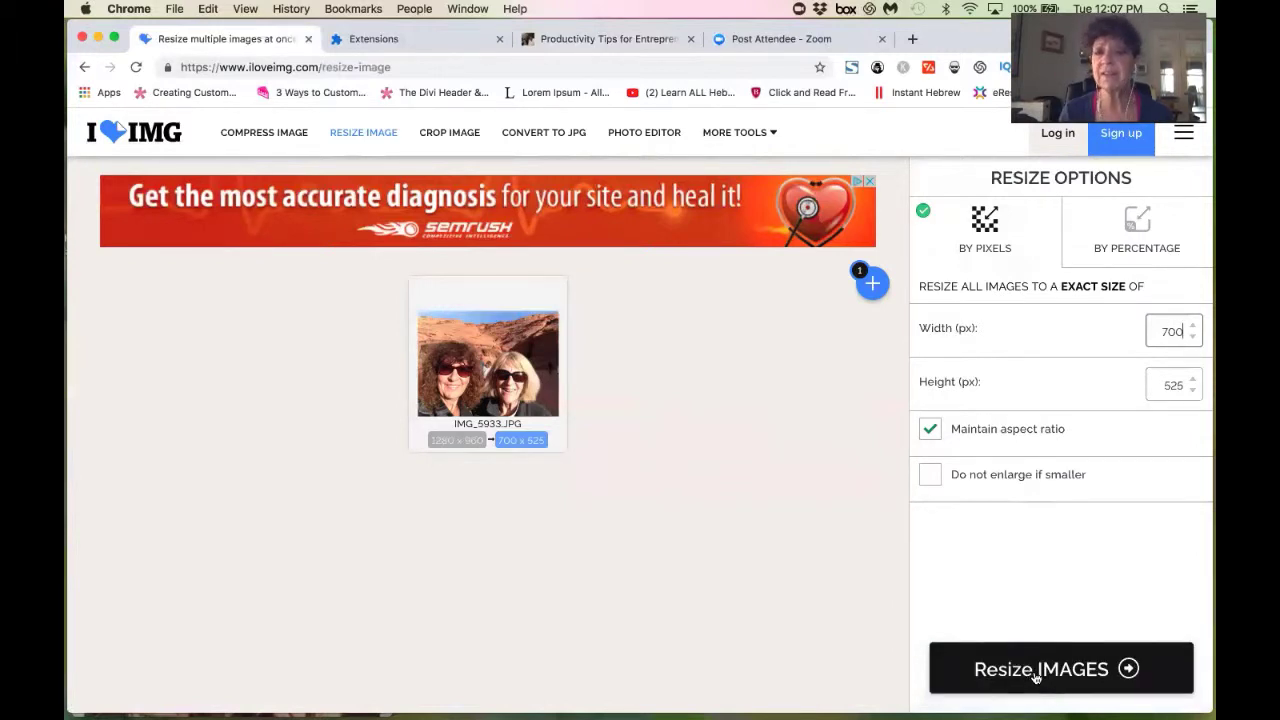
# Resize the photo to 700 × 525 and download it again as IMG_5933 (1).jpg.
pyautogui.click(1036, 677)
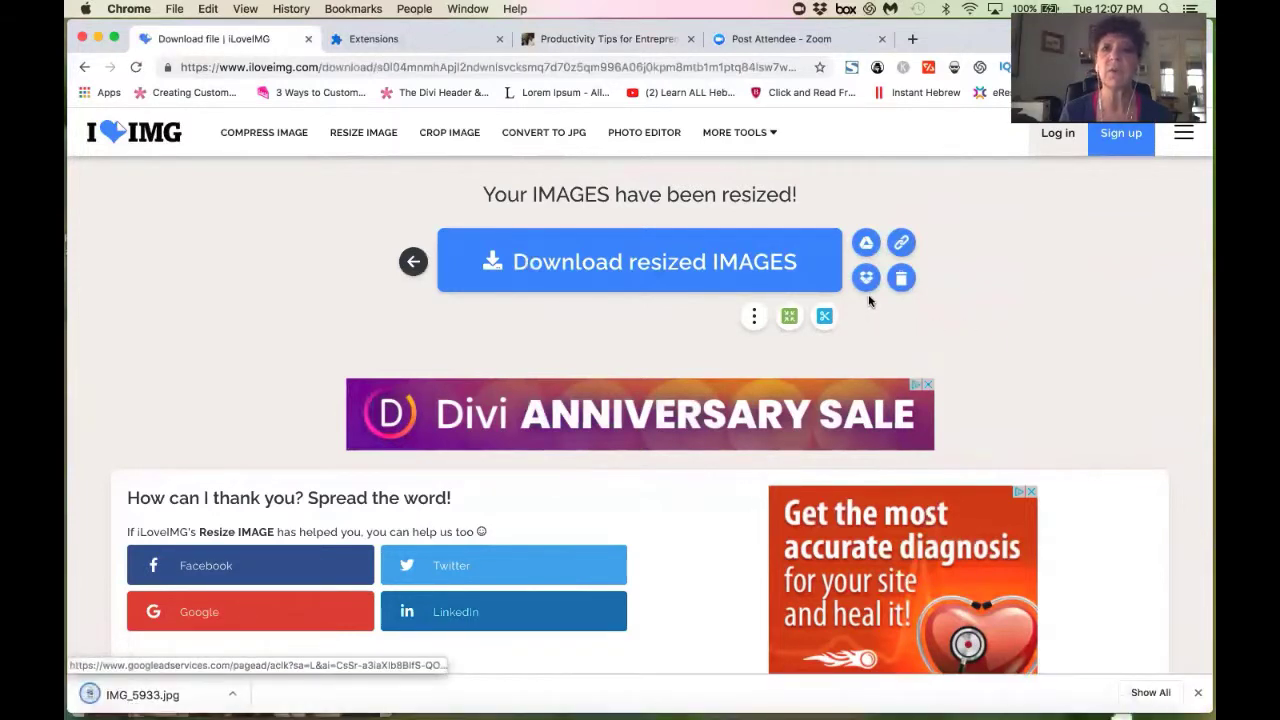
pyautogui.click(576, 258)
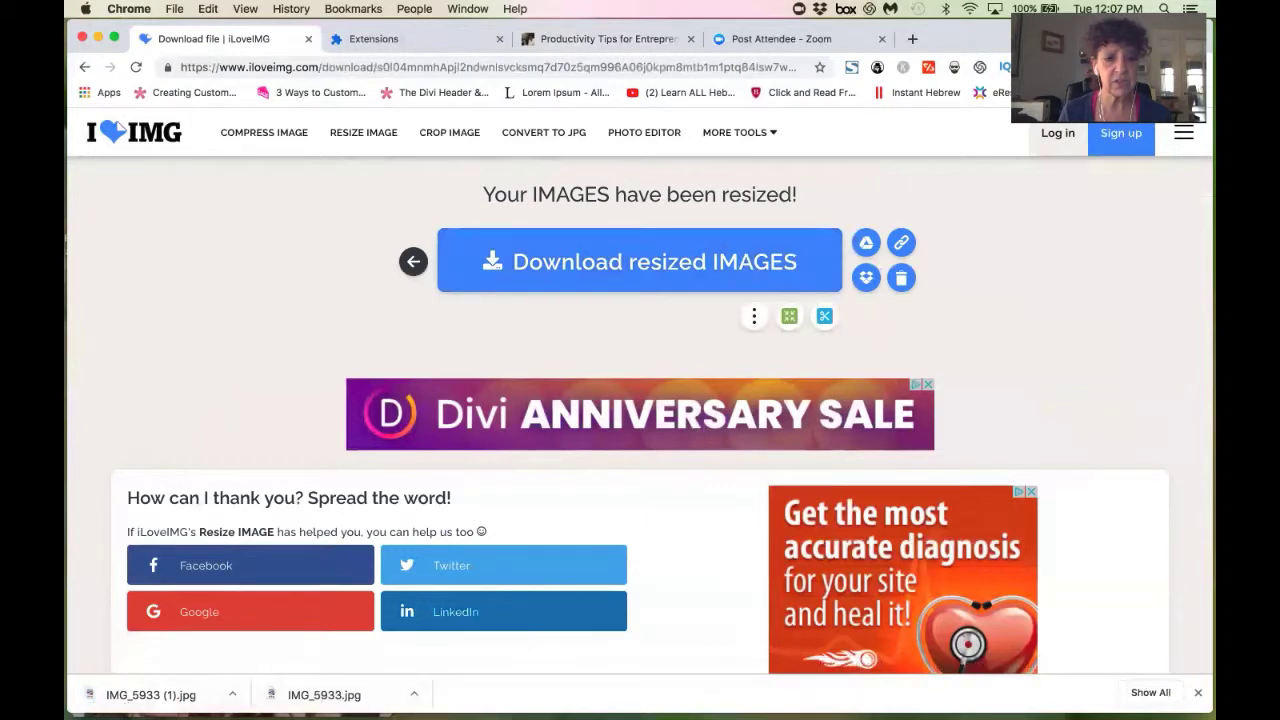
# Shrink Chrome and close the original IMG_5933.JPG's Get Info window.
pyautogui.moveTo(449, 714); pyautogui.dragTo(449, 486)
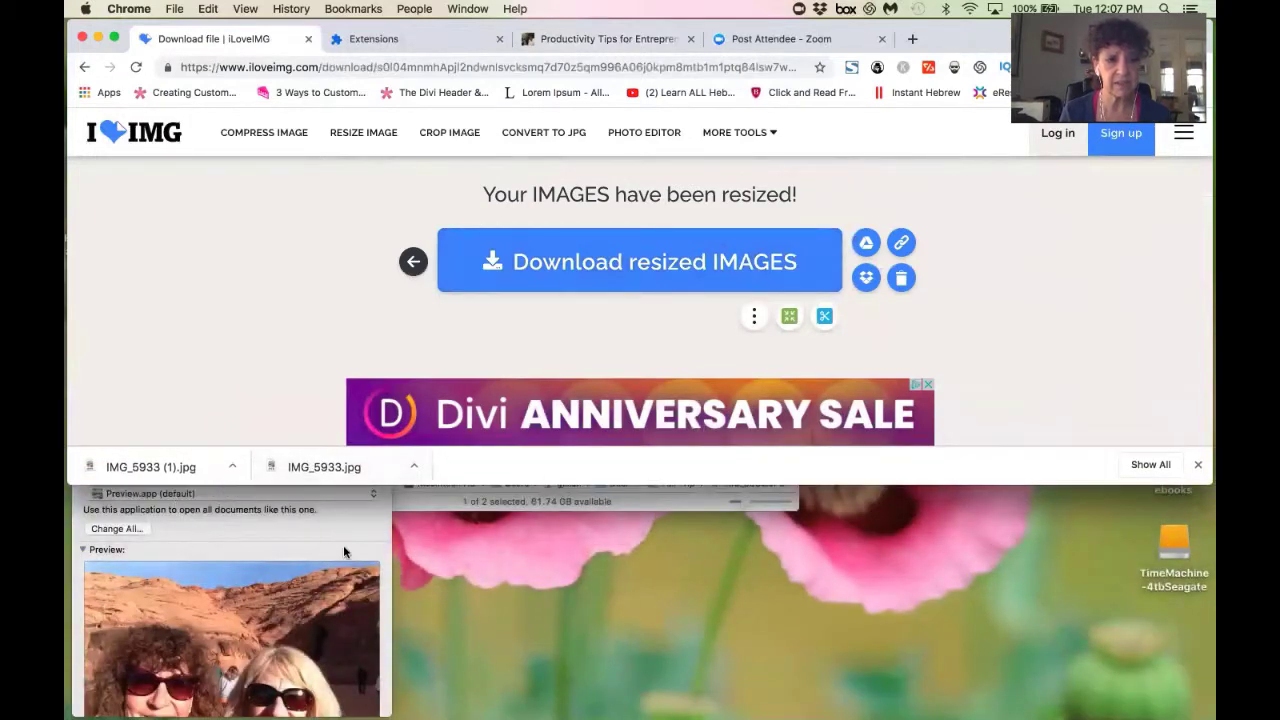
pyautogui.click(343, 548)
pyautogui.click(82, 40)
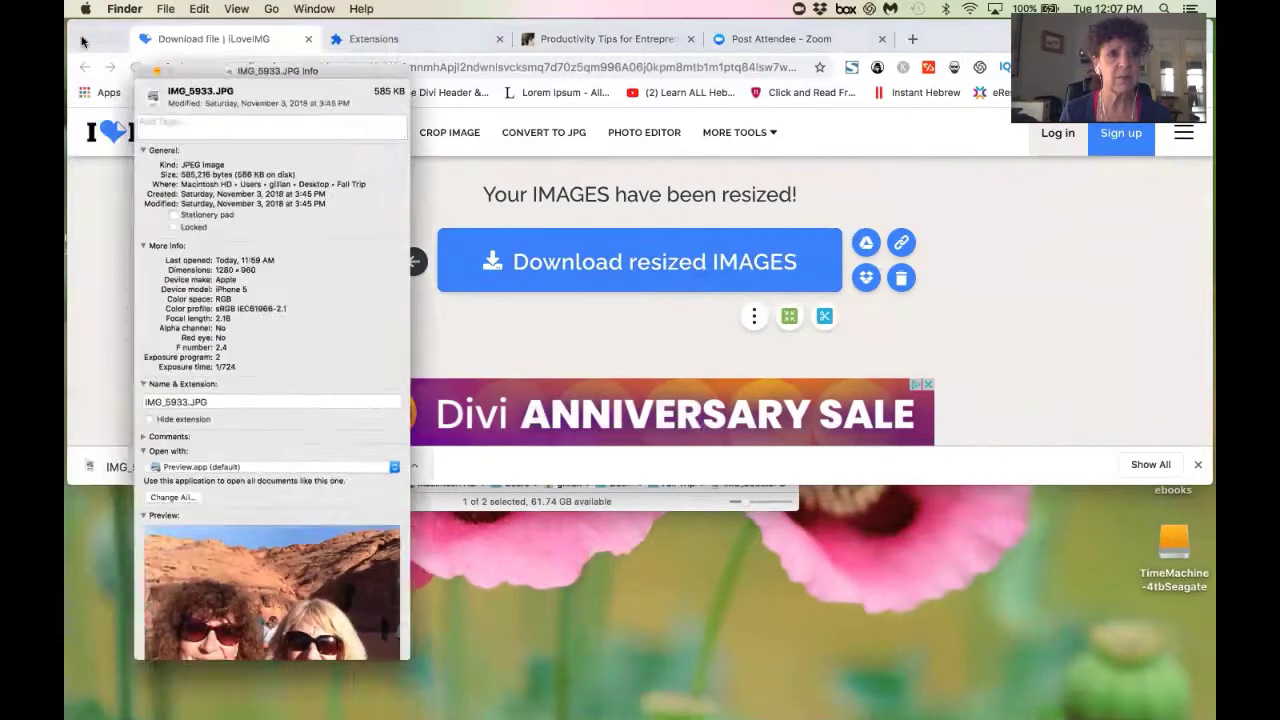
# Move the downloaded IMG_5933 (1).jpg via the desktop into the Fall Trip folder.
pyautogui.moveTo(137, 466); pyautogui.dragTo(341, 628)
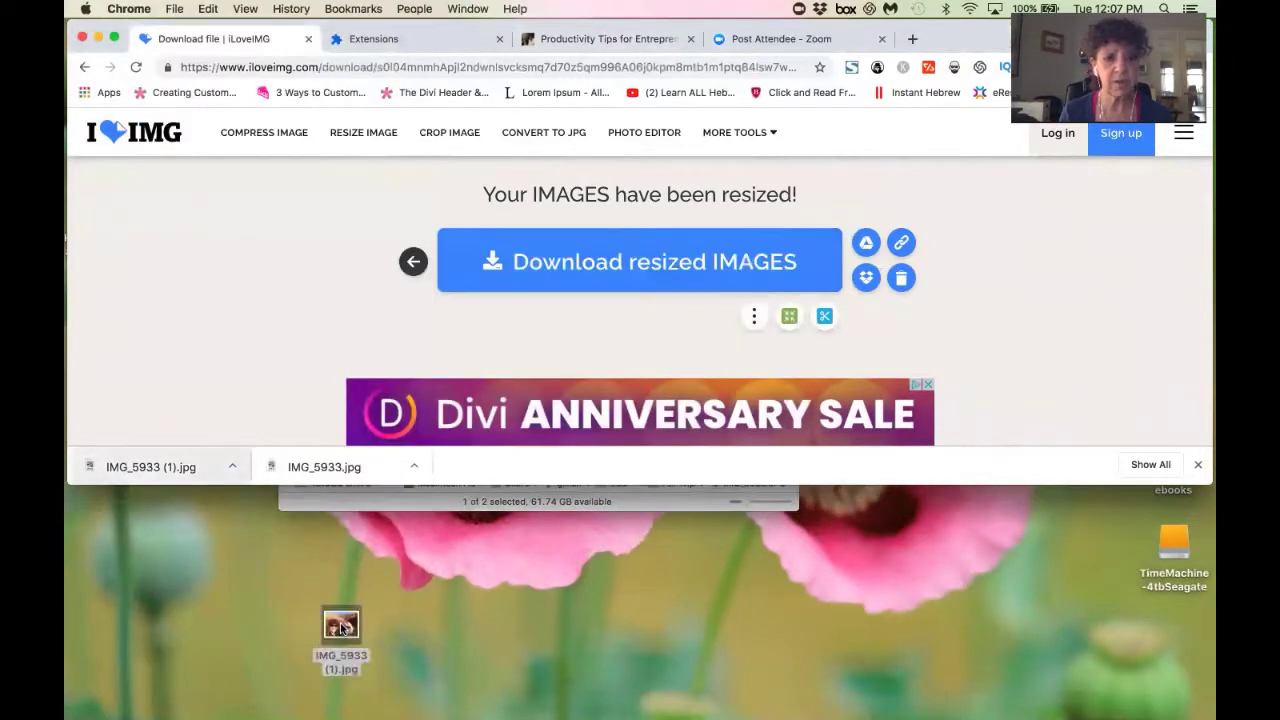
pyautogui.click(97, 38)
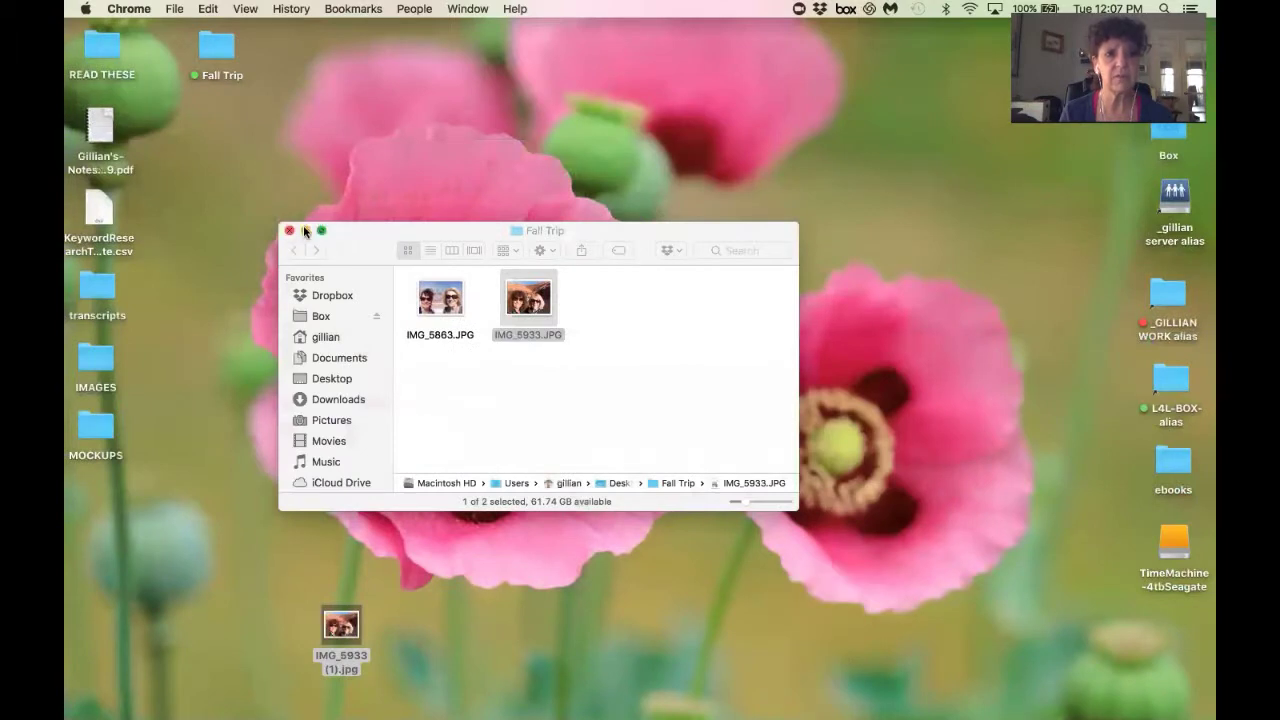
pyautogui.moveTo(338, 628); pyautogui.dragTo(652, 338)
# Rename IMG_5933 (1).jpg to IMG_5933-RESIZE.jpg by replacing ' (1)' with '-RESIZE'.
pyautogui.click(656, 374)
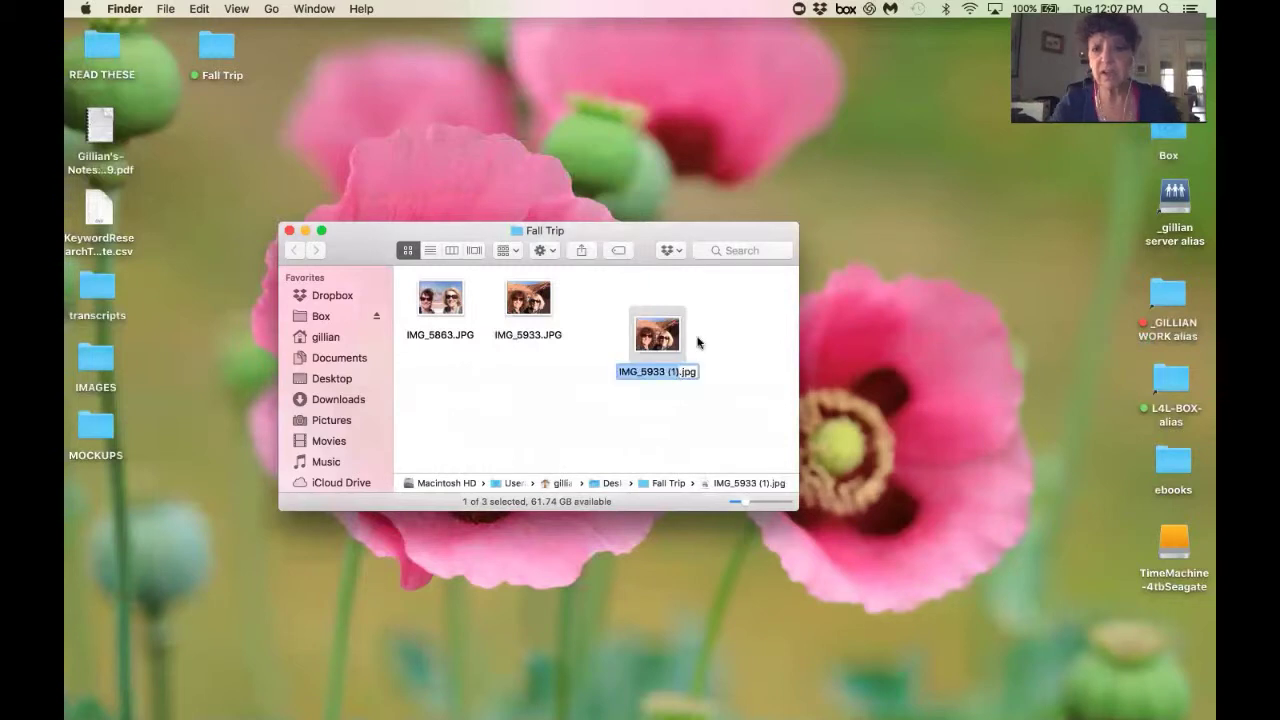
pyautogui.press('Right')
pyautogui.press('BackSpace')
pyautogui.press('BackSpace')
pyautogui.press('BackSpace')
pyautogui.press('BackSpace')
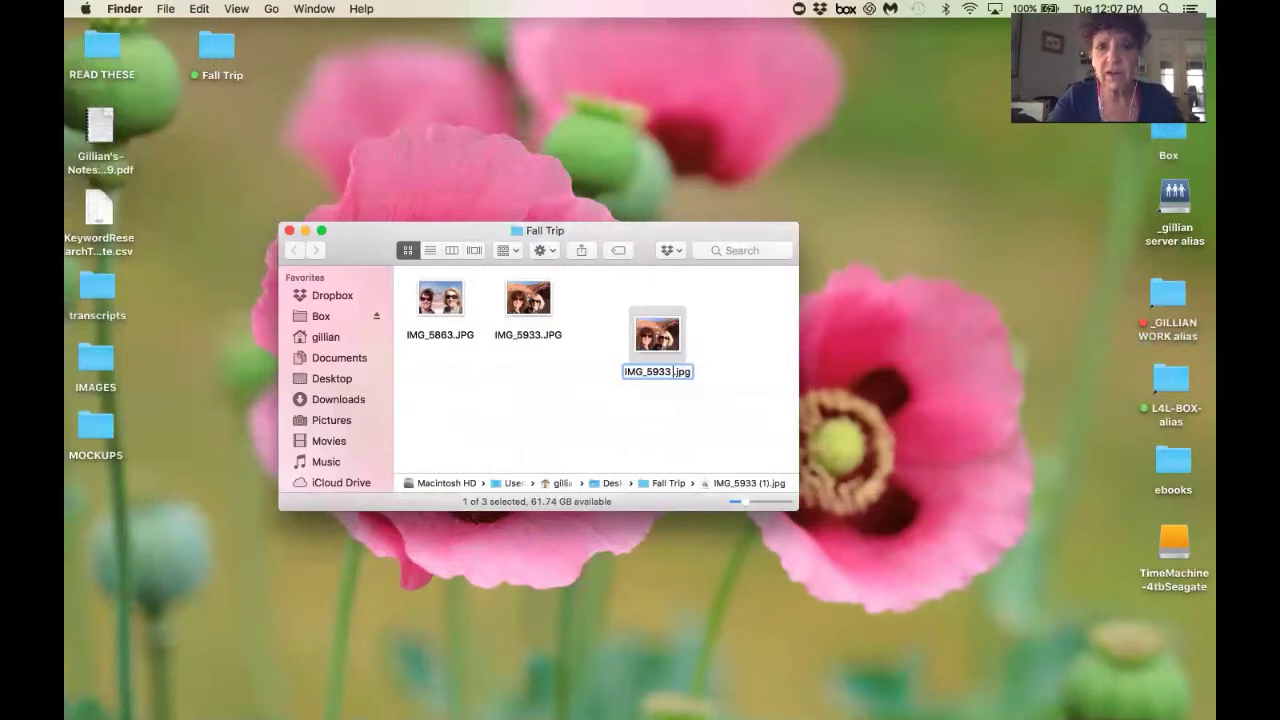
pyautogui.write('-')
pyautogui.write('RES')
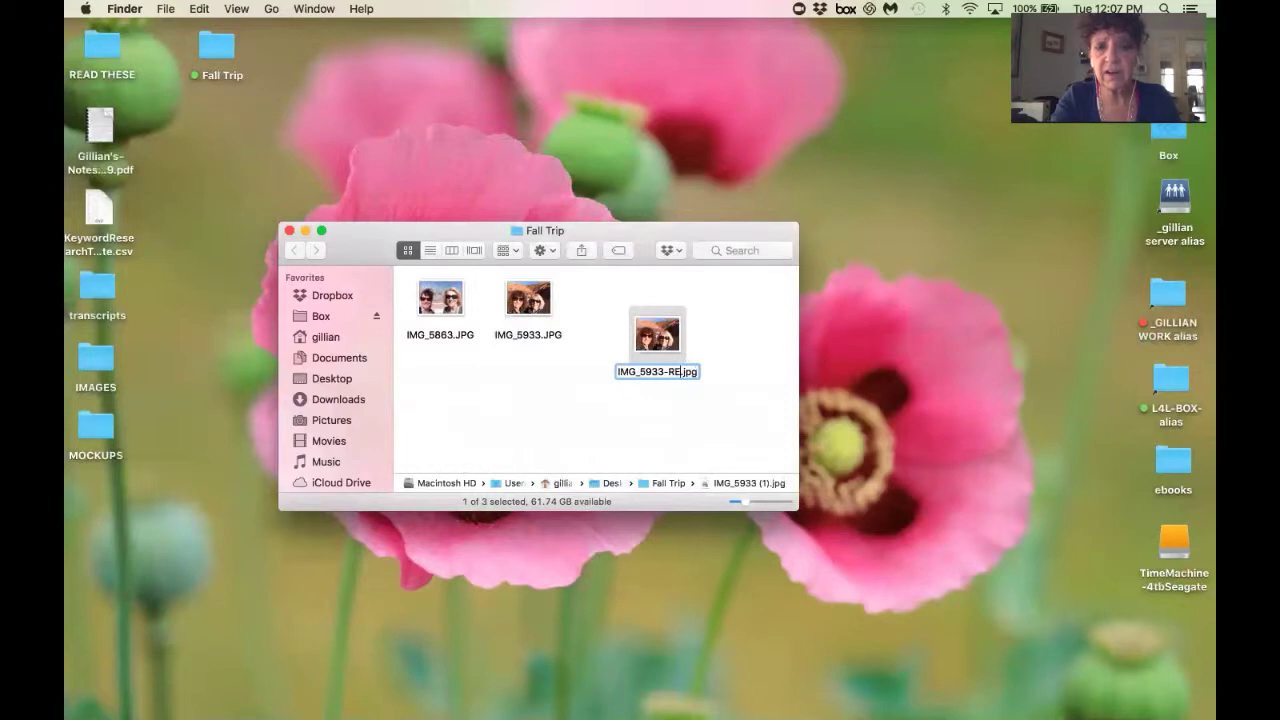
pyautogui.write('I')
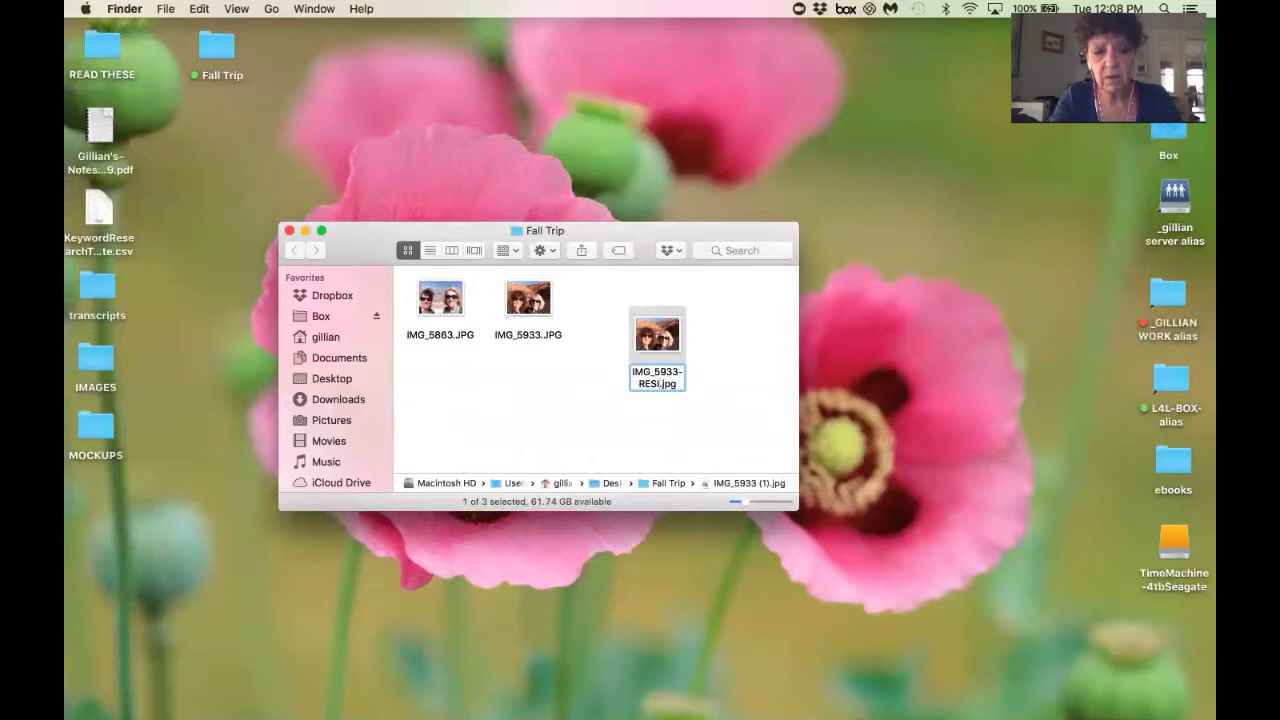
pyautogui.write('ZE')
pyautogui.click(737, 403)
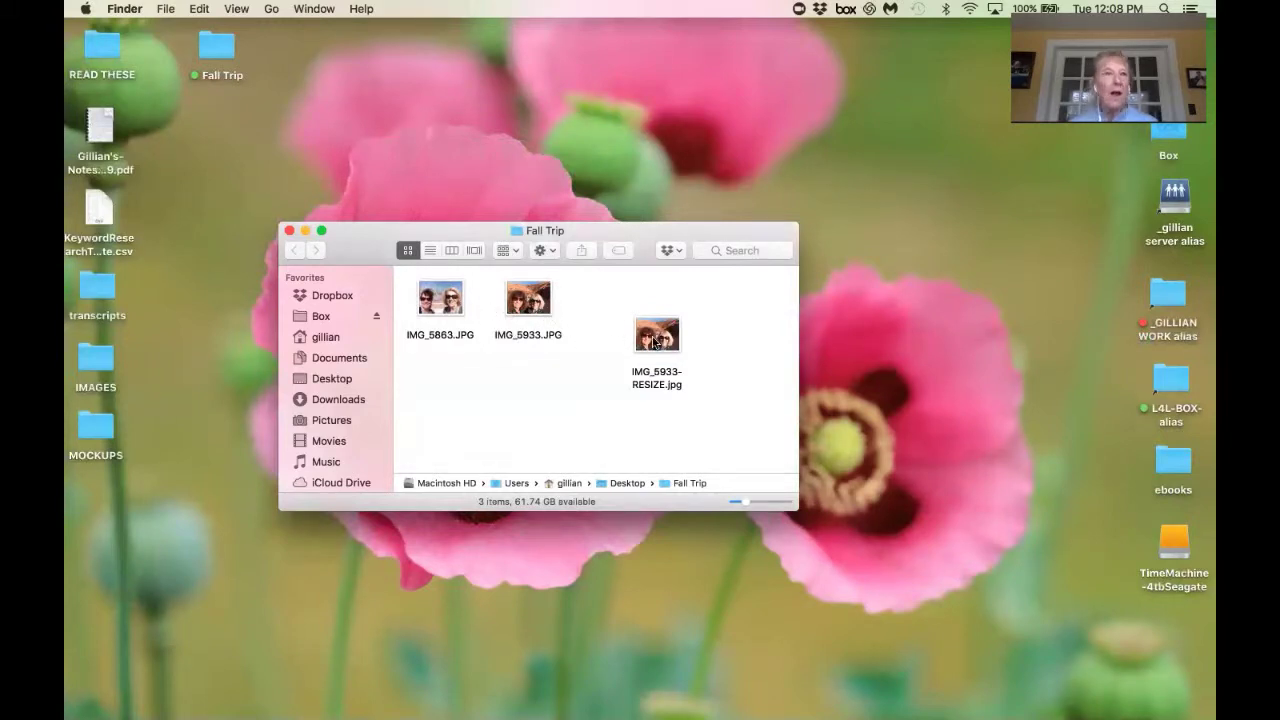
pyautogui.rightClick(656, 341)
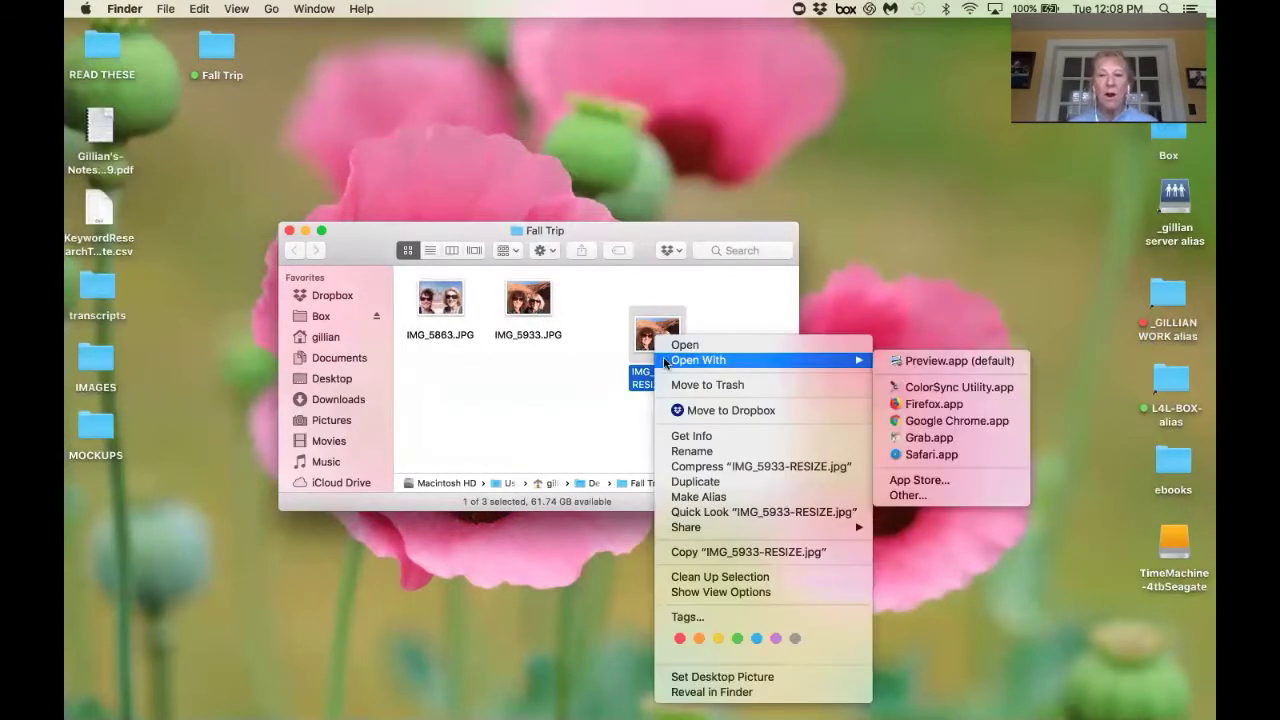
pyautogui.click(687, 436)
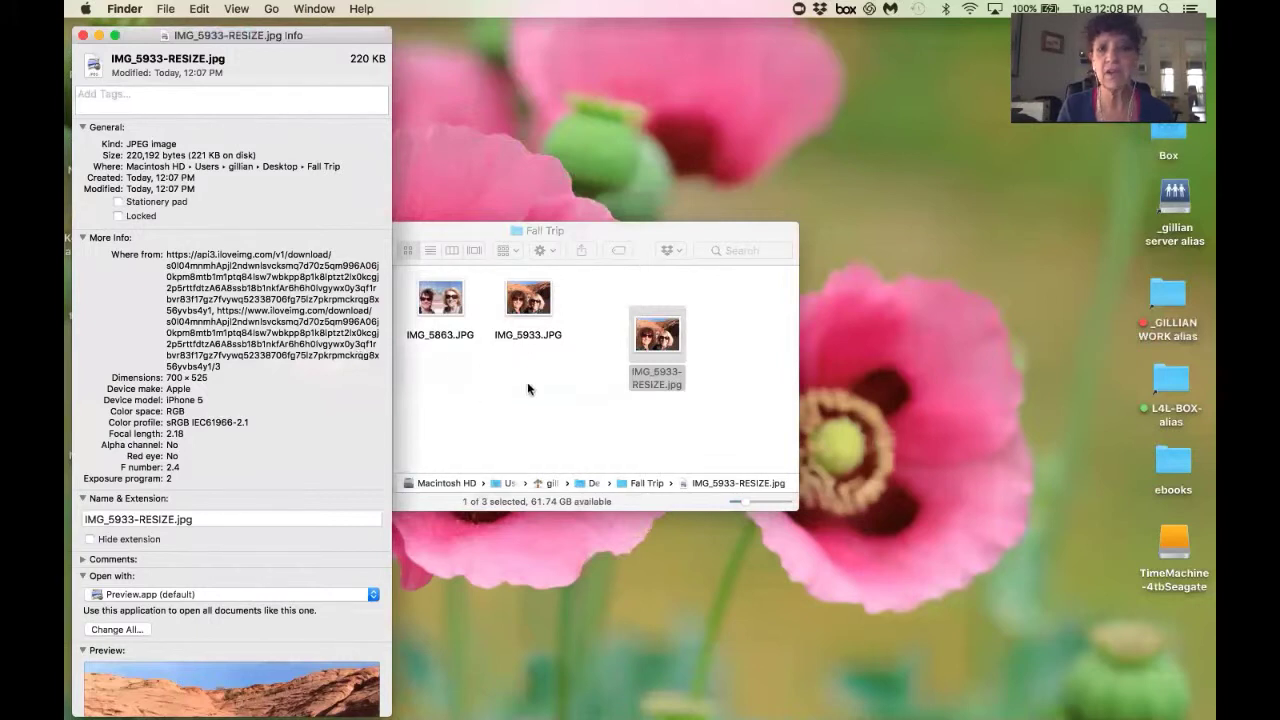
pyautogui.click(83, 36)
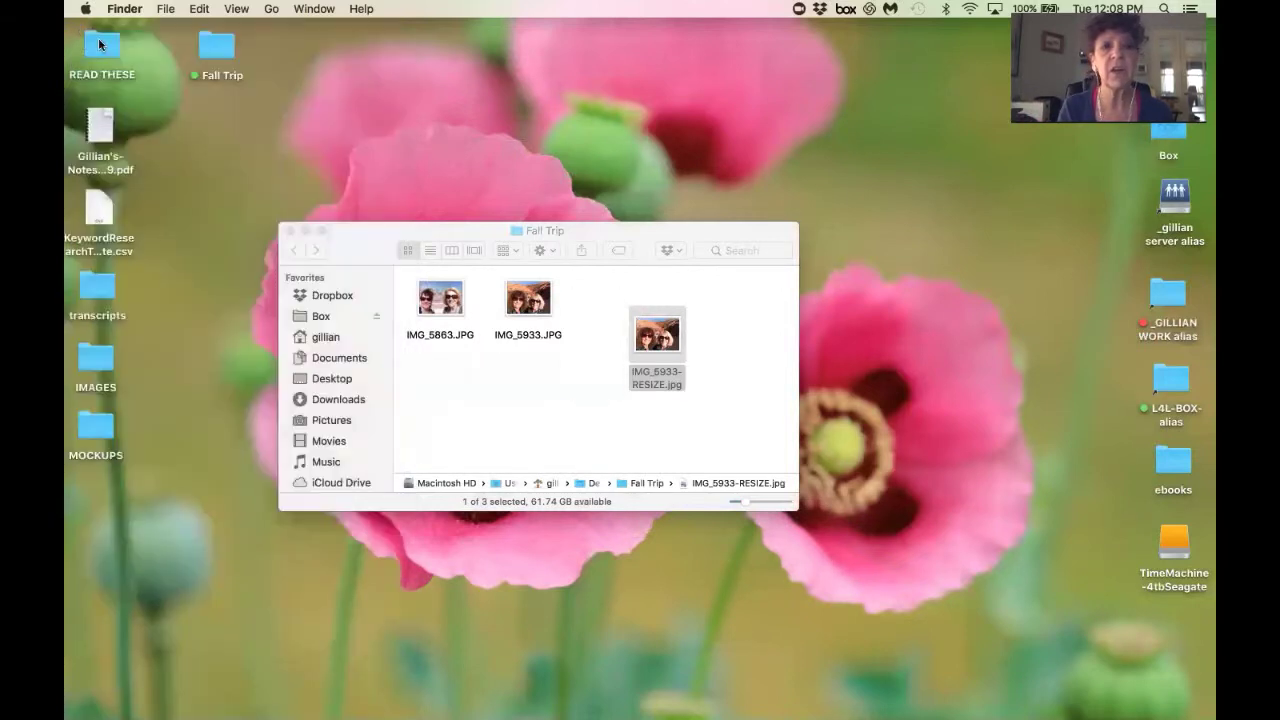
# Open the original IMG_5933.JPG in Preview, then move, narrow and zoom out its window.
pyautogui.doubleClick(530, 300)
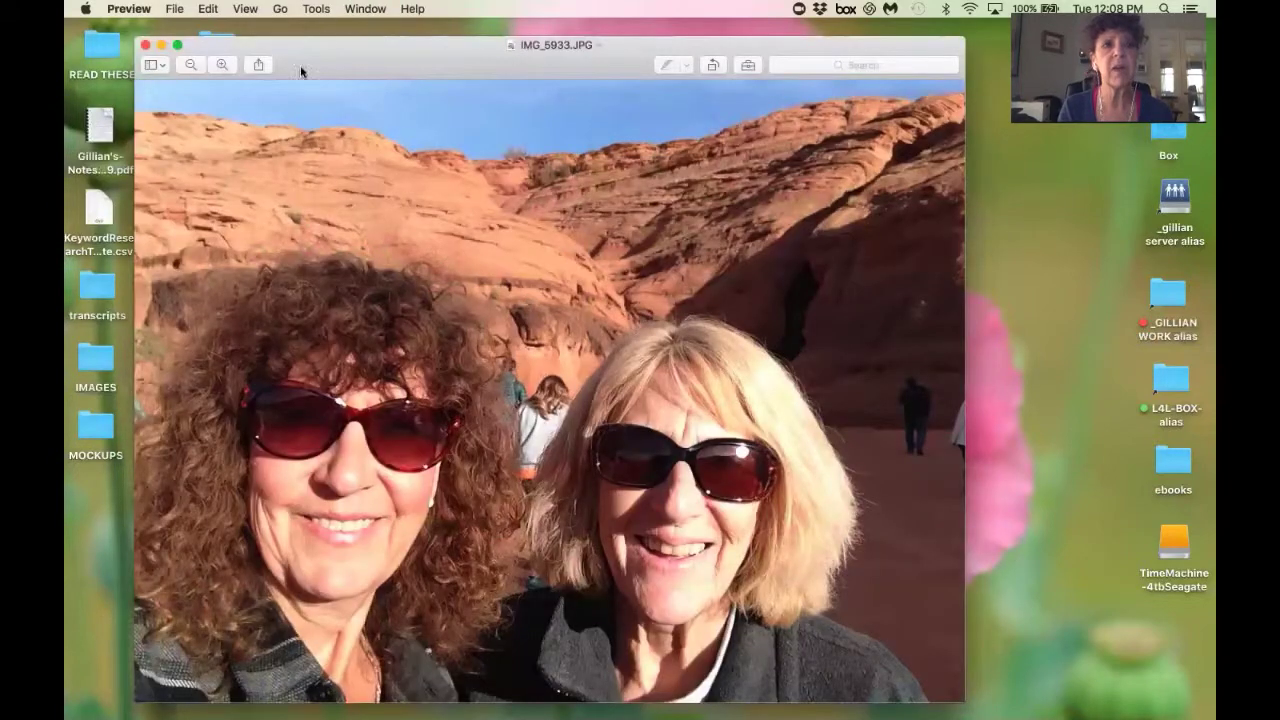
pyautogui.moveTo(295, 65); pyautogui.dragTo(239, 47)
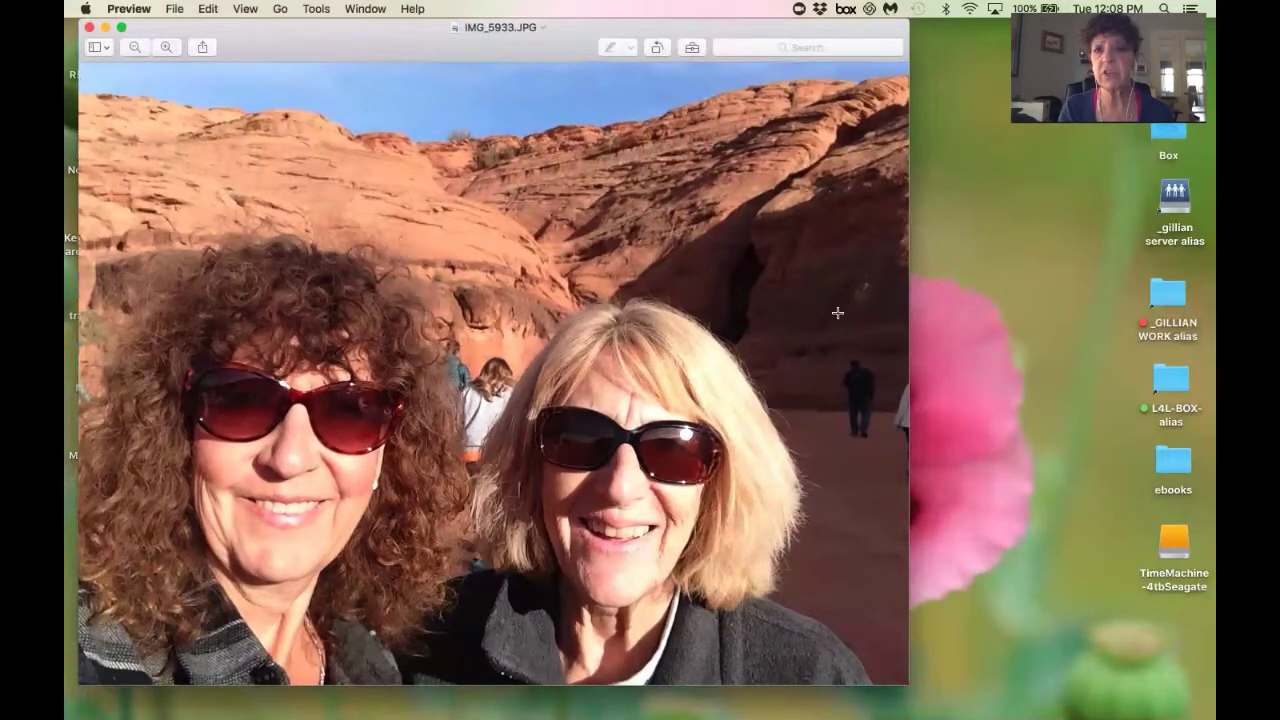
pyautogui.moveTo(909, 327); pyautogui.dragTo(749, 330)
pyautogui.click(129, 45)
pyautogui.click(127, 45)
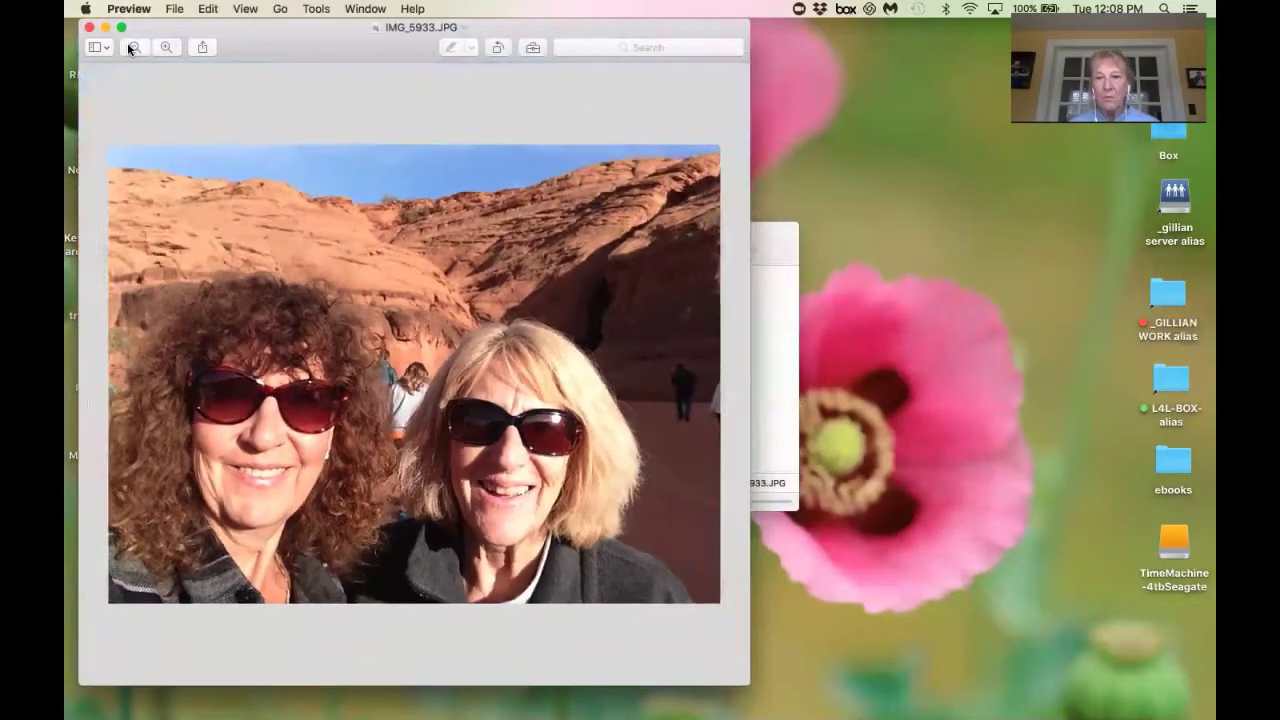
# Open IMG_5933-RESIZE.jpg from Fall Trip and place its window to the right.
pyautogui.click(127, 45)
pyautogui.click(757, 395)
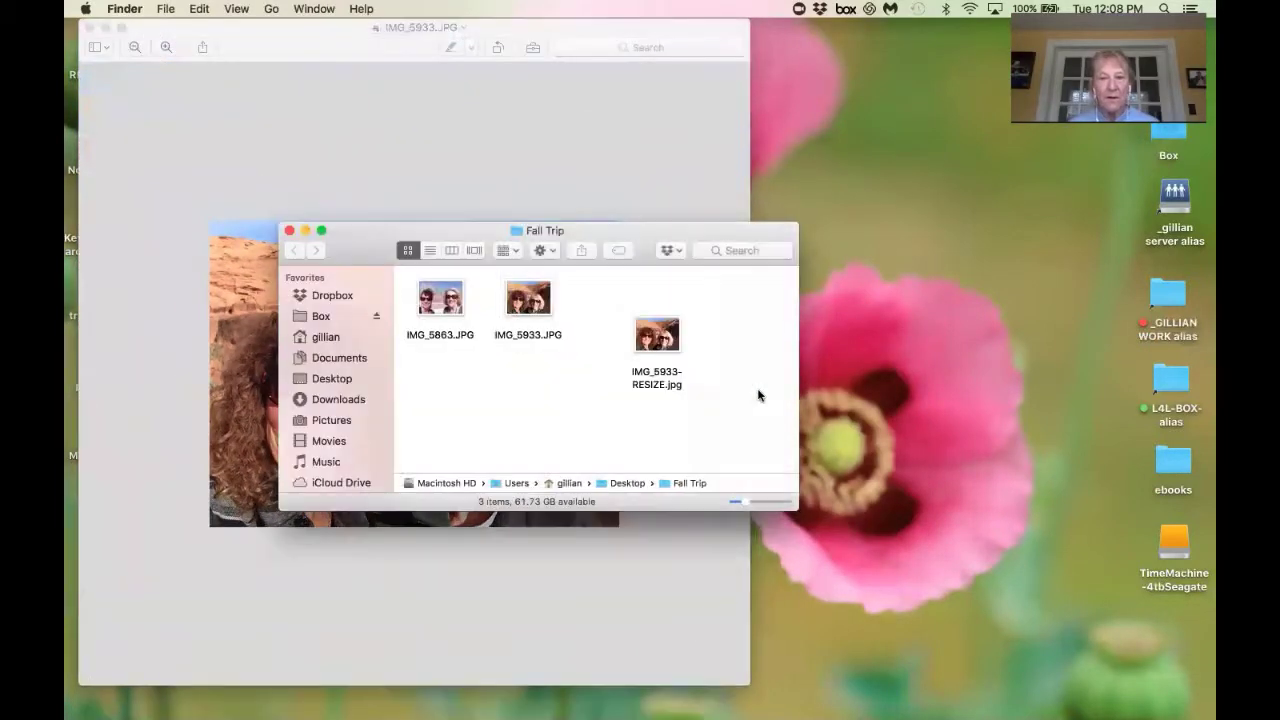
pyautogui.doubleClick(674, 345)
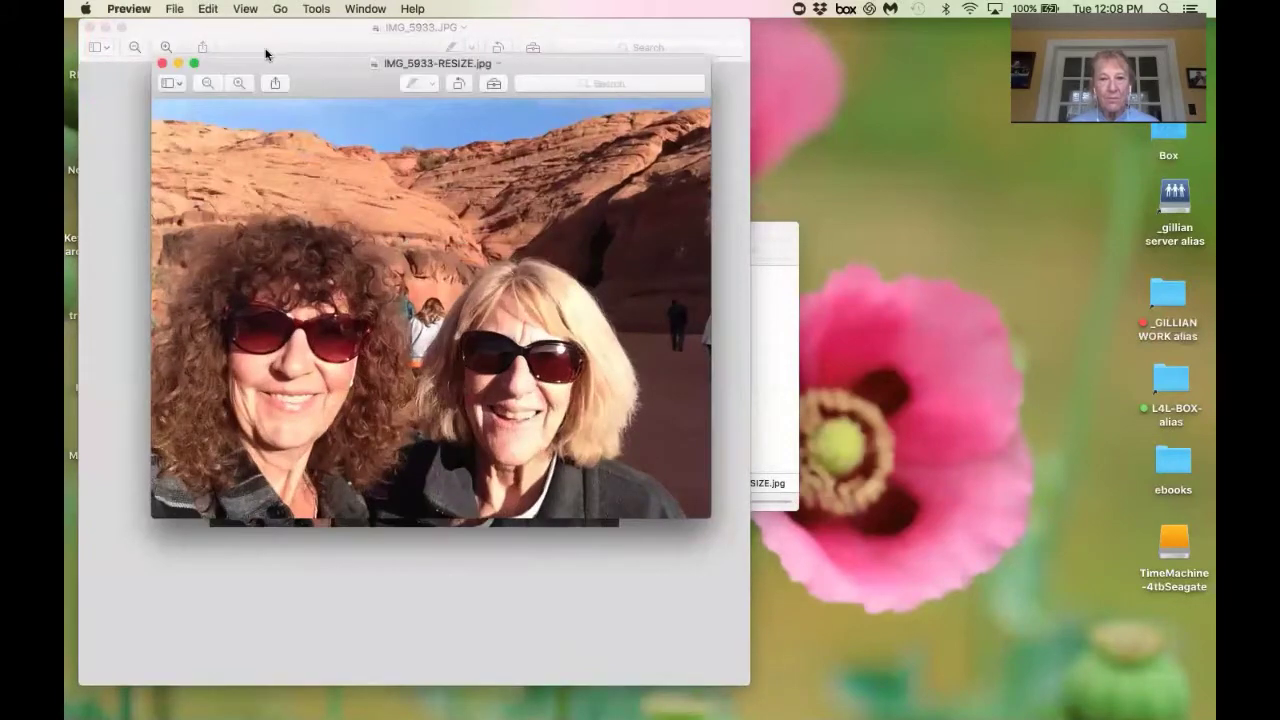
pyautogui.moveTo(257, 66); pyautogui.dragTo(738, 129)
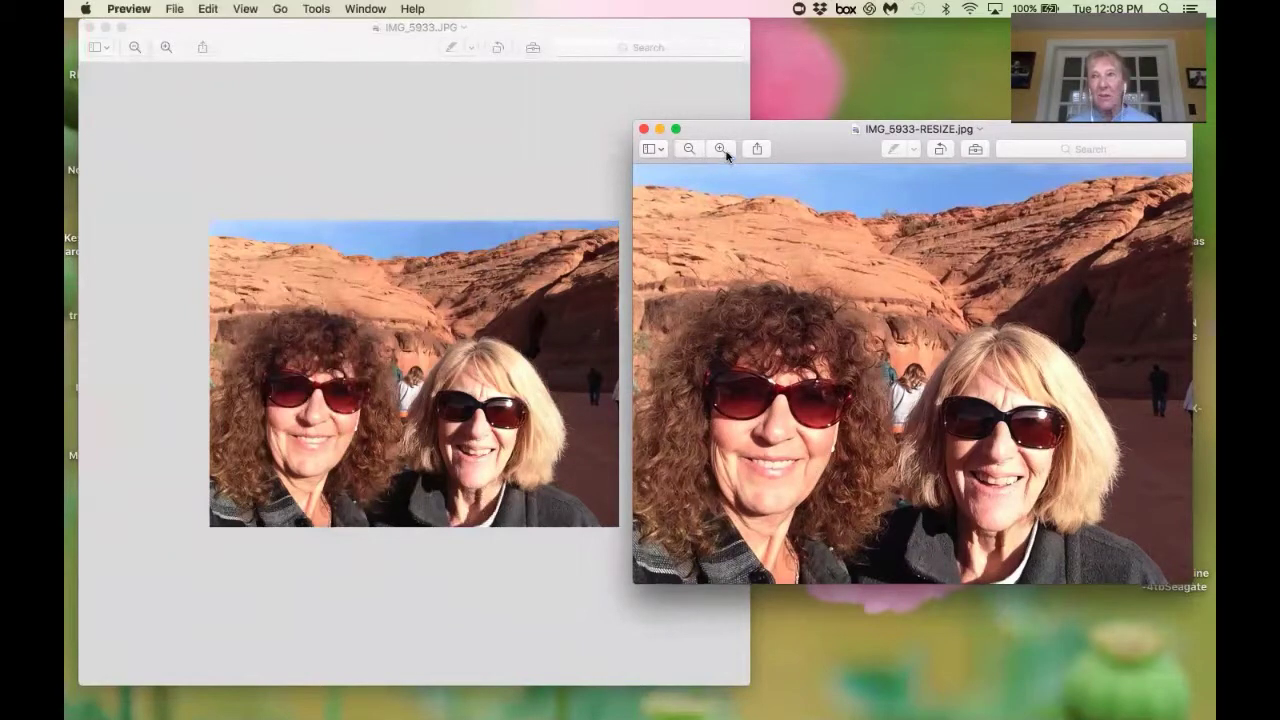
pyautogui.moveTo(780, 132); pyautogui.dragTo(781, 151)
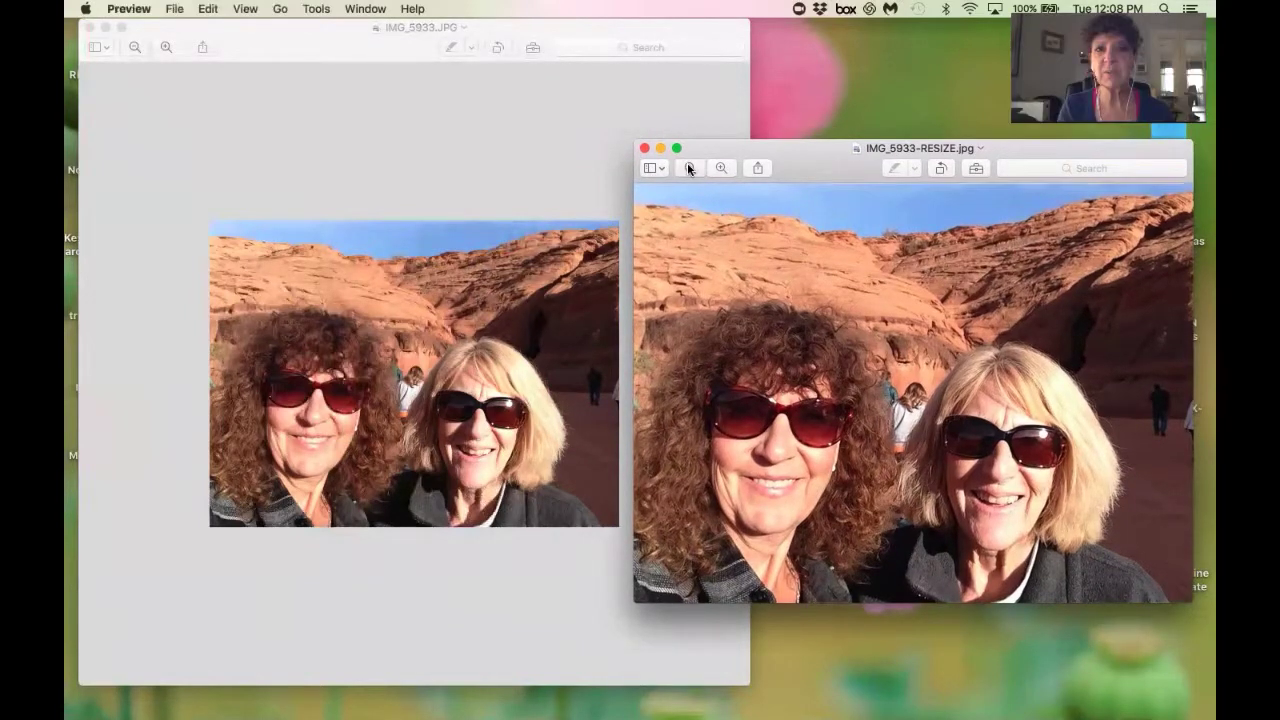
# Zoom the resized photo in and out to compare, then close the original IMG_5933.JPG window.
pyautogui.click(689, 168)
pyautogui.click(723, 168)
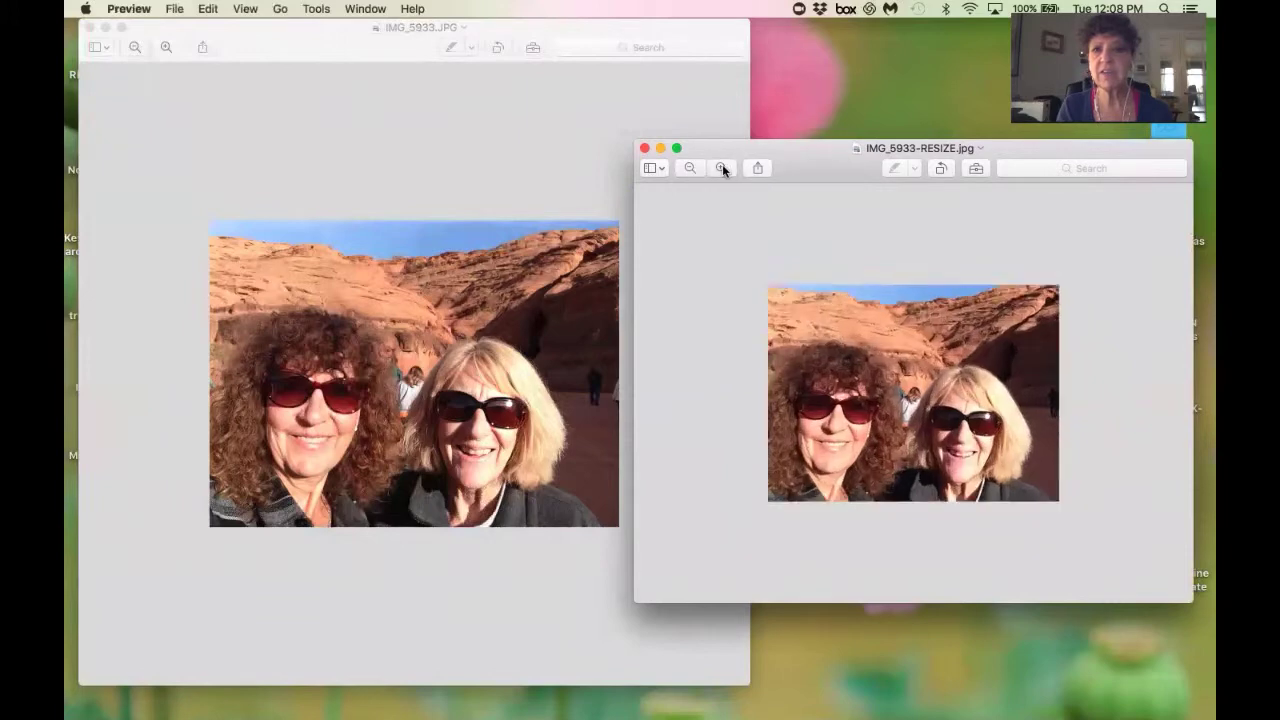
pyautogui.click(723, 168)
pyautogui.click(693, 169)
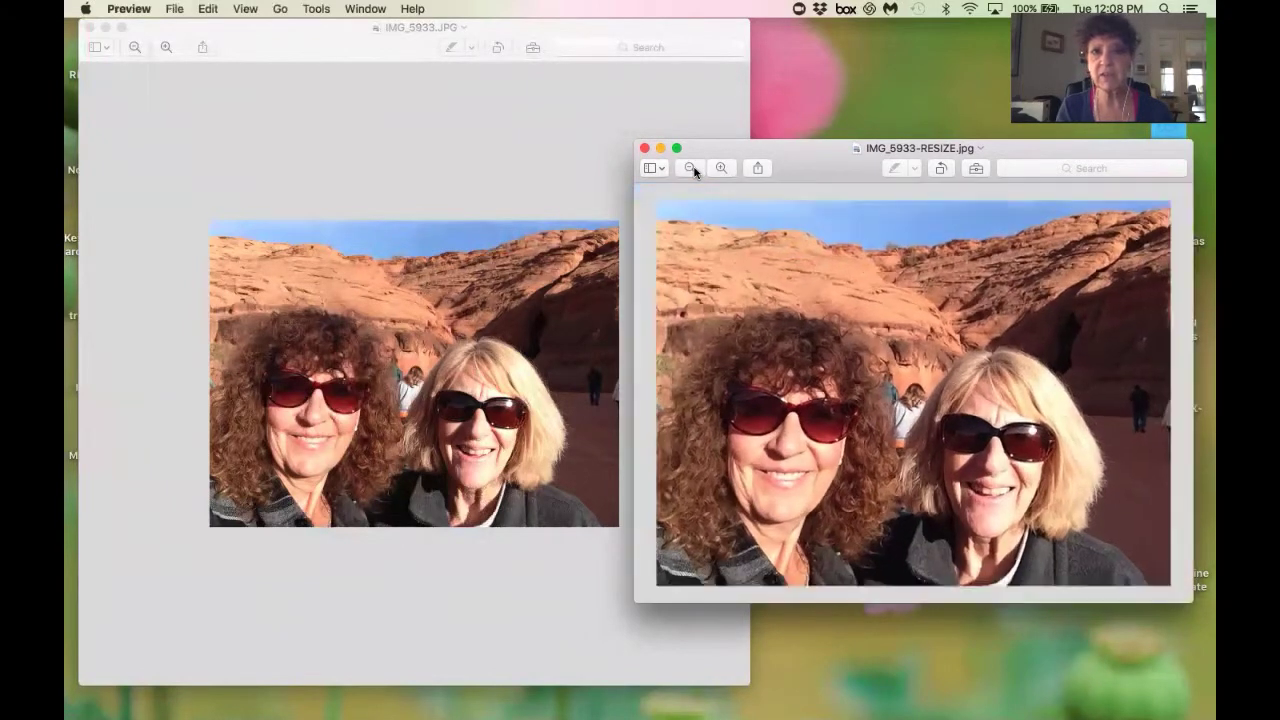
pyautogui.click(693, 169)
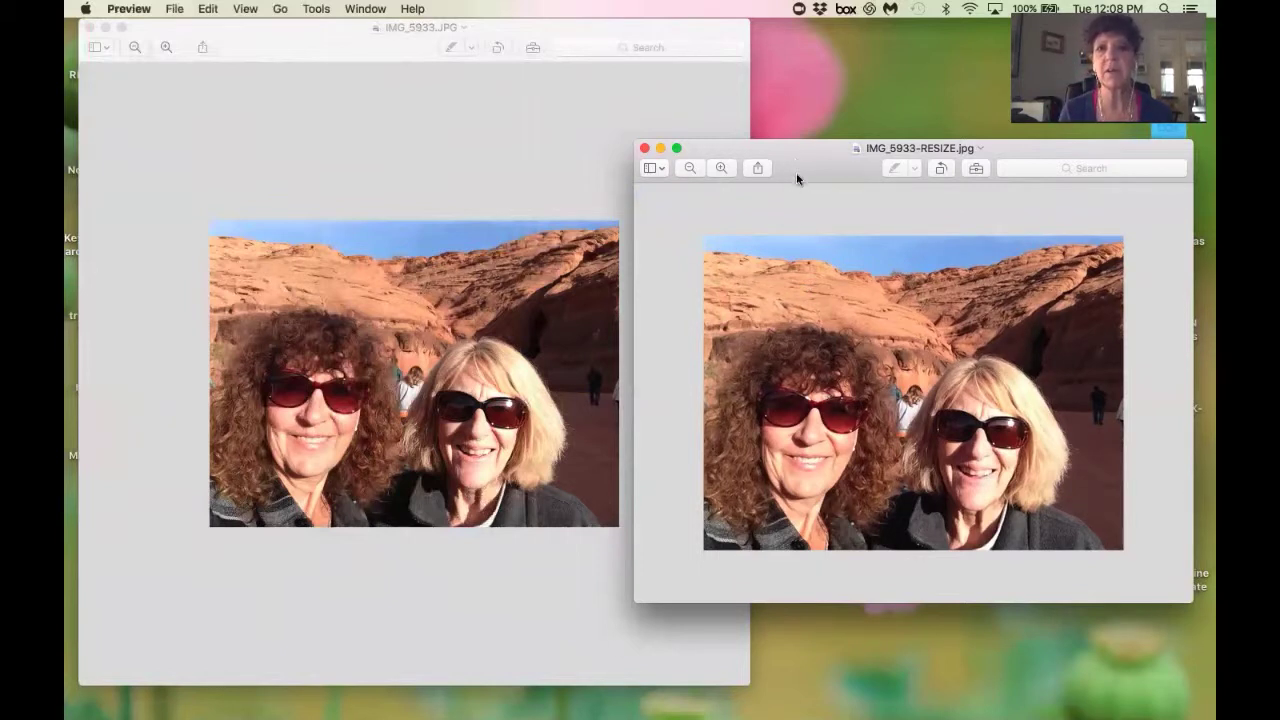
pyautogui.moveTo(797, 180); pyautogui.dragTo(798, 203)
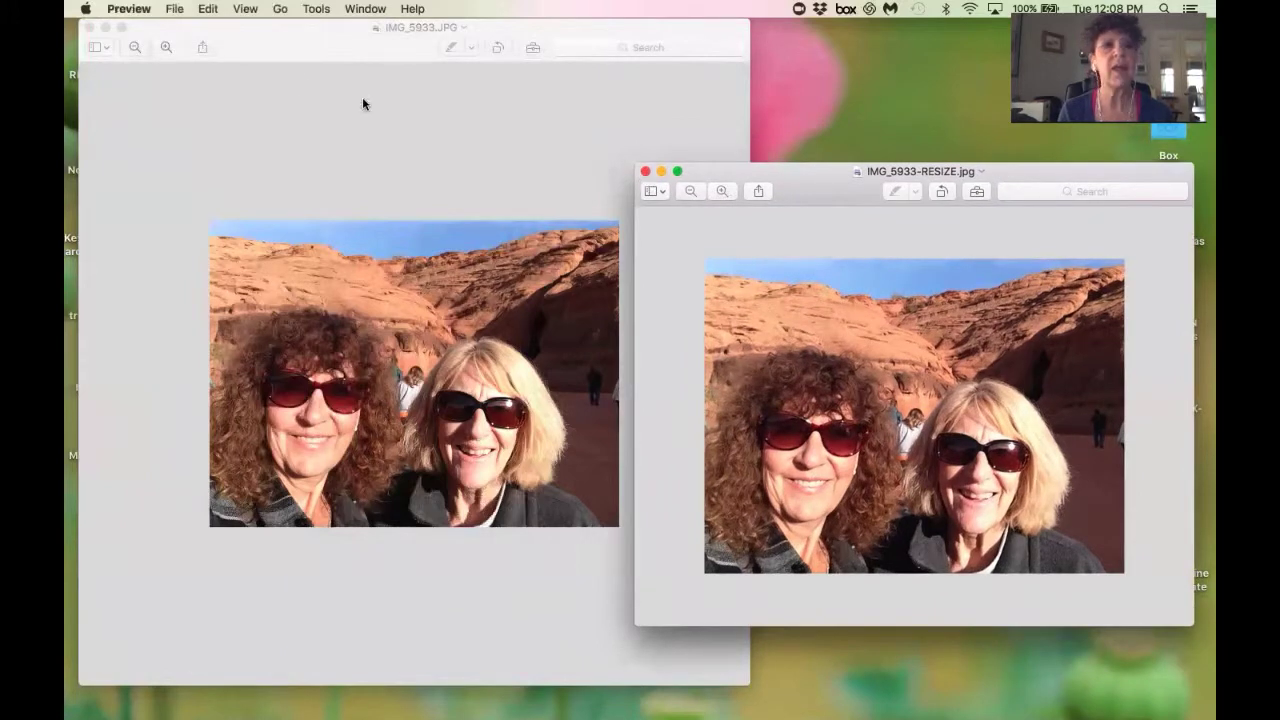
pyautogui.click(88, 27)
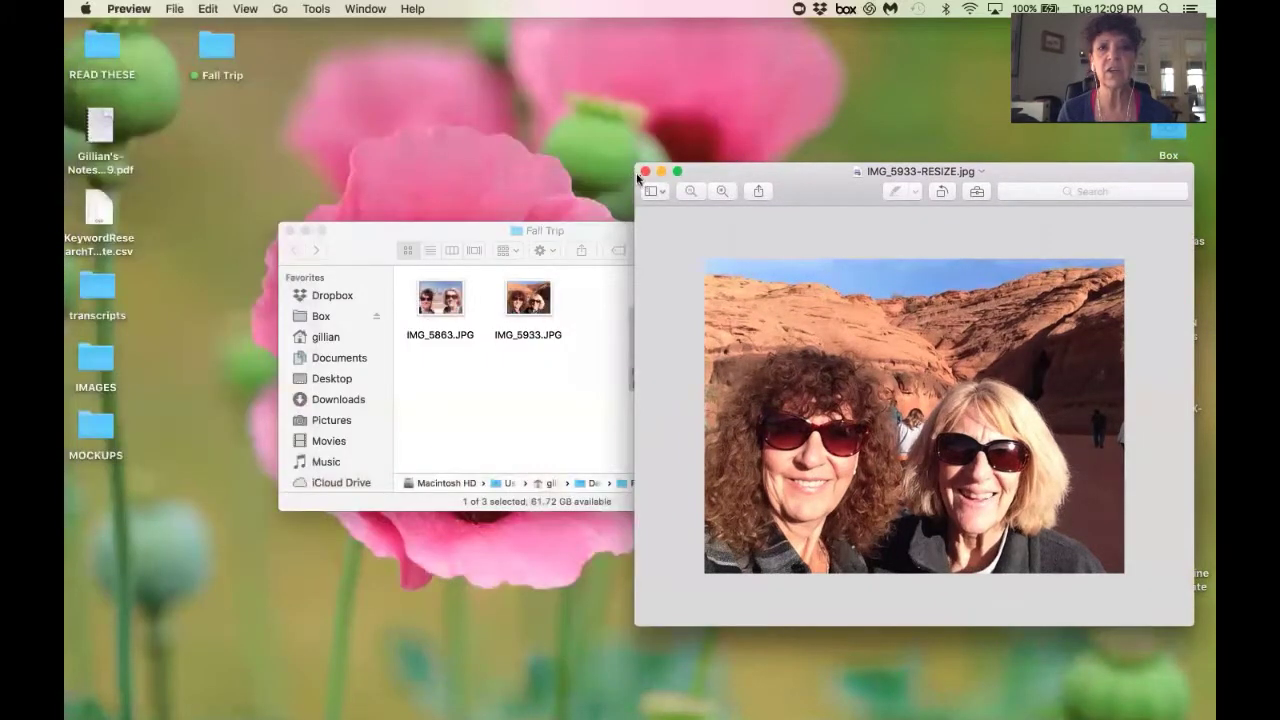
pyautogui.click(645, 171)
pyautogui.moveTo(656, 334); pyautogui.dragTo(601, 299)
pyautogui.click(669, 360)
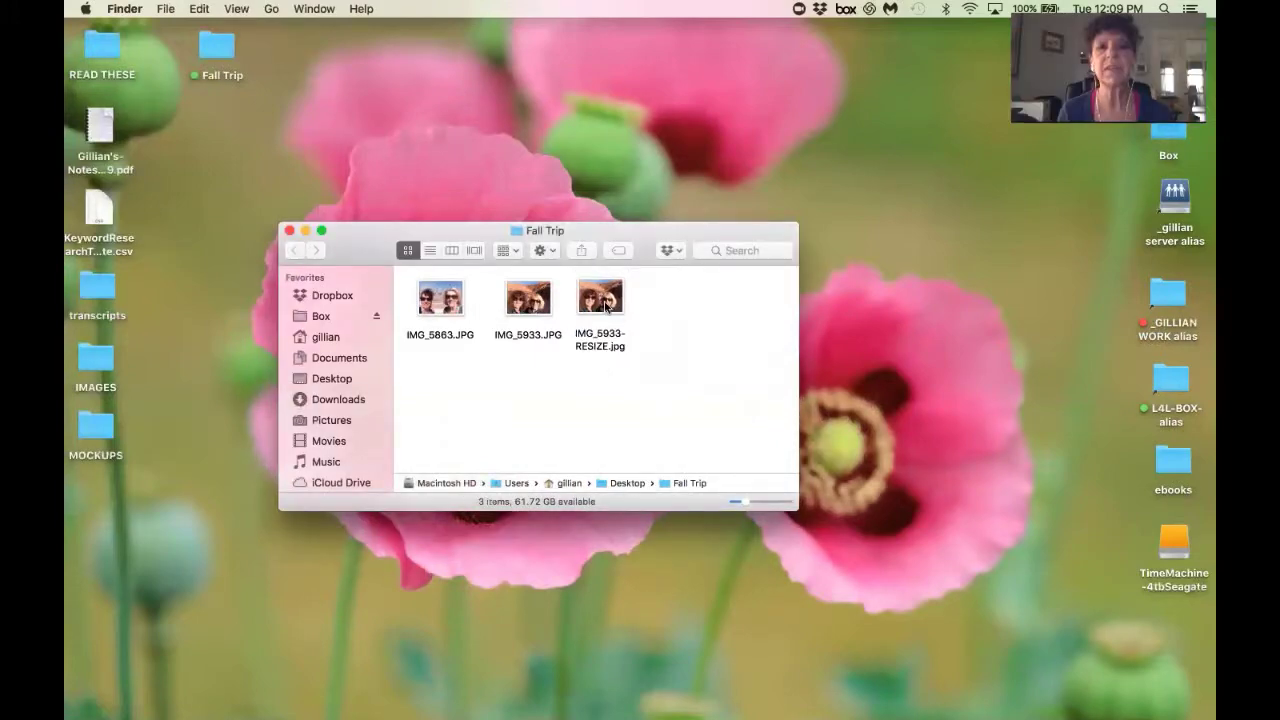
pyautogui.rightClick(606, 303)
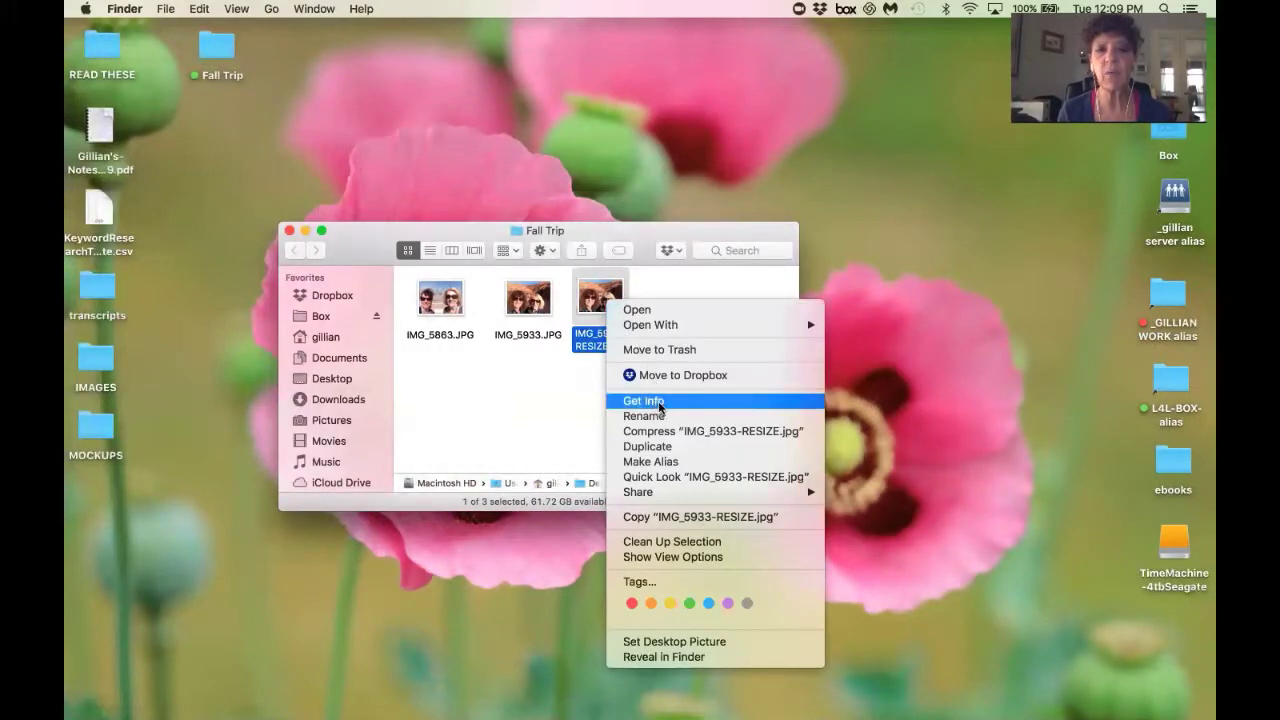
pyautogui.click(655, 400)
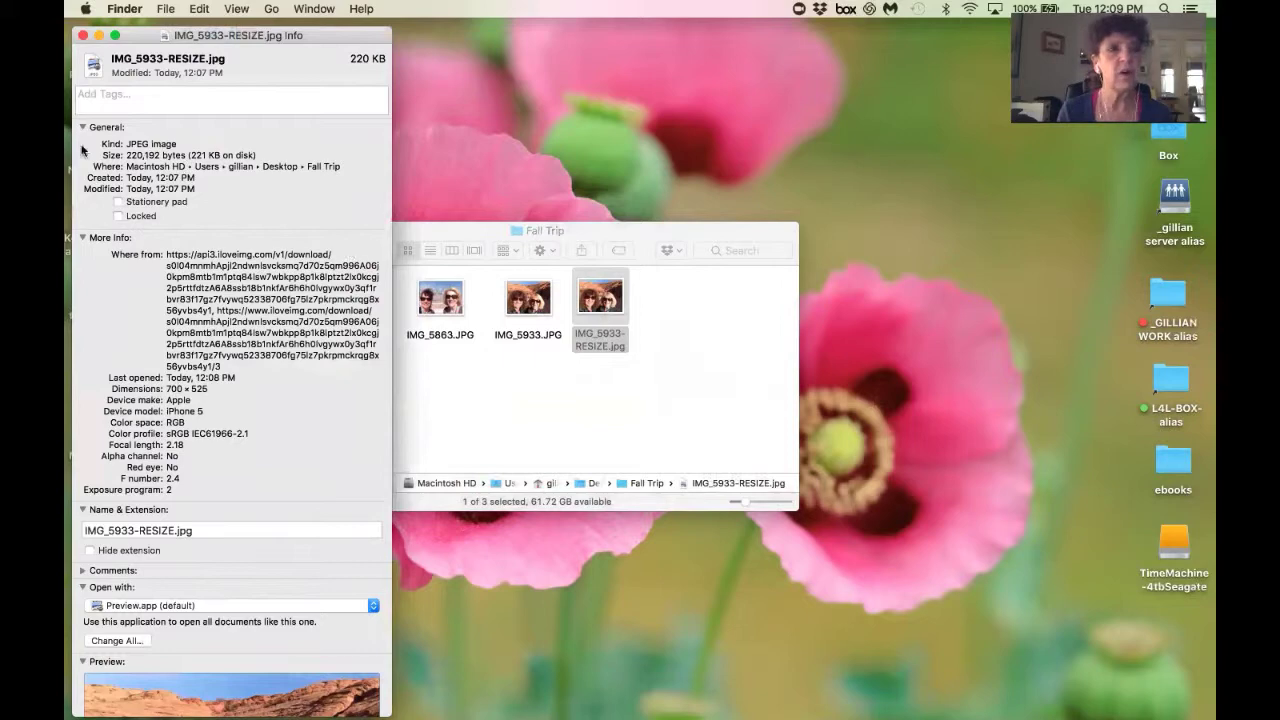
pyautogui.click(83, 36)
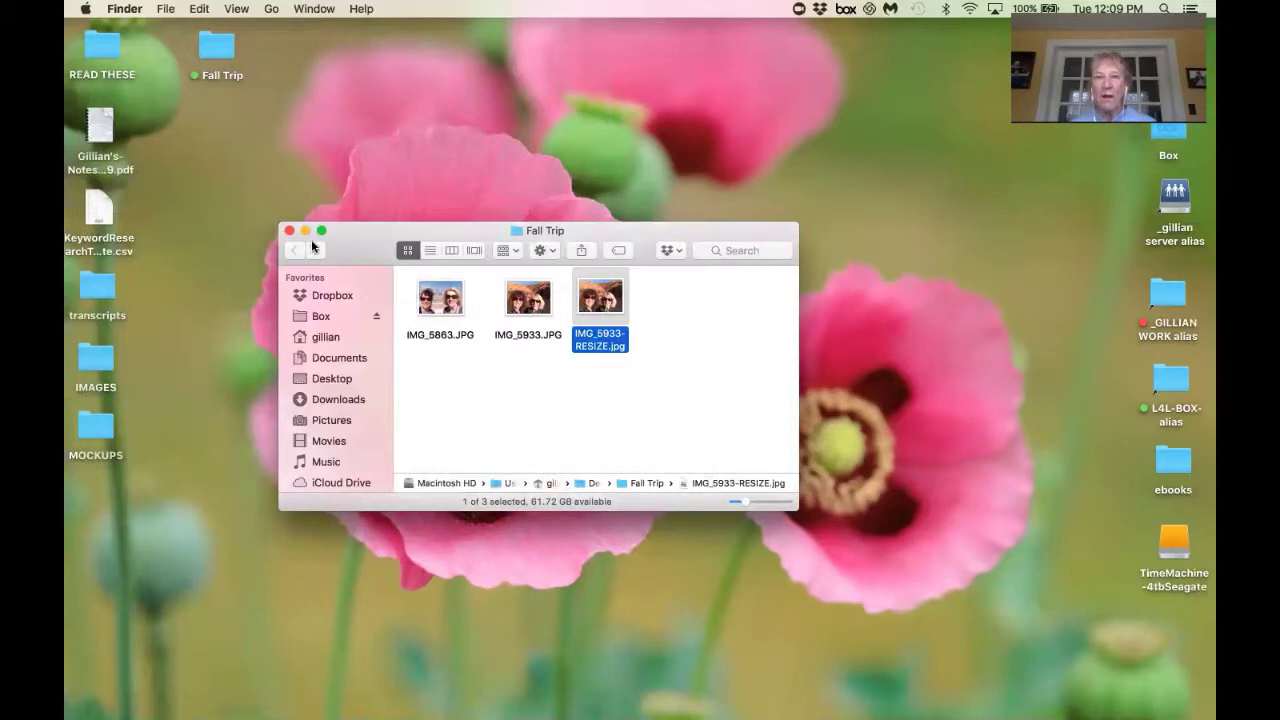
pyautogui.moveTo(510, 714)
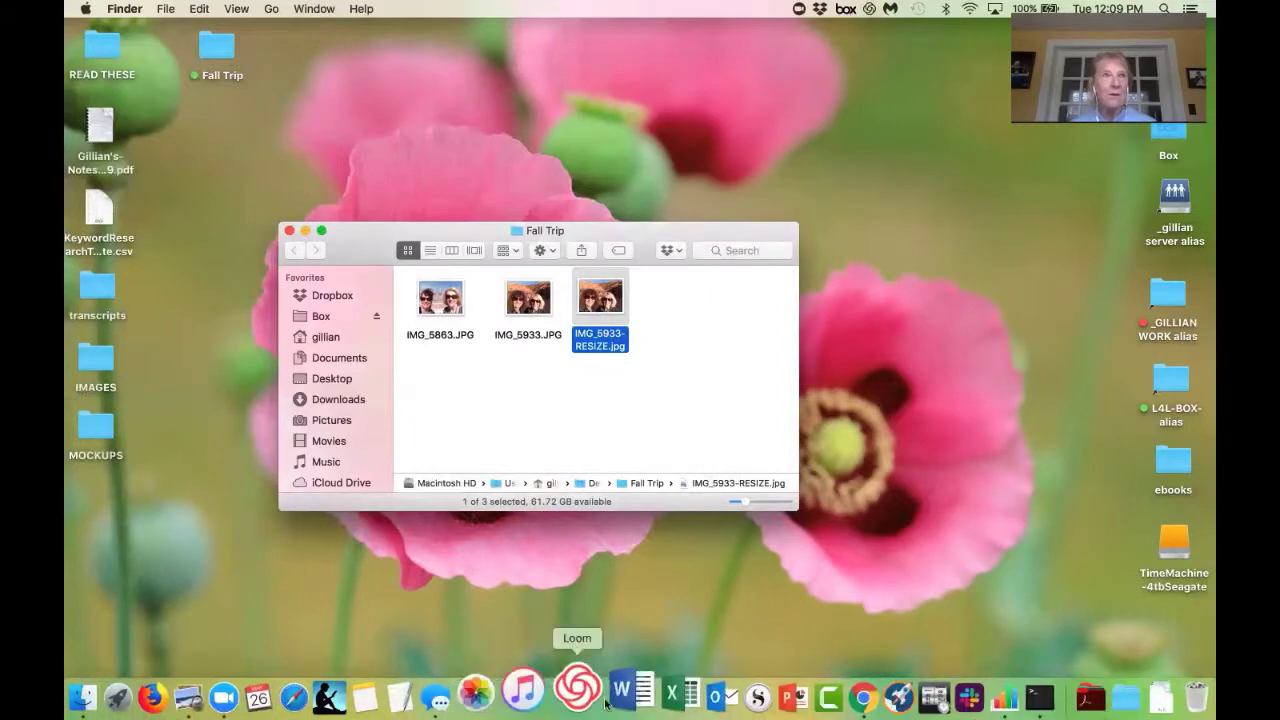
# Bring Chrome forward, make its window taller, and return to the iLoveIMG home page.
pyautogui.click(825, 700)
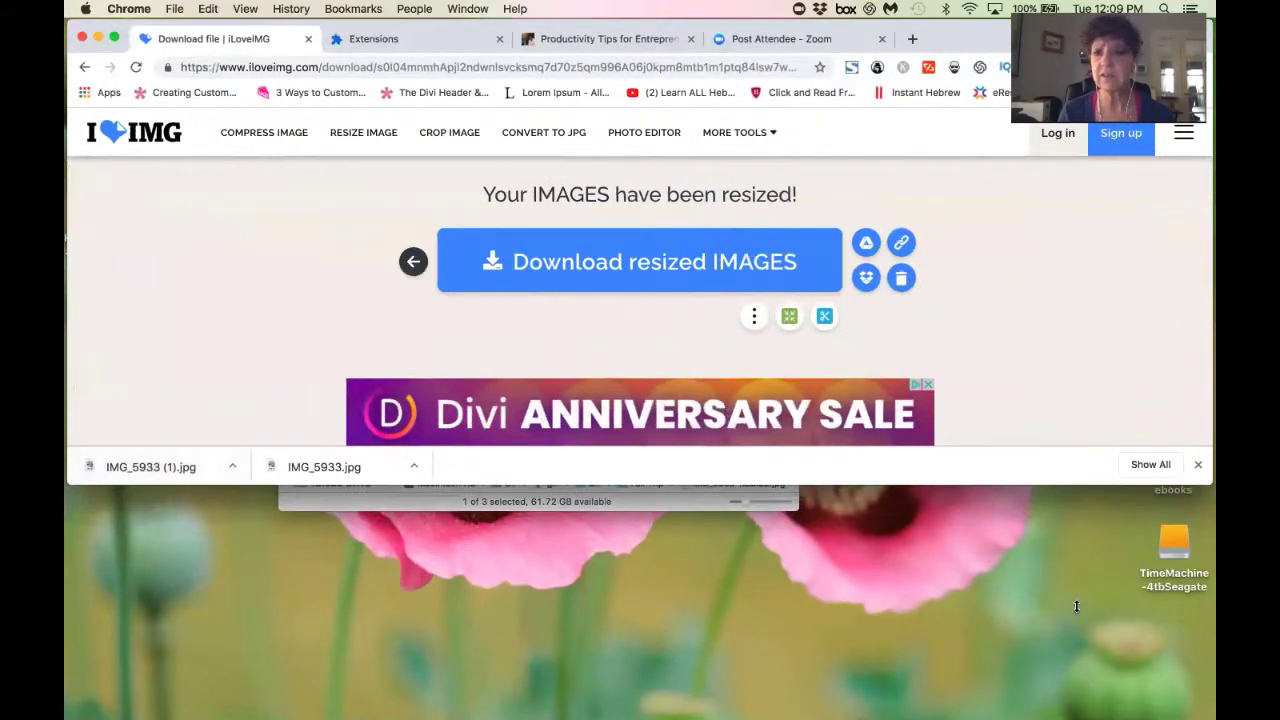
pyautogui.moveTo(1043, 485); pyautogui.dragTo(1067, 706)
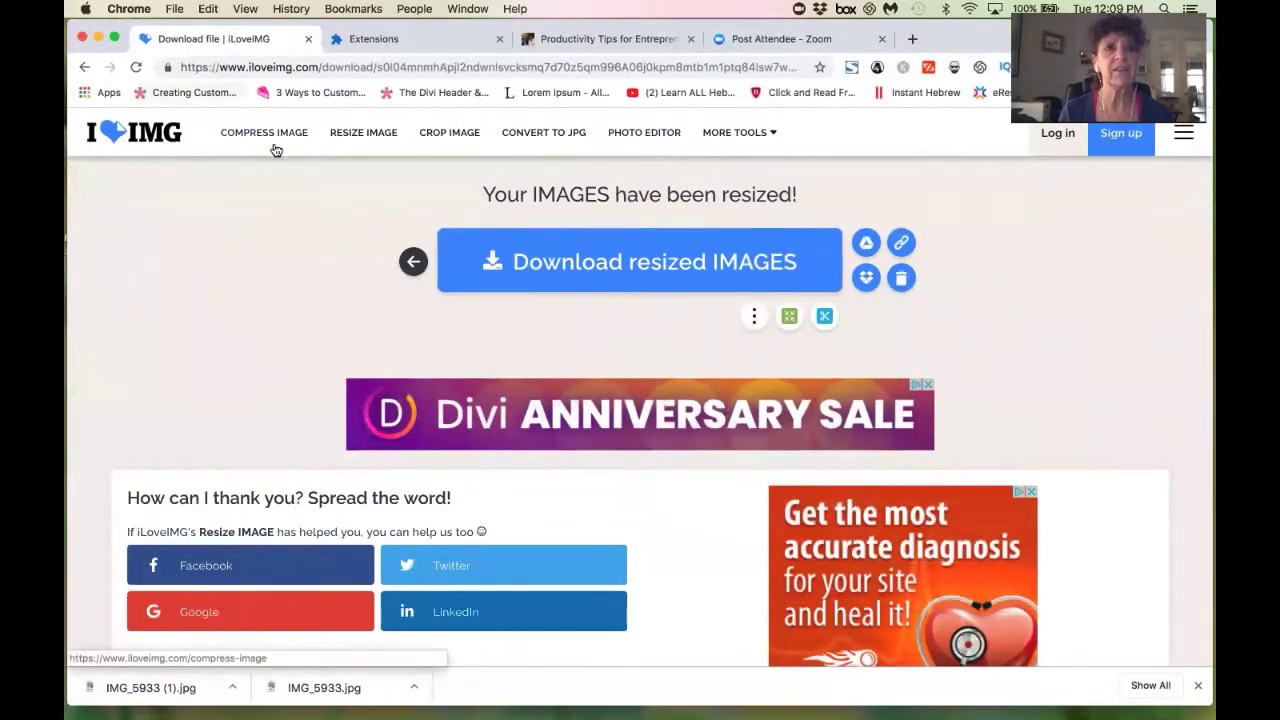
pyautogui.click(160, 145)
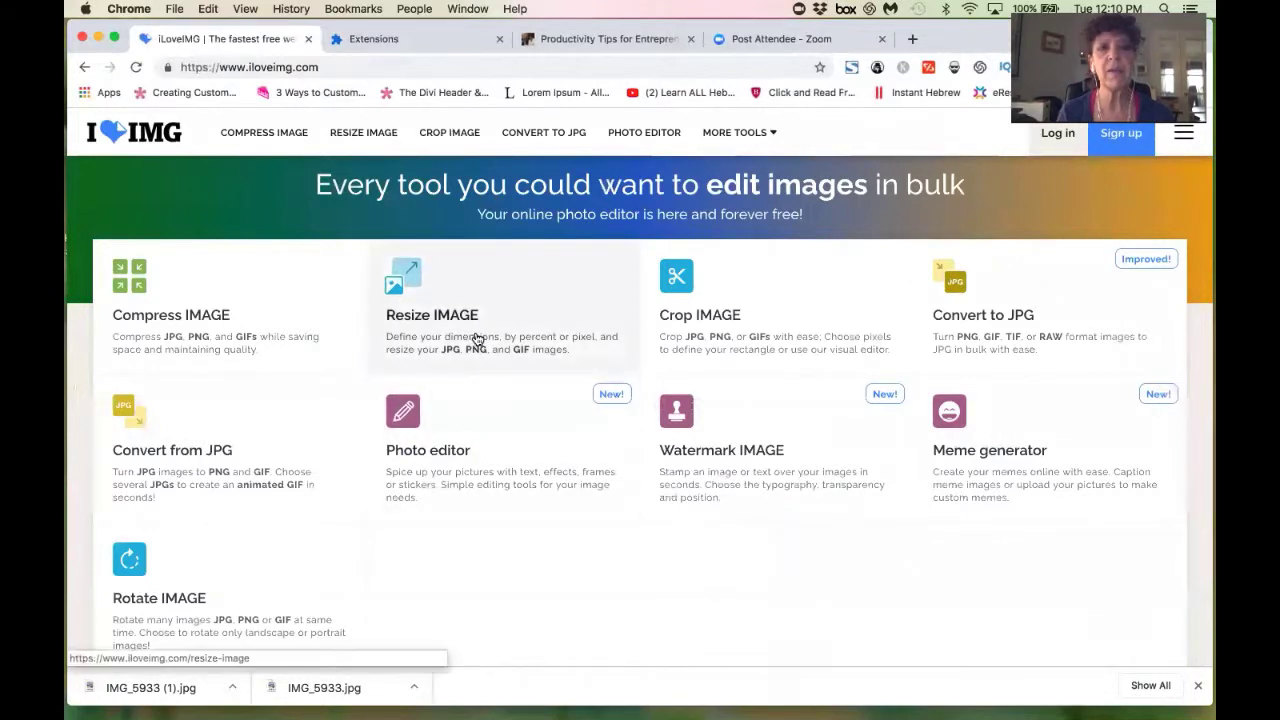
# Open Compress IMAGE and upload IMG_5933-RESIZE.jpg from the Fall Trip folder.
pyautogui.click(203, 316)
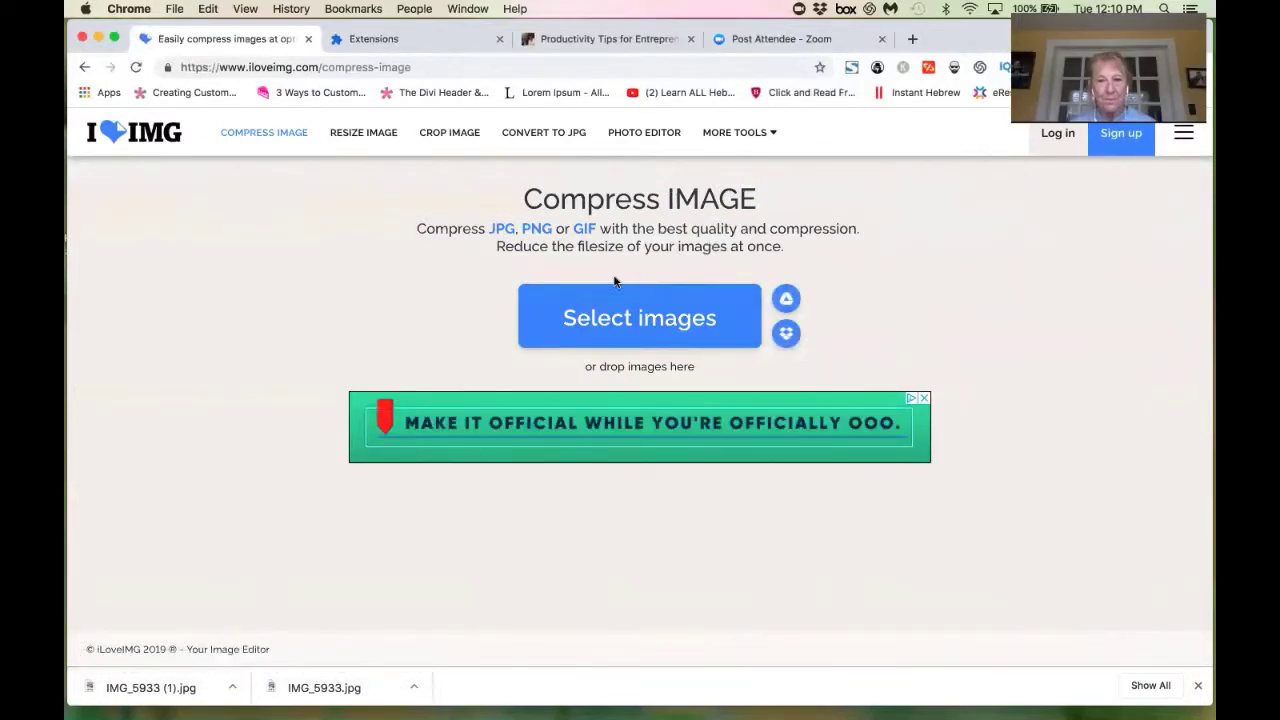
pyautogui.click(629, 316)
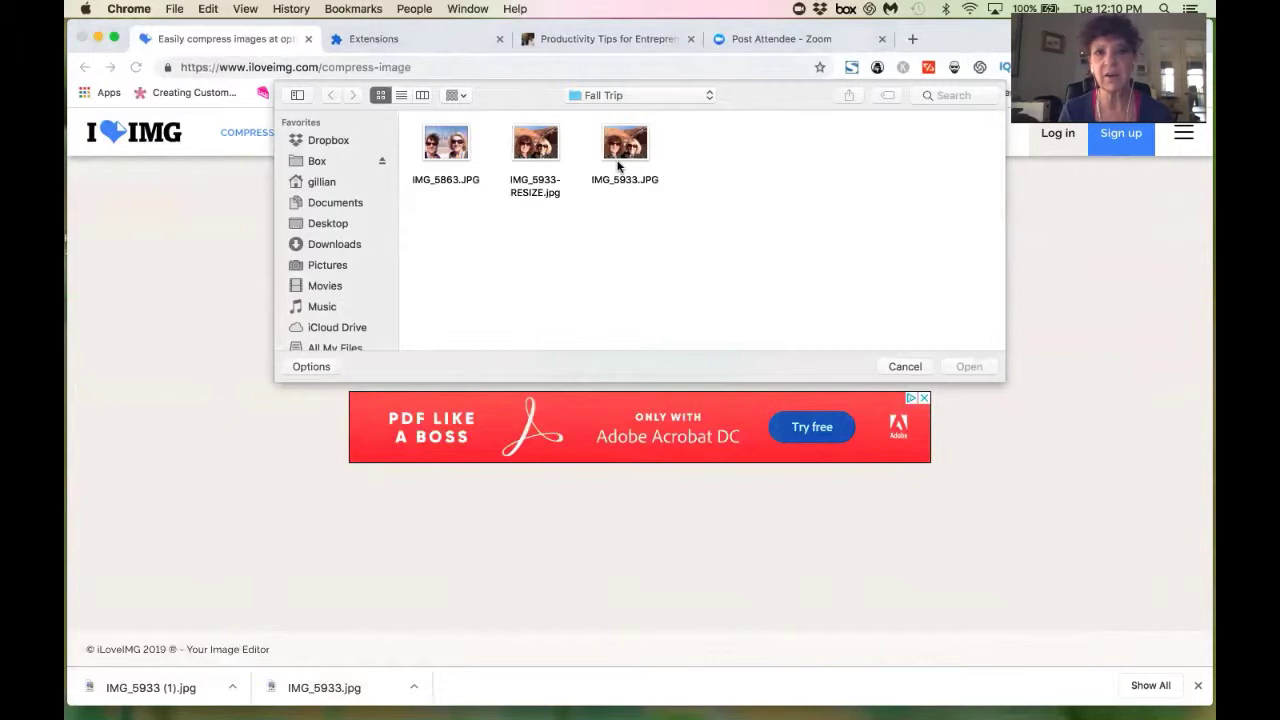
pyautogui.click(536, 155)
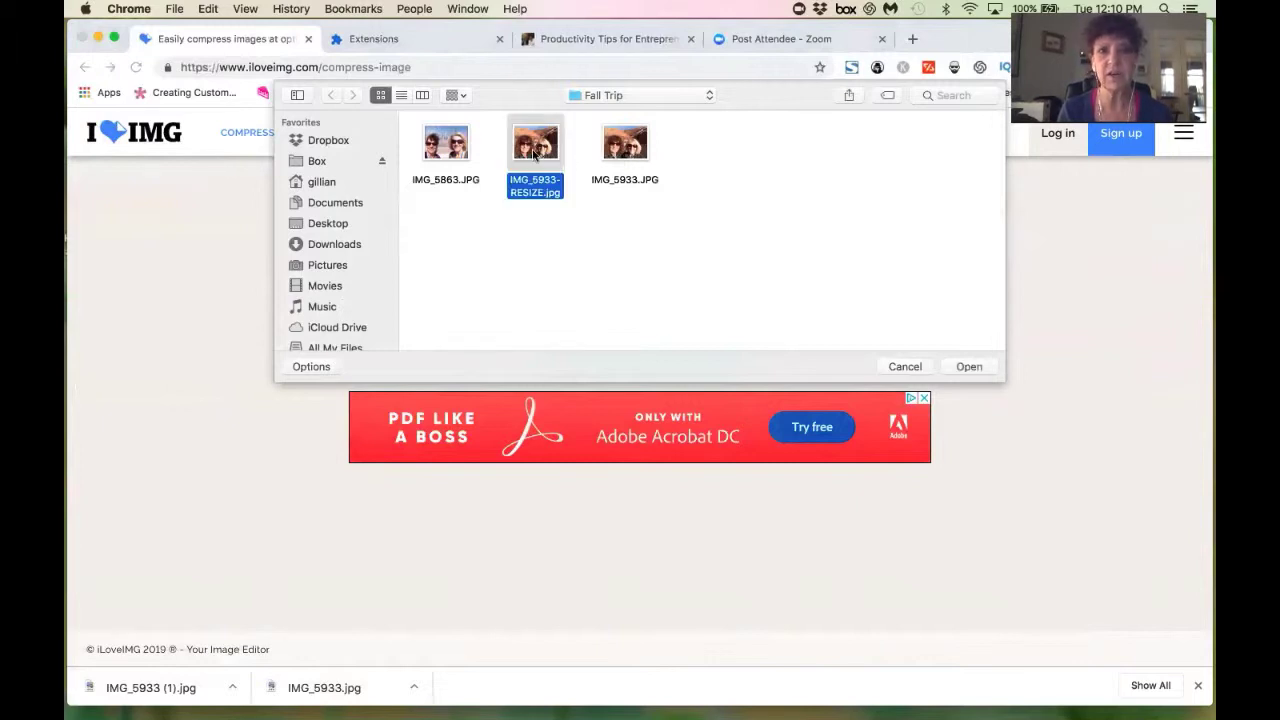
pyautogui.click(968, 367)
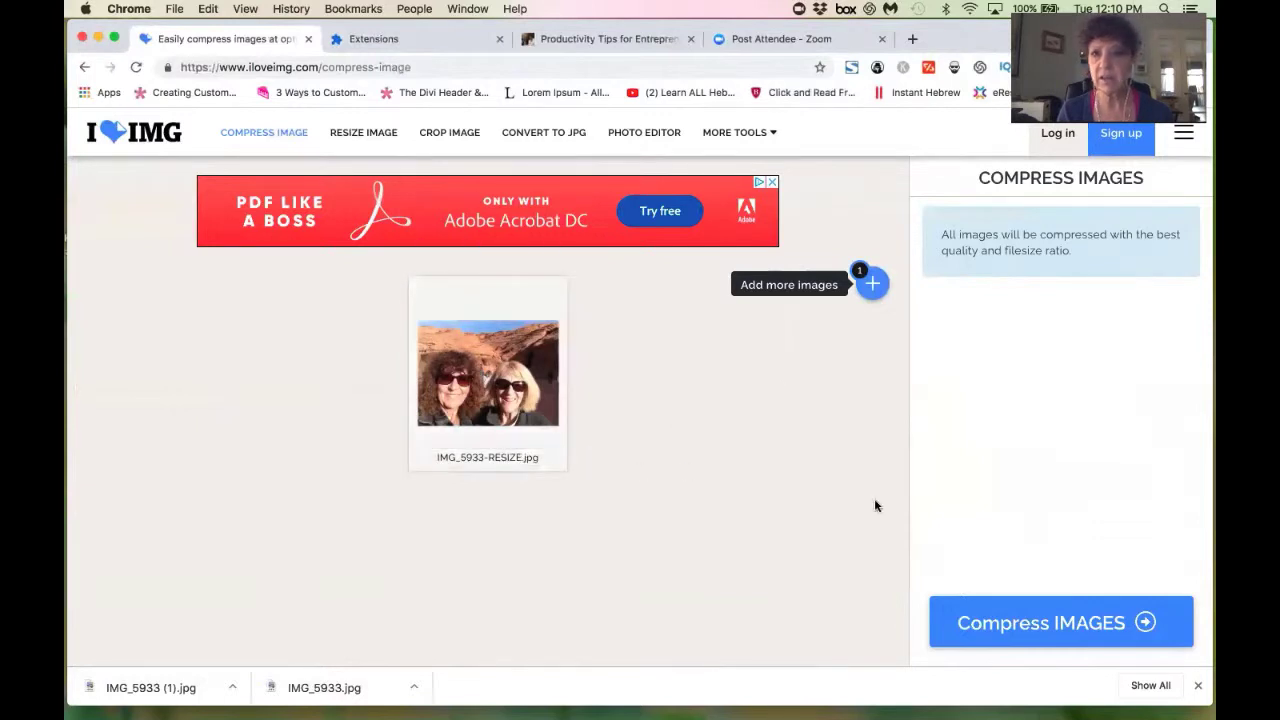
# Compress the photo from 215.03 KB to 64.73 KB and shorten the browser to reveal the desktop.
pyautogui.click(1041, 630)
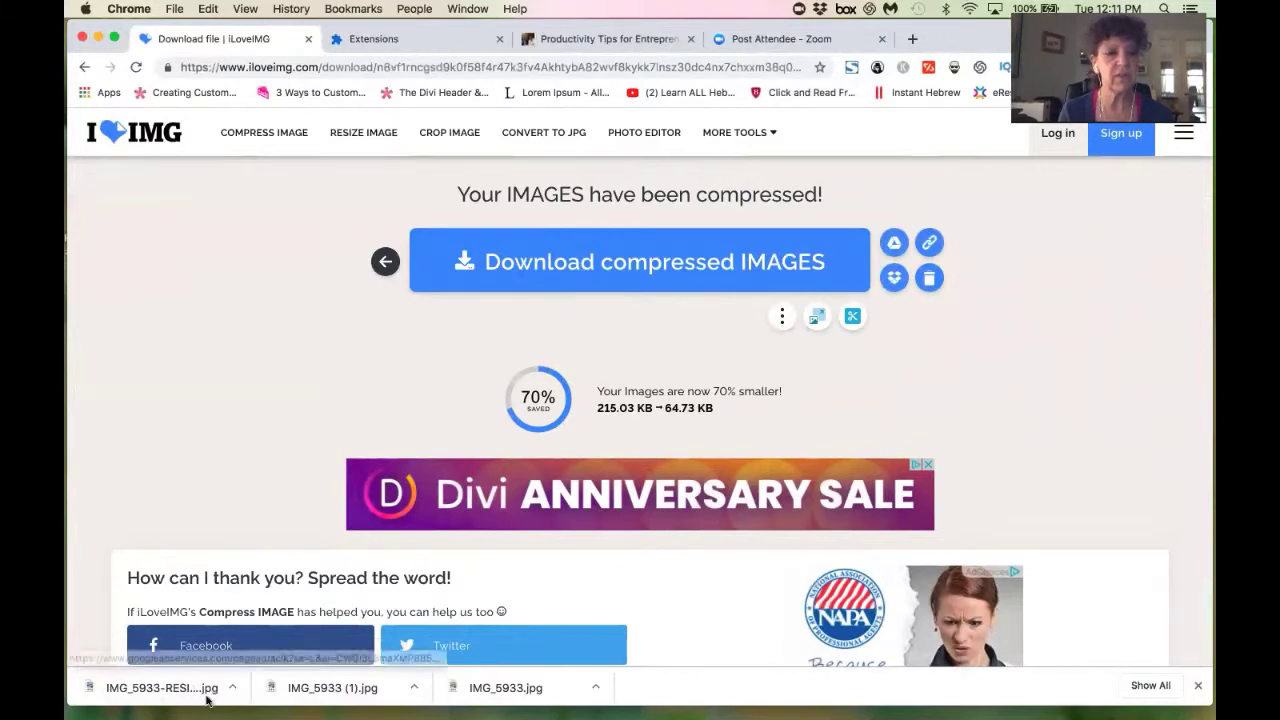
pyautogui.moveTo(217, 706); pyautogui.dragTo(200, 467)
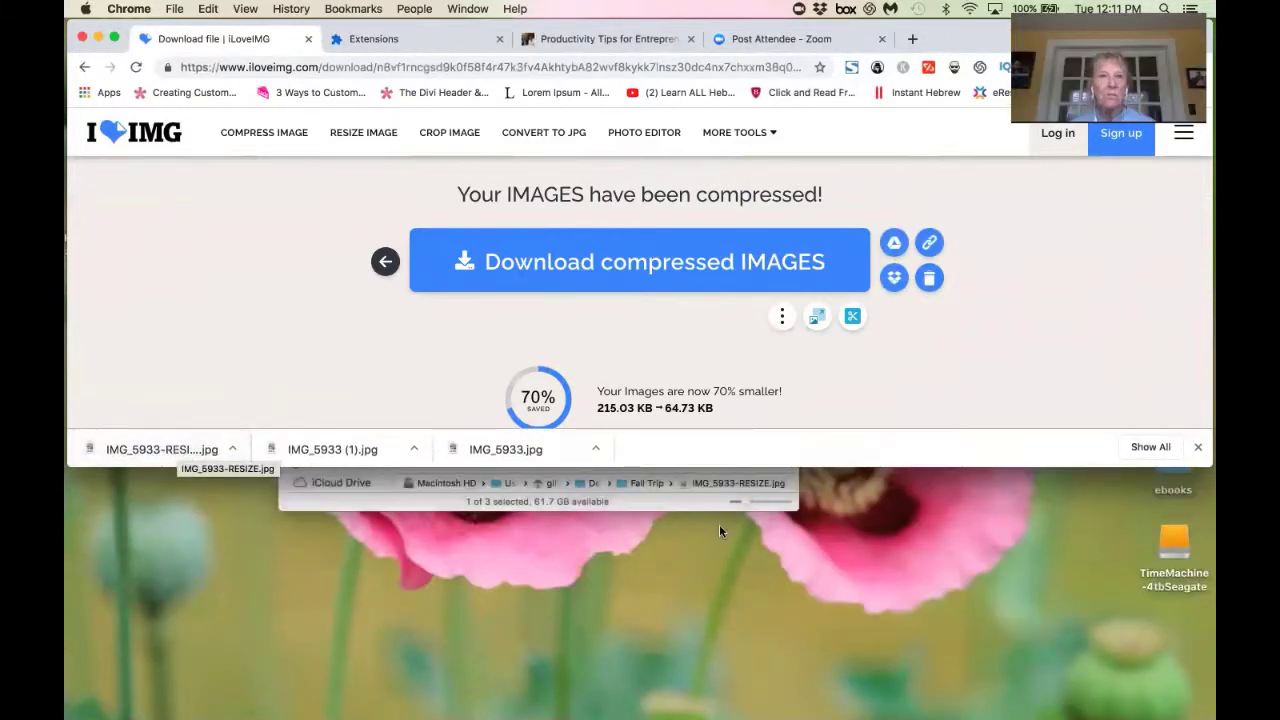
pyautogui.moveTo(921, 465); pyautogui.dragTo(913, 554)
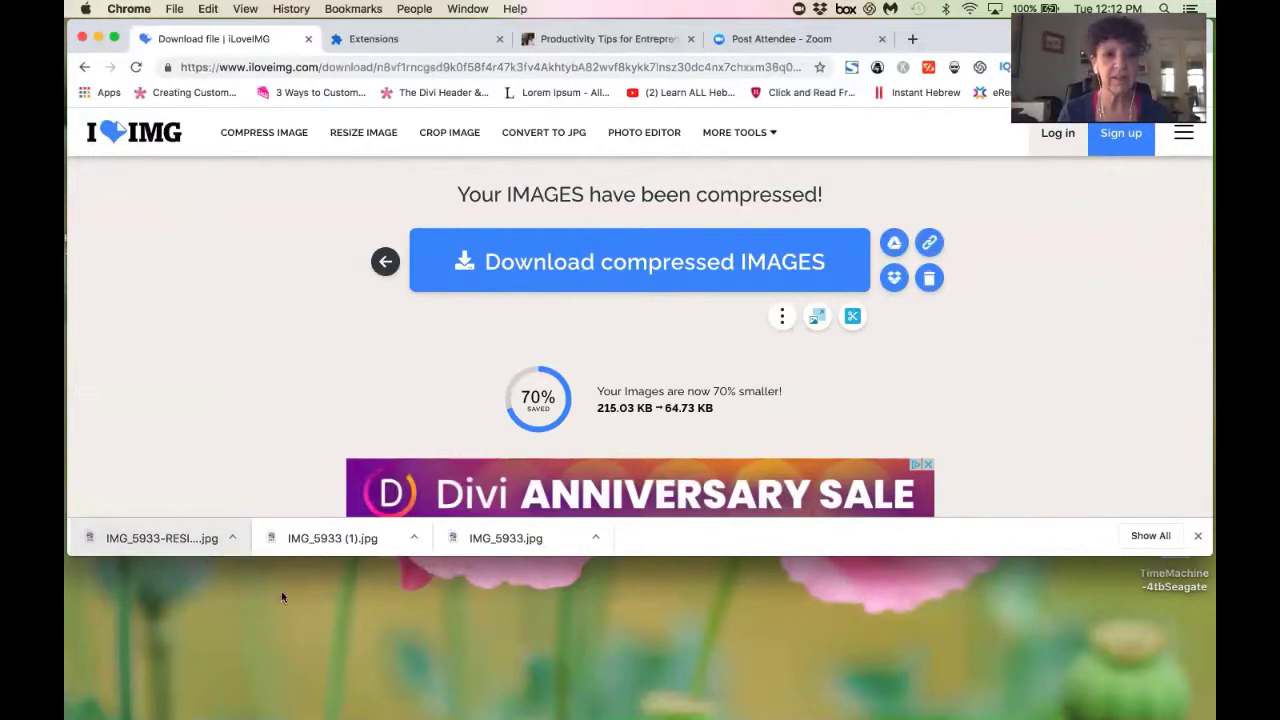
# Drag the compressed download onto the desktop and rename it IMG_5933-RESIZE+COMPRESS.jpg.
pyautogui.moveTo(281, 597); pyautogui.dragTo(363, 634)
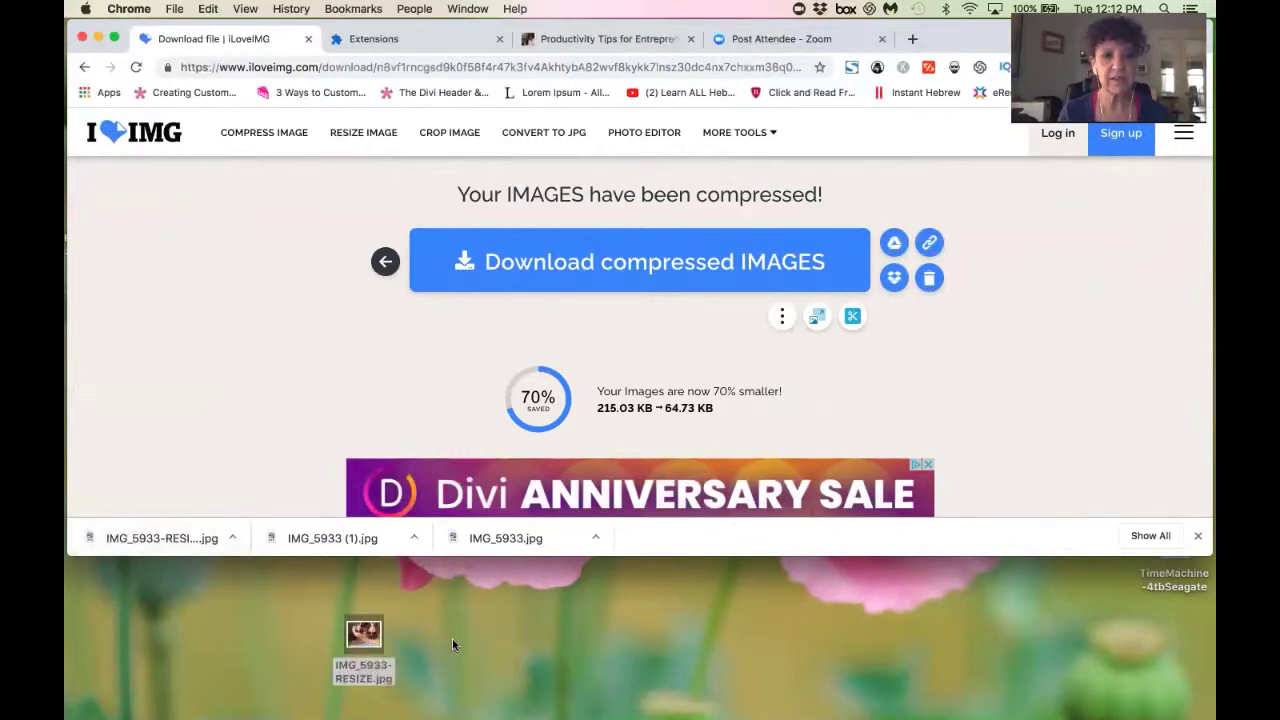
pyautogui.click(368, 672)
pyautogui.click(368, 672)
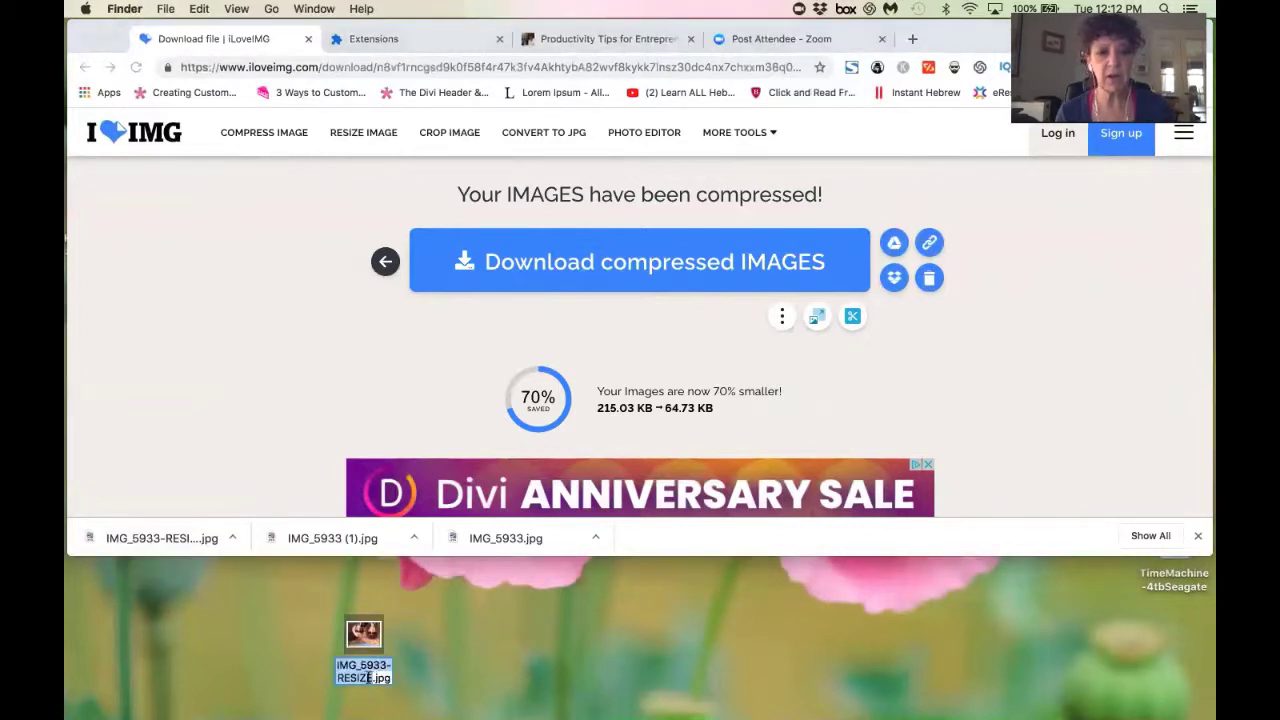
pyautogui.click(370, 676)
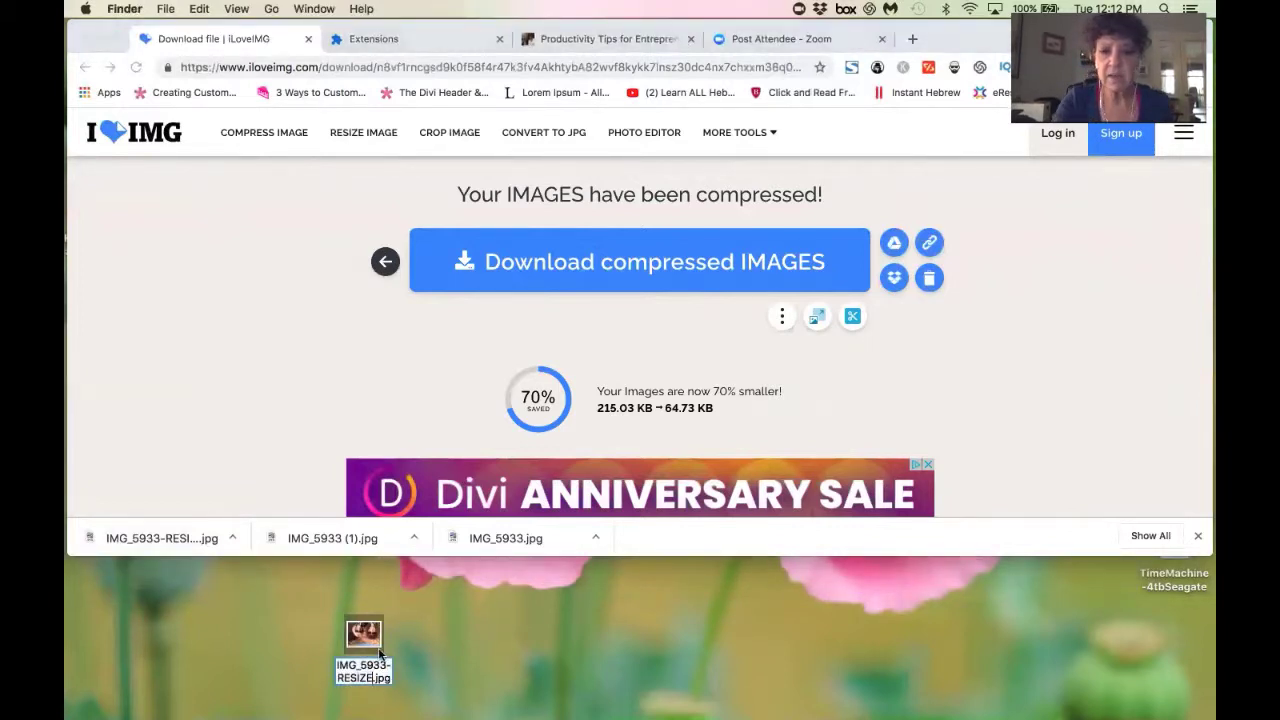
pyautogui.write('-RESIZE+C')
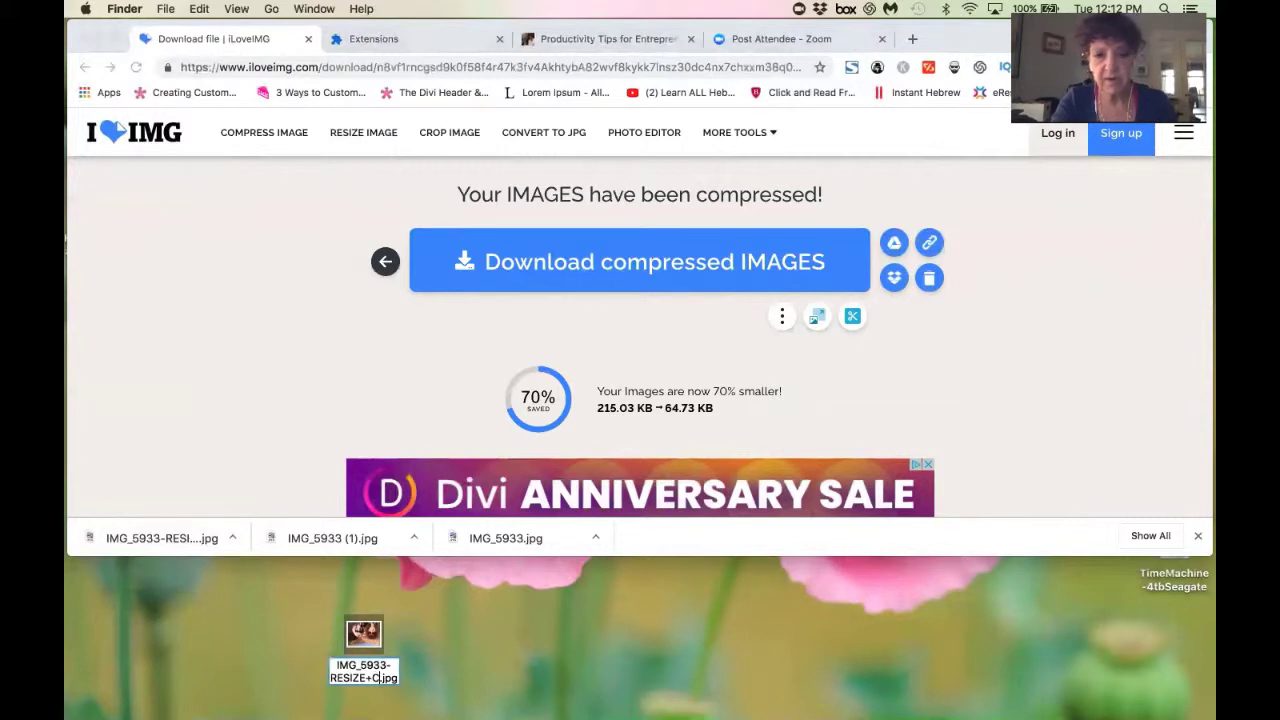
pyautogui.write('OMP')
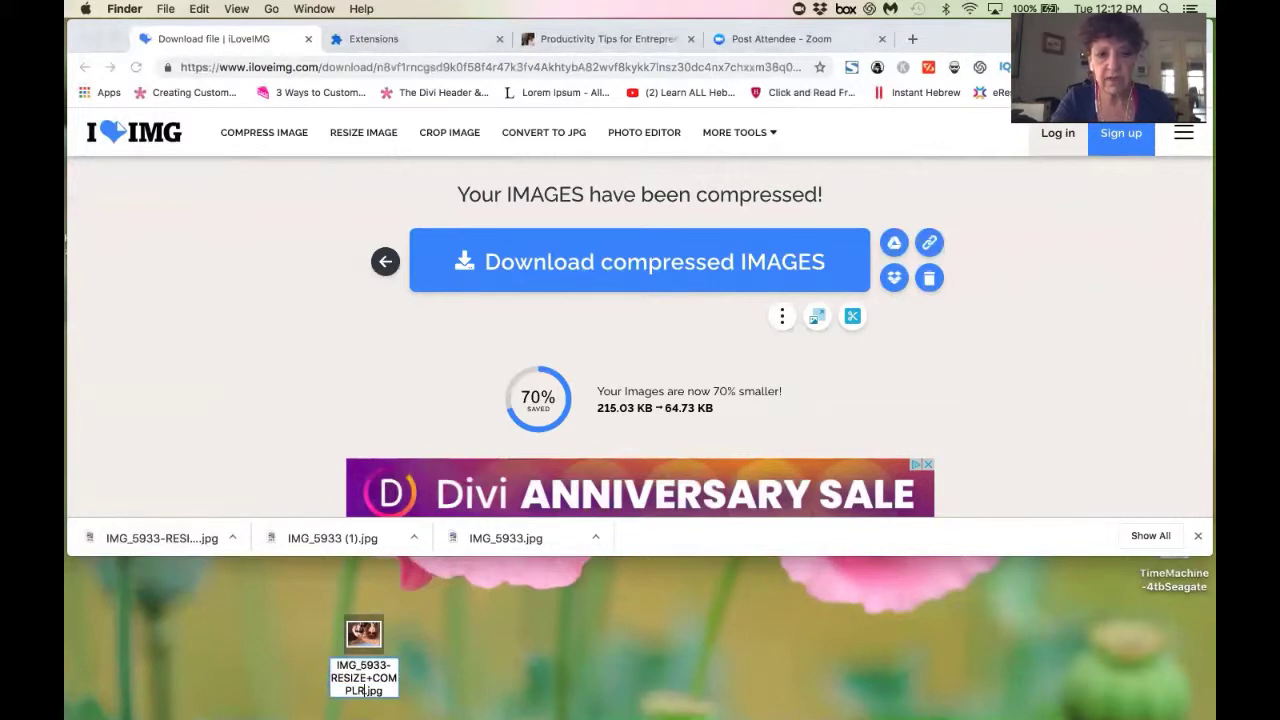
pyautogui.write('RESS')
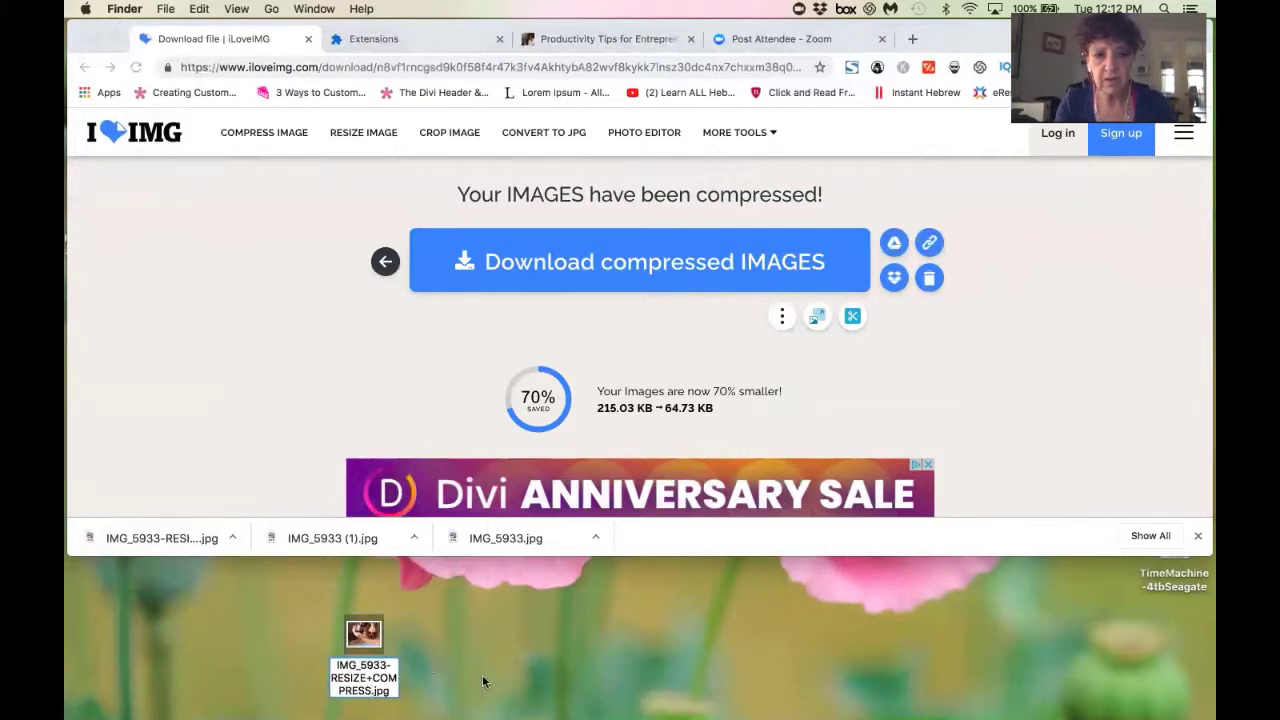
pyautogui.click(483, 682)
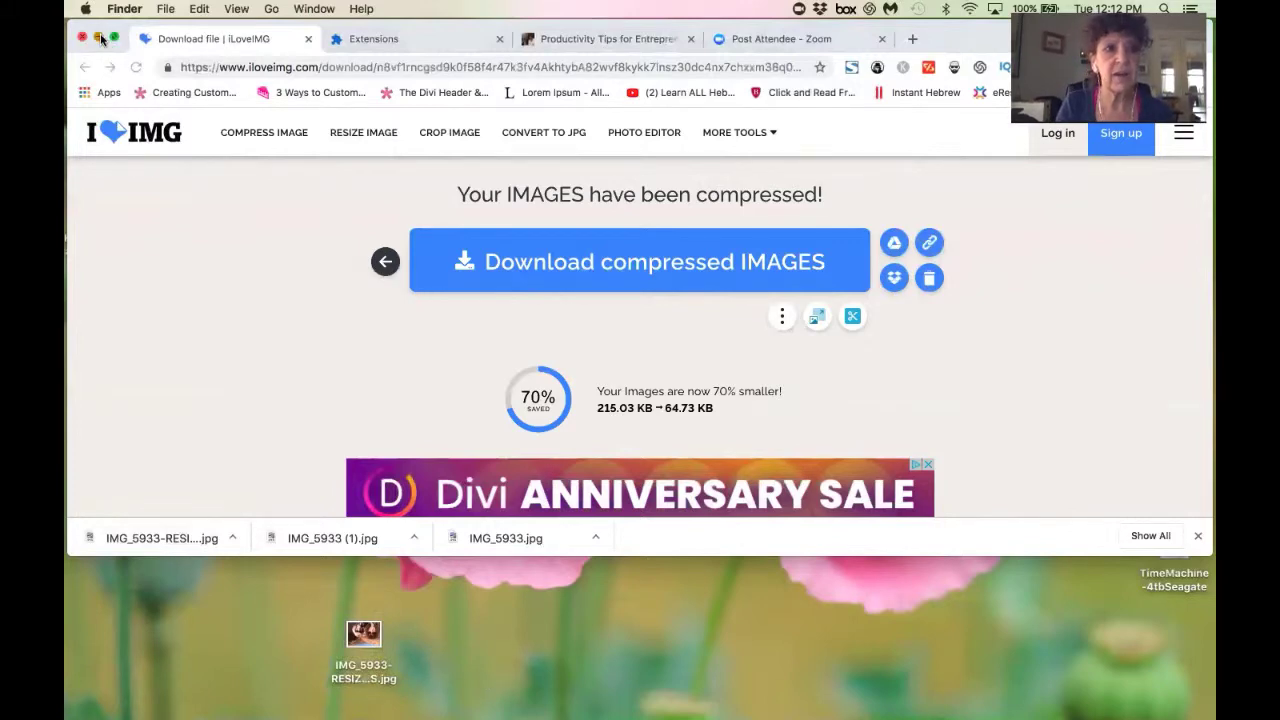
pyautogui.click(99, 38)
# Move IMG_5933-RESIZE+COMPRESS.jpg into Fall Trip, rotate it upright in Preview, then close Preview.
pyautogui.moveTo(368, 636); pyautogui.dragTo(737, 310)
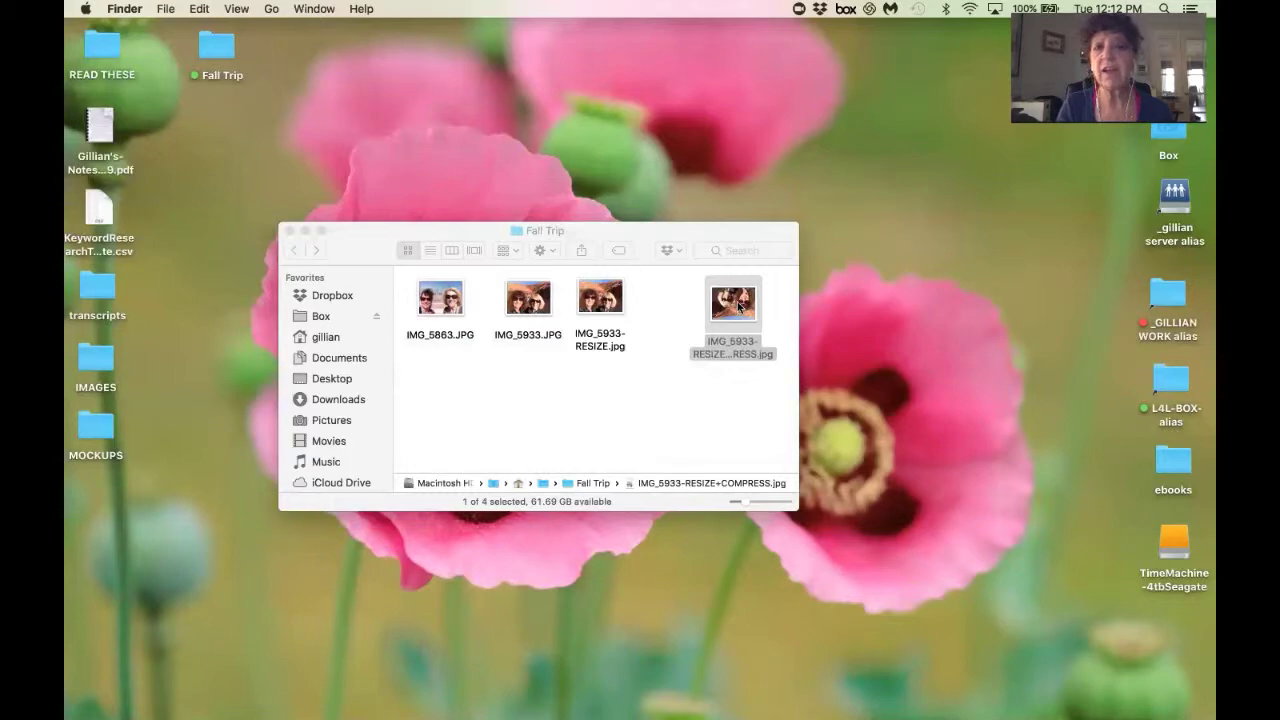
pyautogui.doubleClick(735, 305)
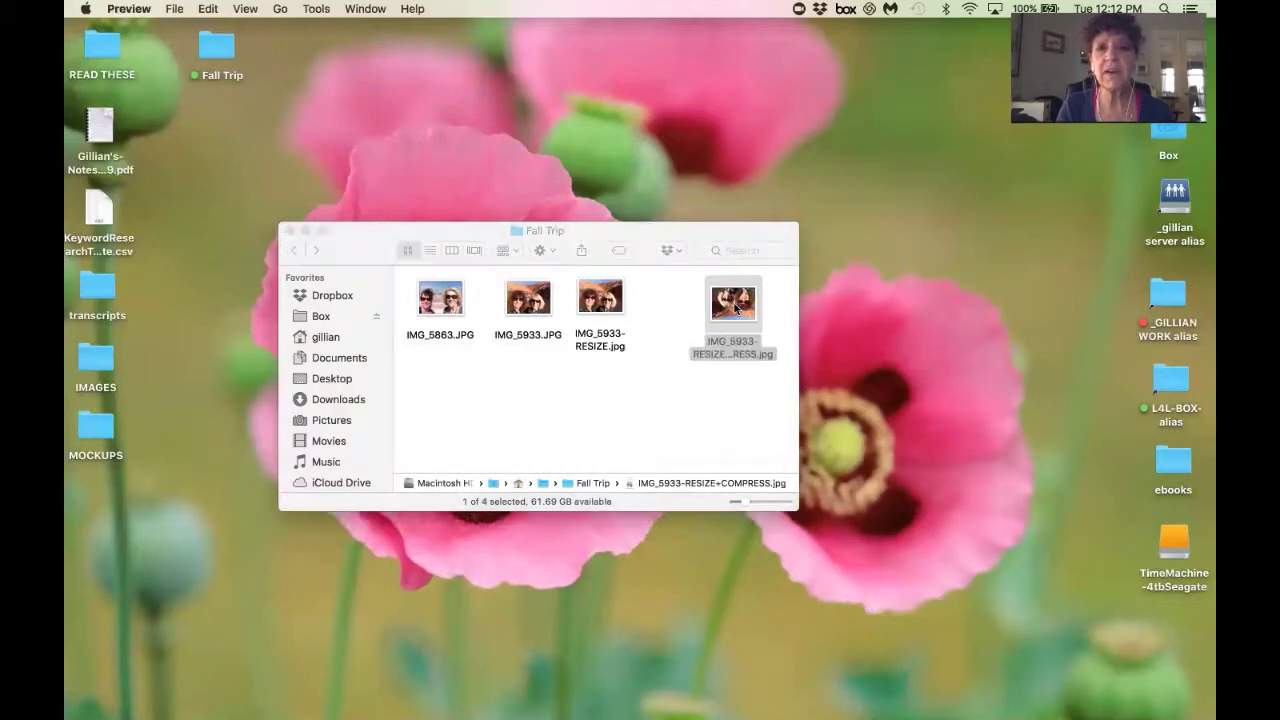
pyautogui.click(442, 93)
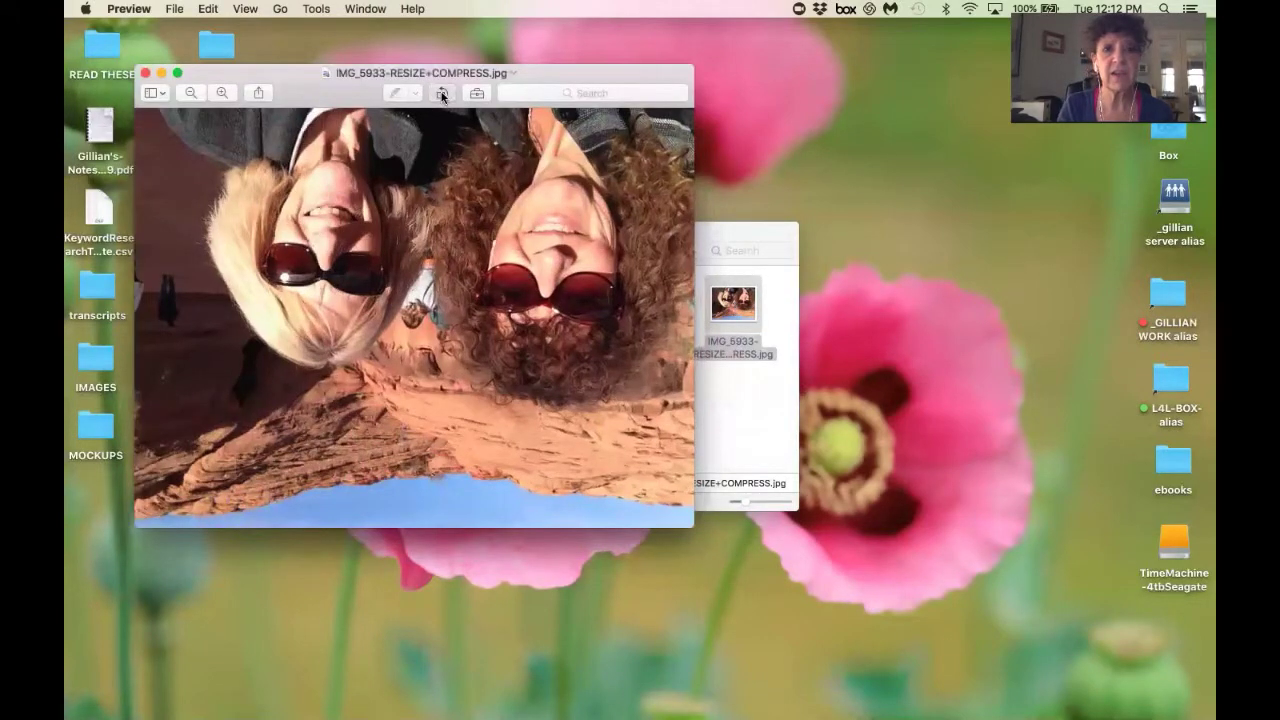
pyautogui.click(442, 93)
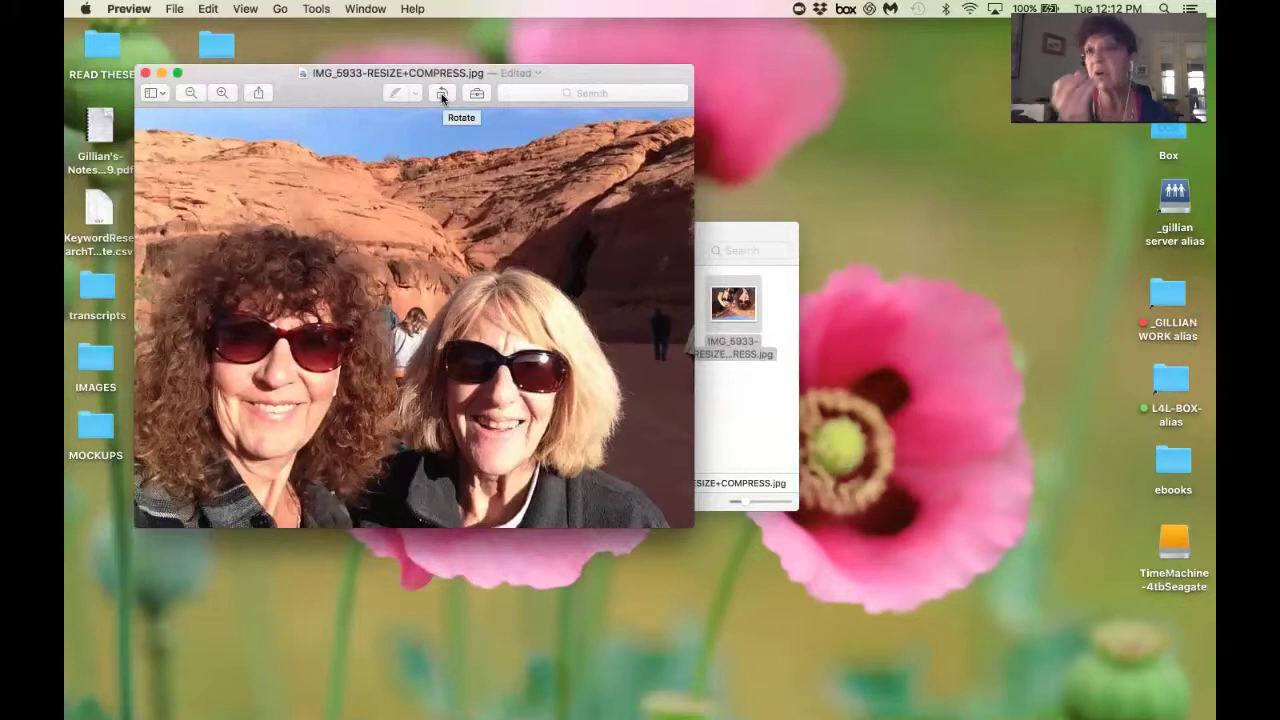
pyautogui.click(146, 74)
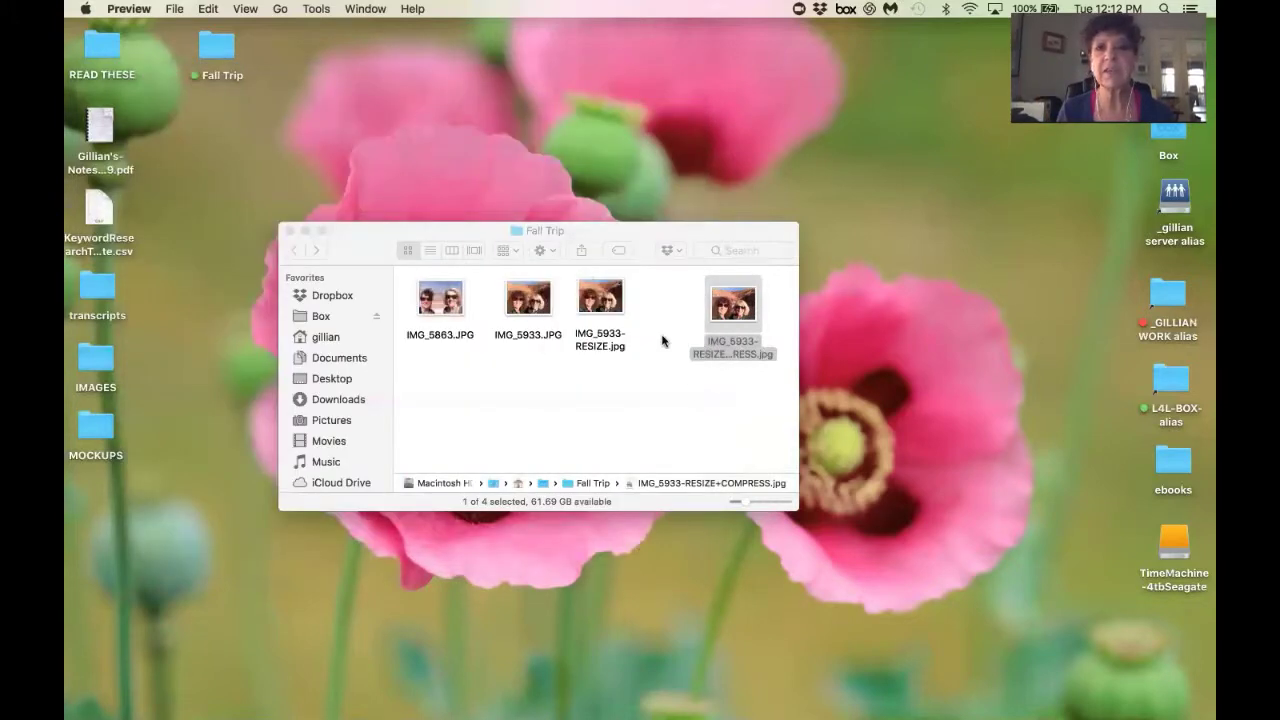
# Open Get Info for the compressed photo, confirming 700 × 525 and 71 KB.
pyautogui.click(680, 429)
pyautogui.moveTo(736, 305); pyautogui.dragTo(683, 303)
pyautogui.rightClick(683, 303)
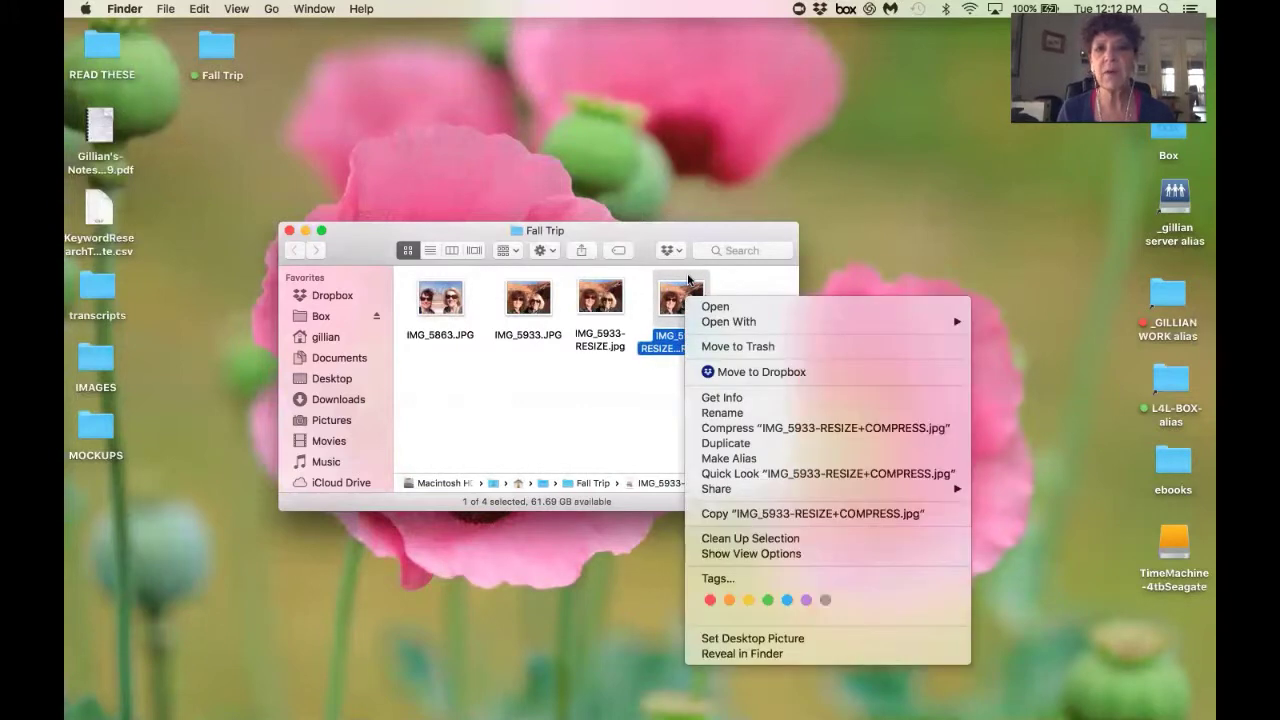
pyautogui.click(735, 400)
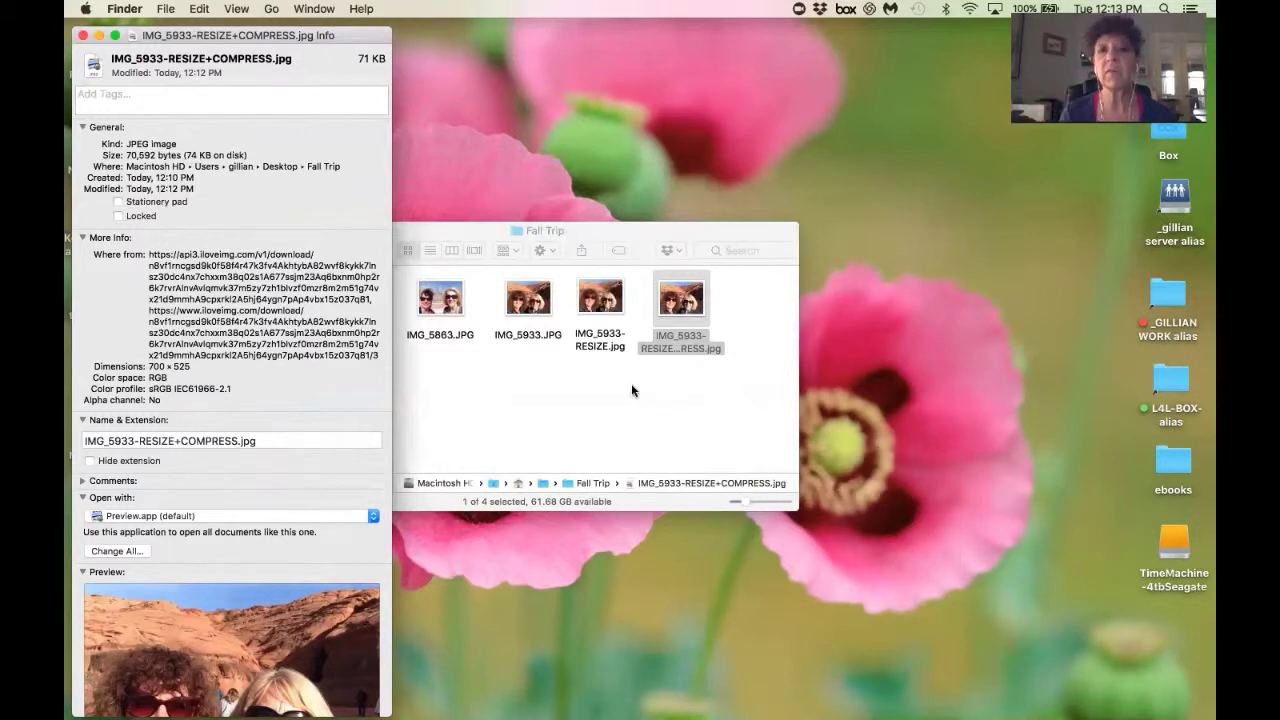
# Put the compressed photo's file name into edit mode in Fall Trip.
pyautogui.click(674, 348)
pyautogui.click(686, 352)
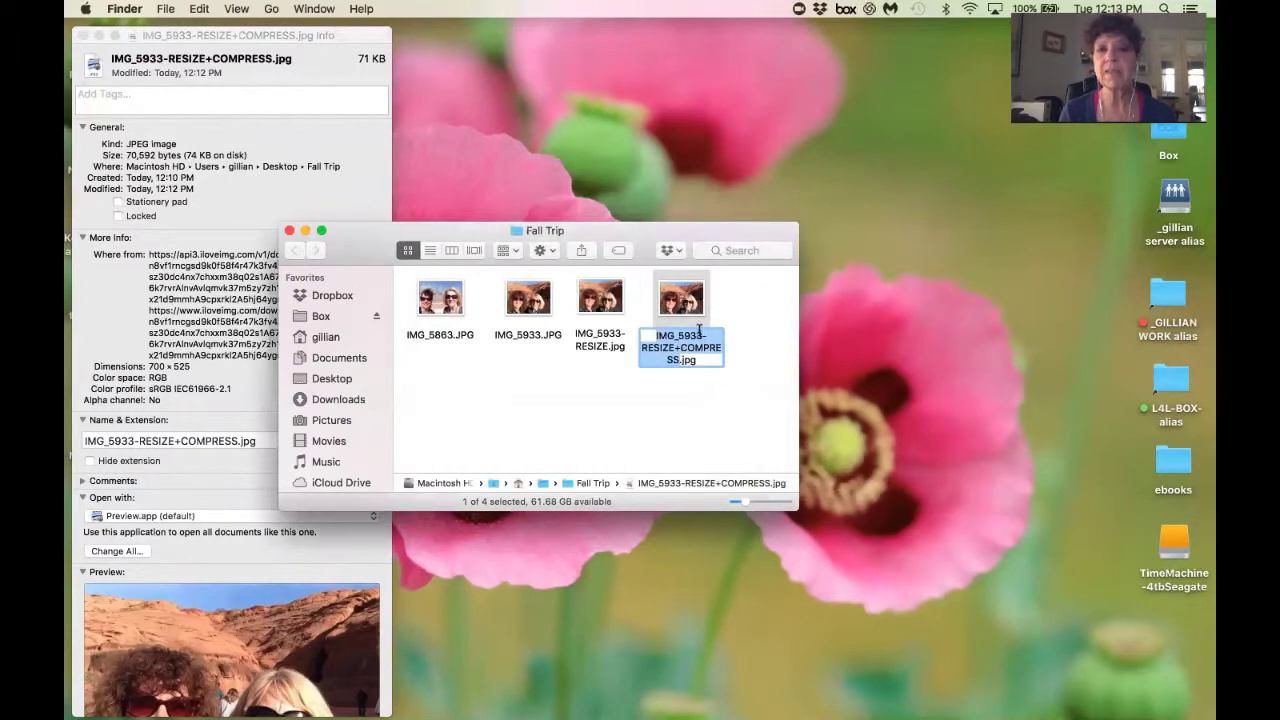
pyautogui.click(678, 360)
# Replace the file name with AntelopeCanyon-Launch4Life.jpg.
pyautogui.tripleClick(643, 340)
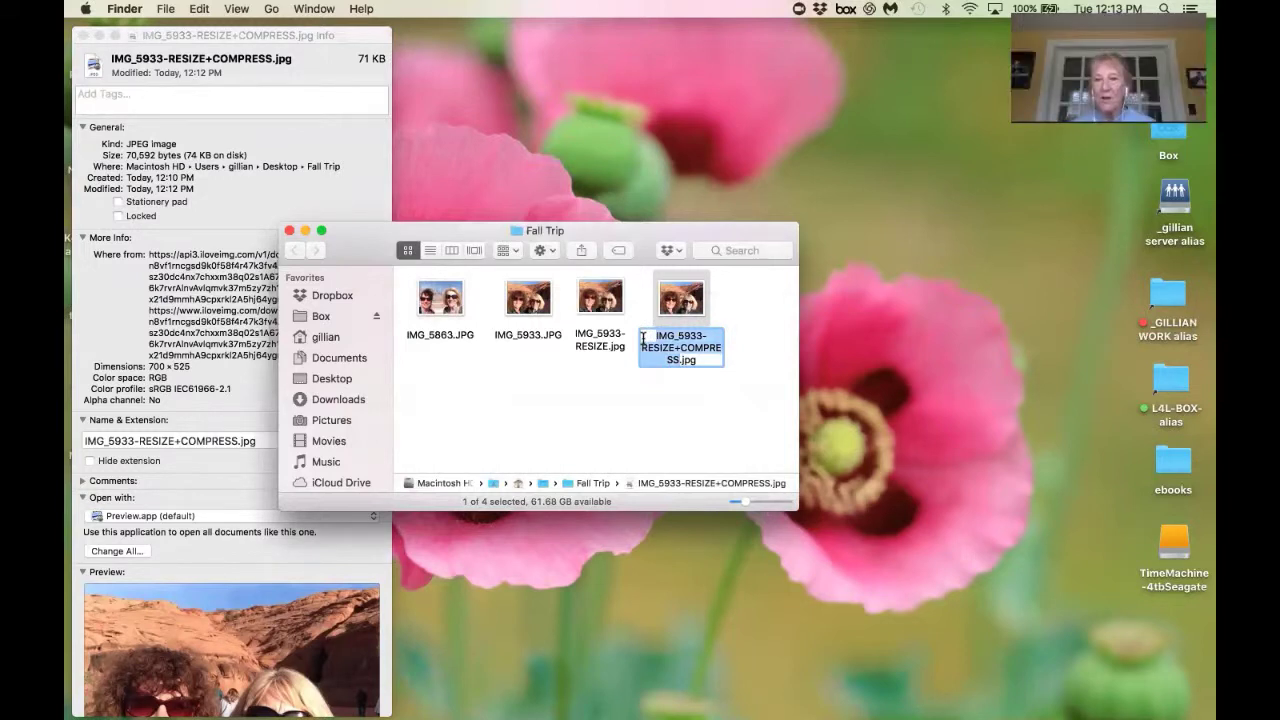
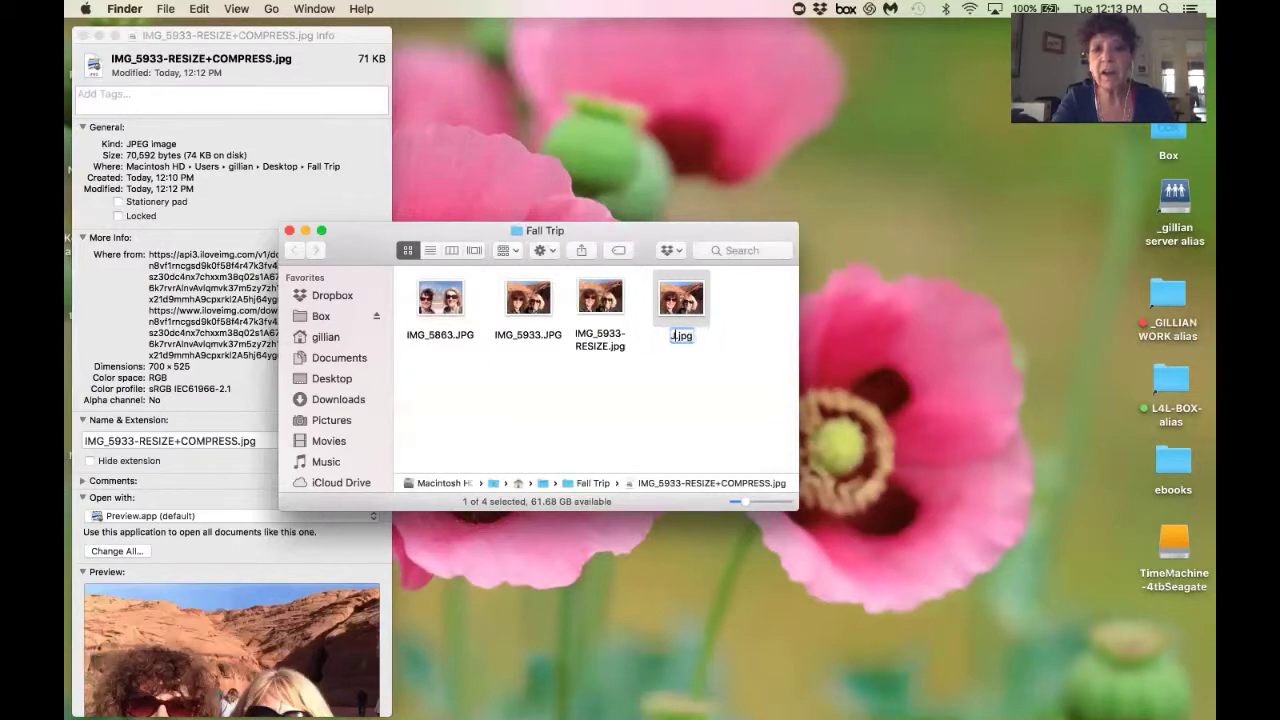
pyautogui.write('An')
pyautogui.write('telop')
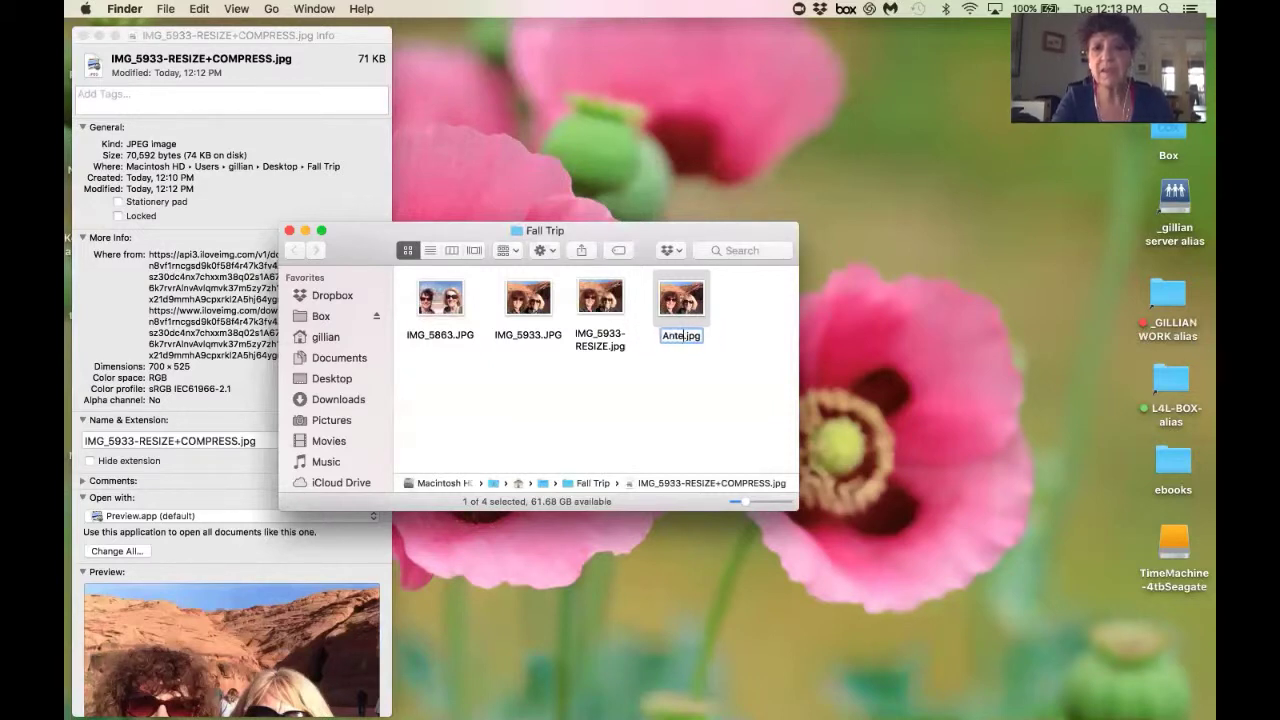
pyautogui.write('e')
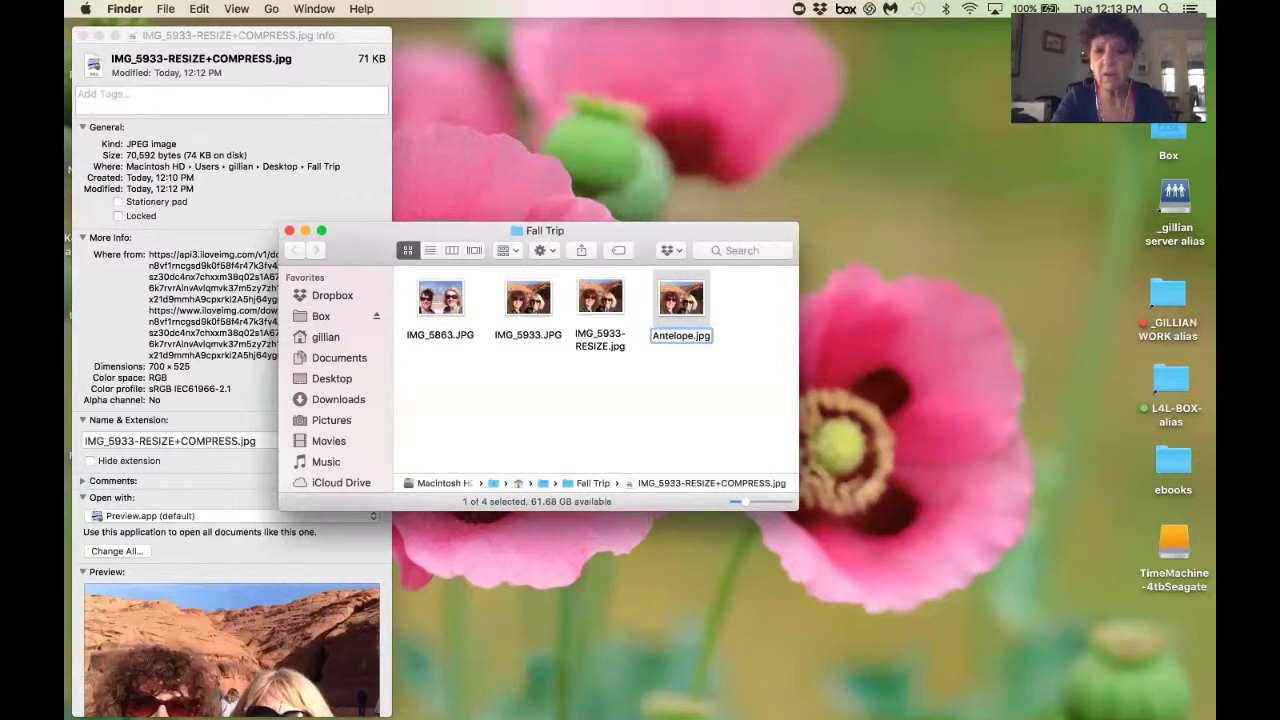
pyautogui.write('Canyo')
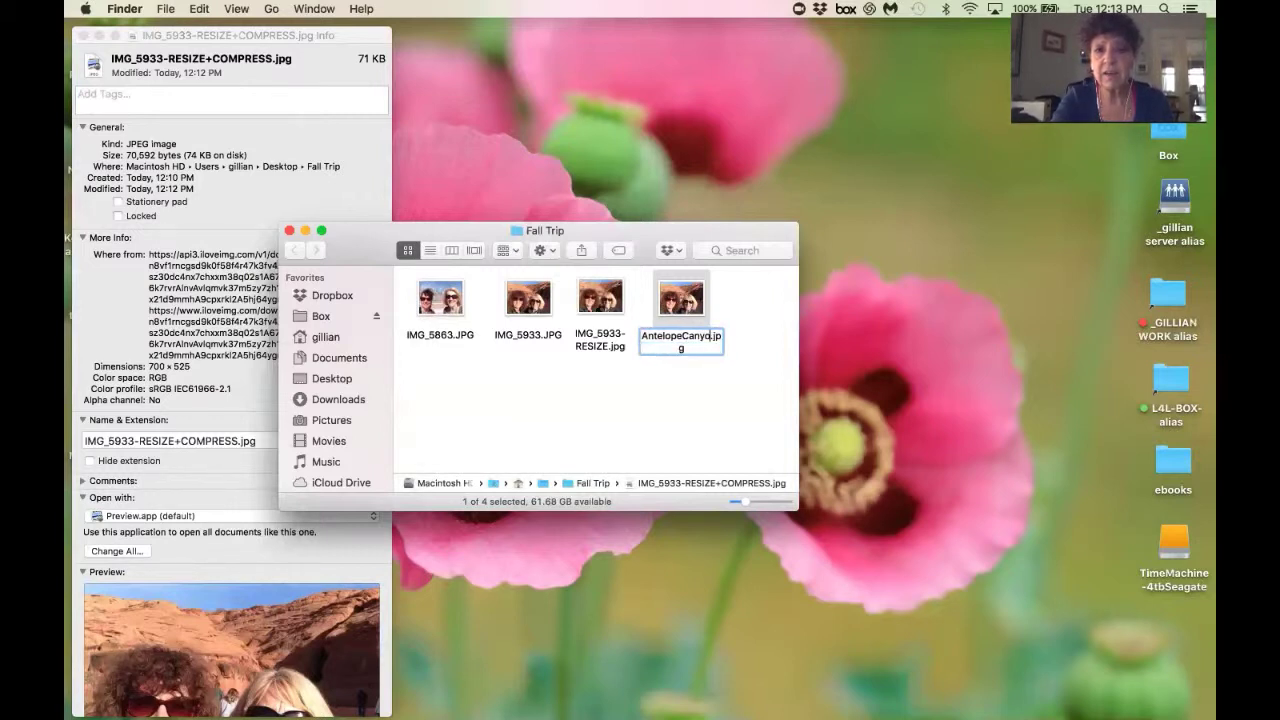
pyautogui.write('n-L')
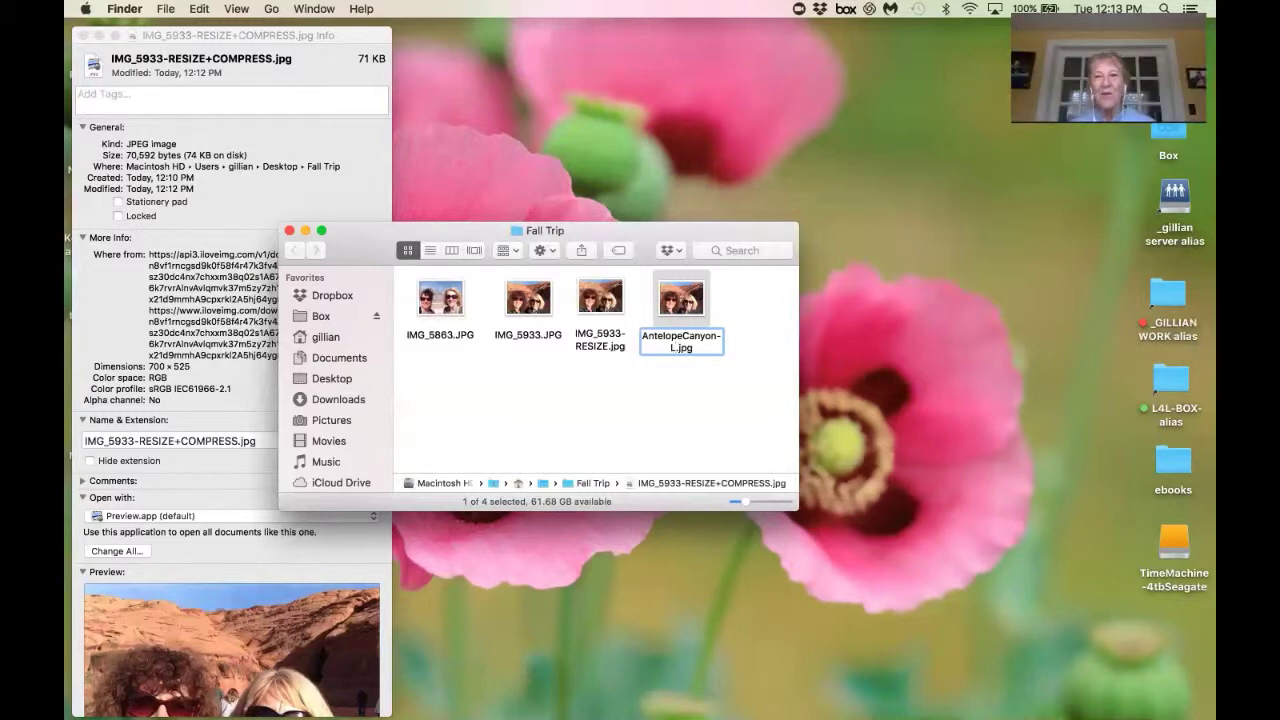
pyautogui.write('aund')
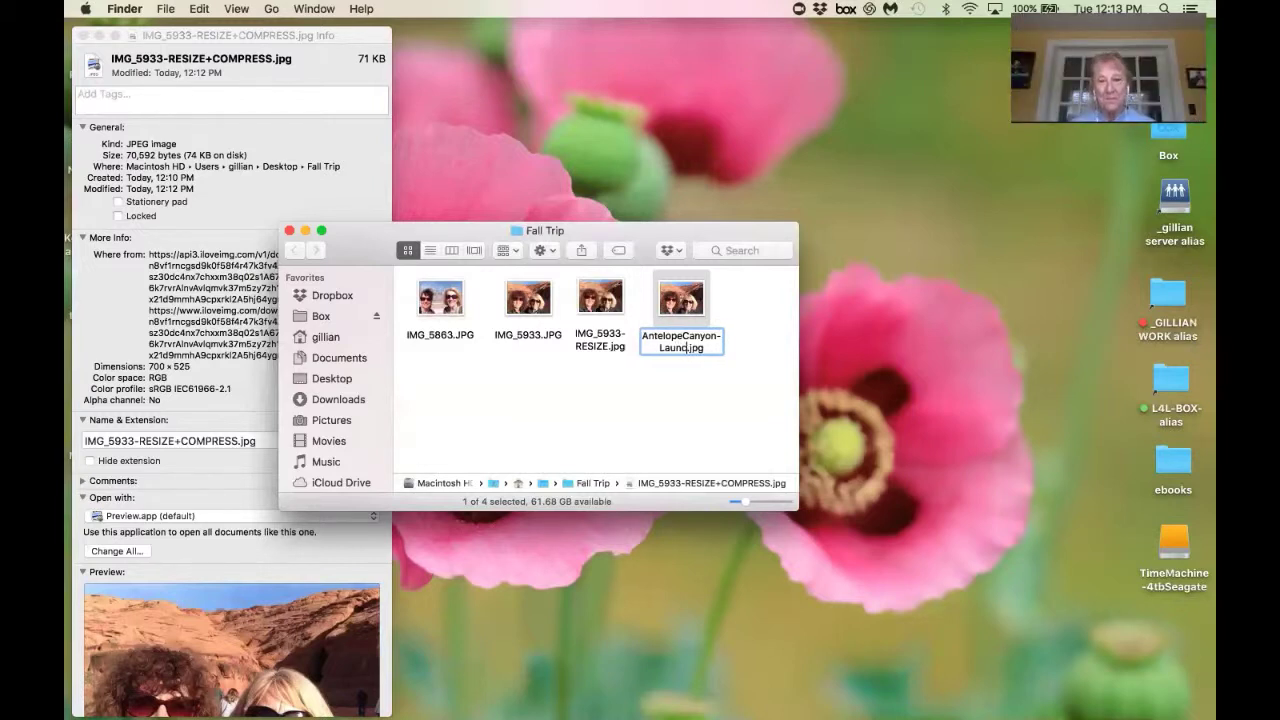
pyautogui.write('h4Life')
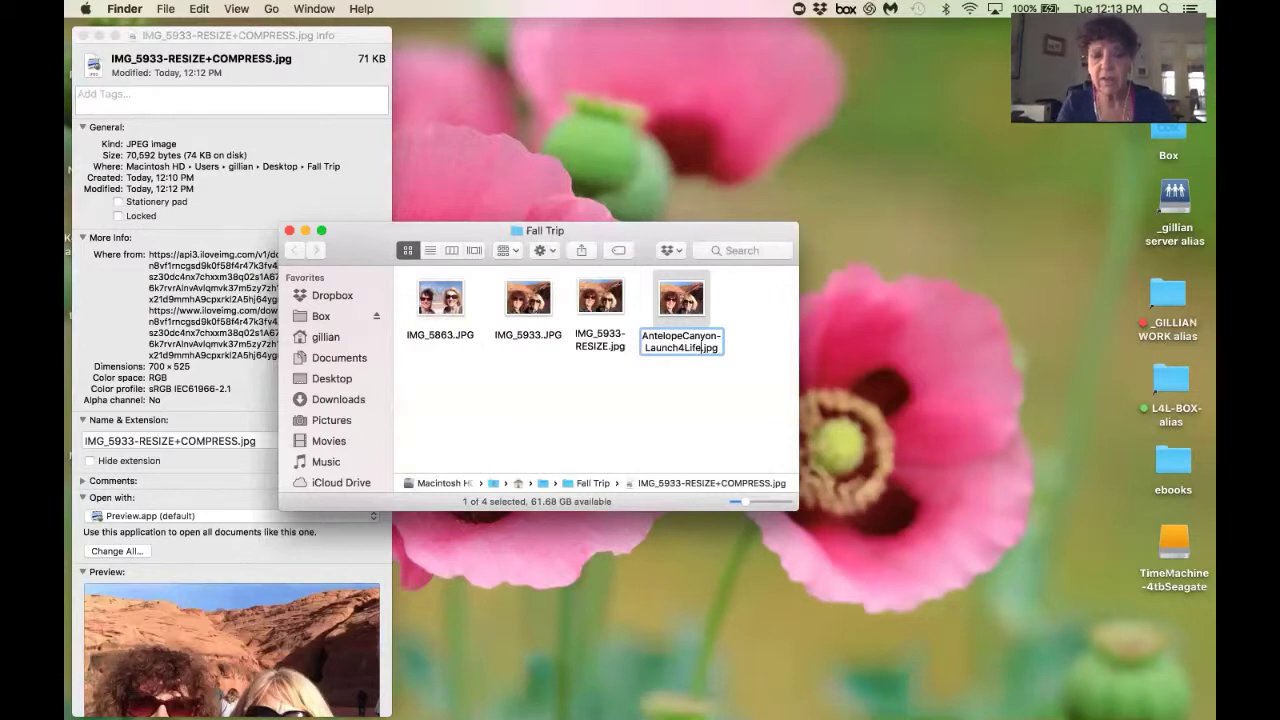
pyautogui.click(703, 401)
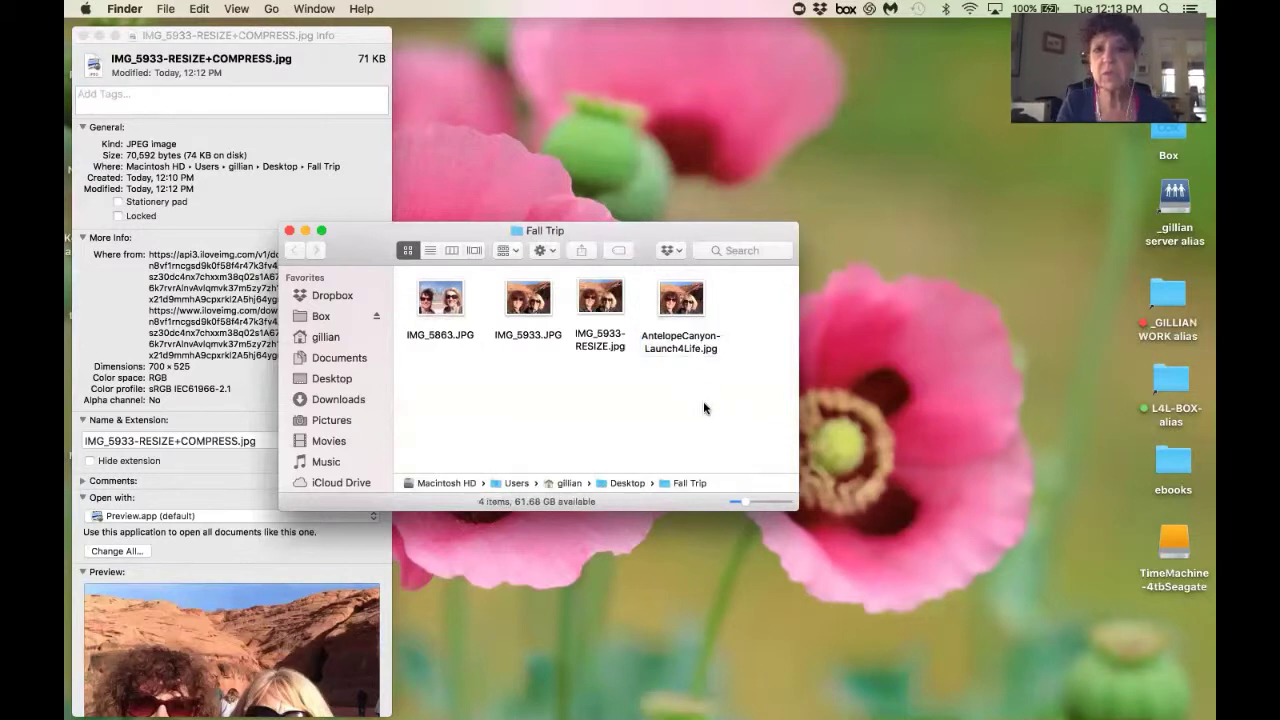
# Correct the name to lowercase with hyphens: antelope-canyon-Launch4Life.jpg.
pyautogui.click(717, 341)
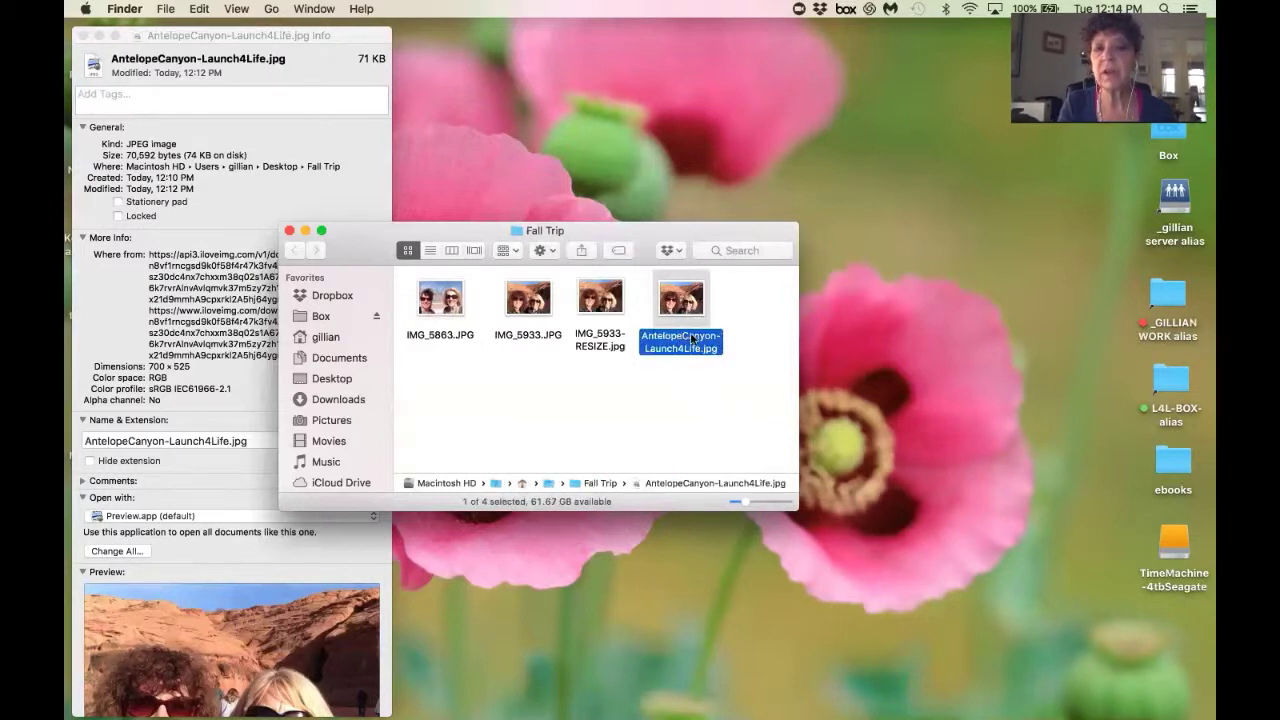
pyautogui.click(692, 339)
pyautogui.click(688, 337)
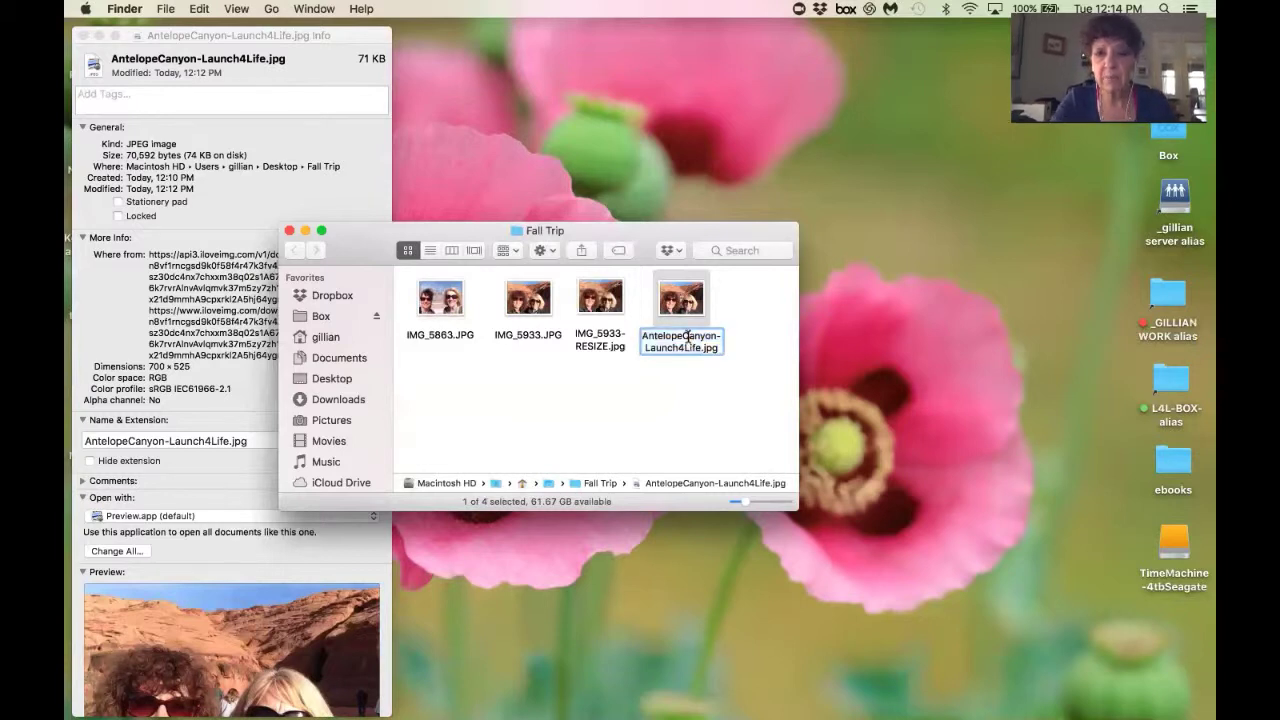
pyautogui.press('BackSpace')
pyautogui.write('c')
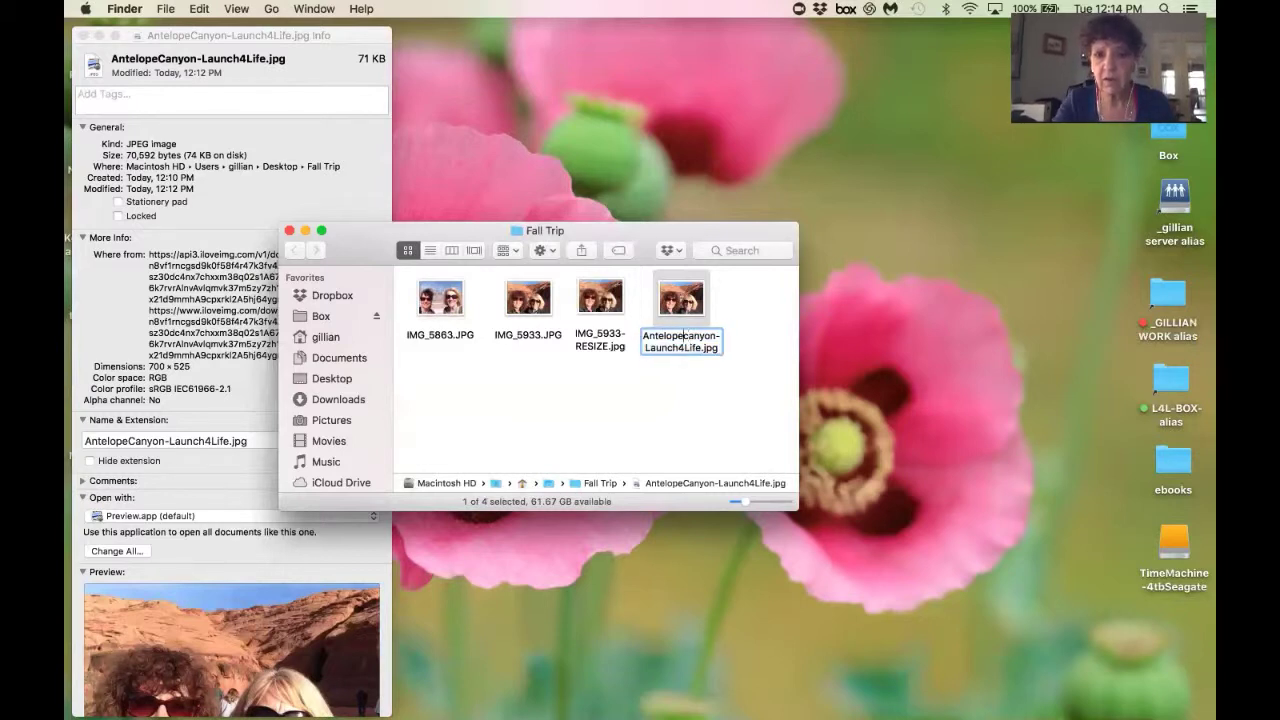
pyautogui.press('Left')
pyautogui.write('-')
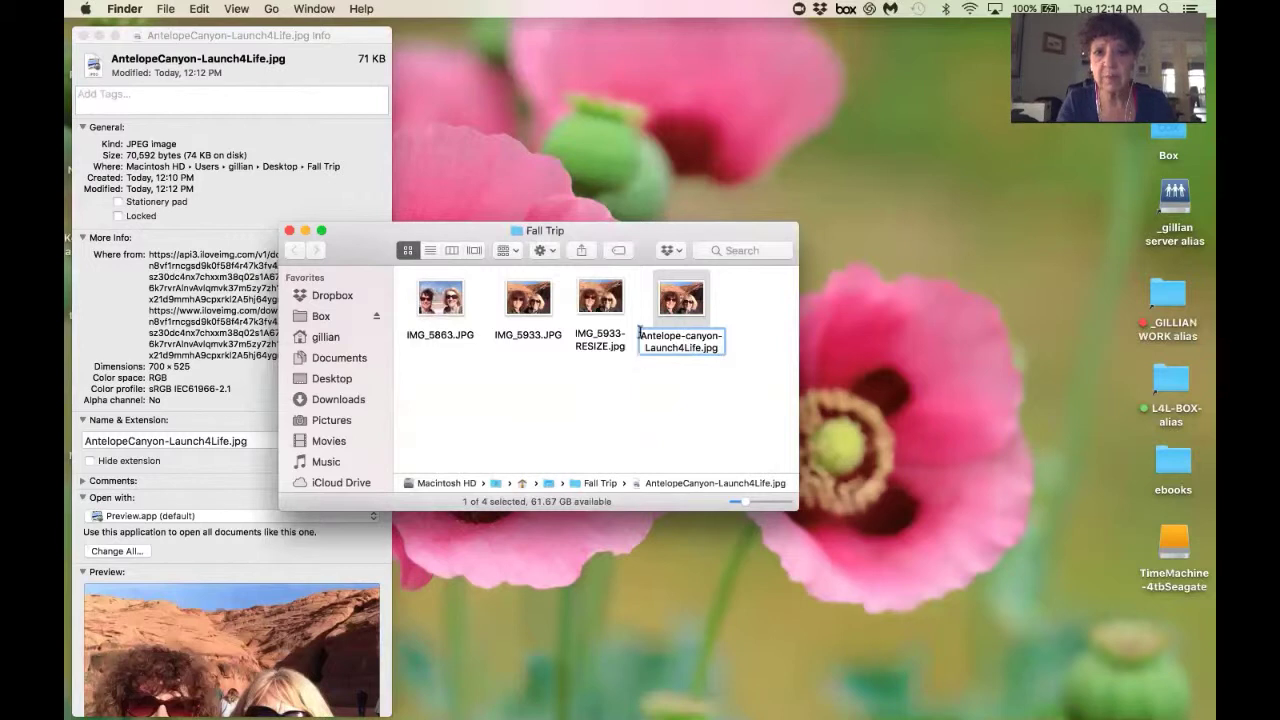
pyautogui.click(647, 335)
pyautogui.press('BackSpace')
pyautogui.write('a')
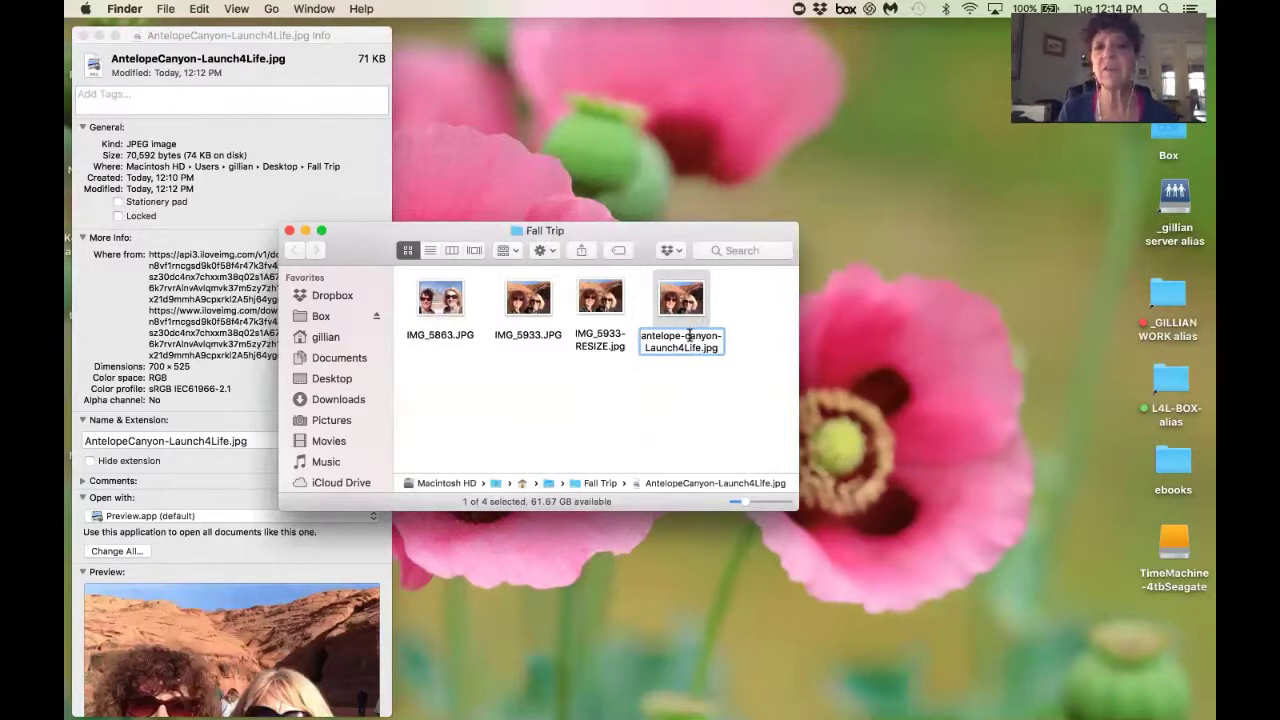
pyautogui.click(716, 446)
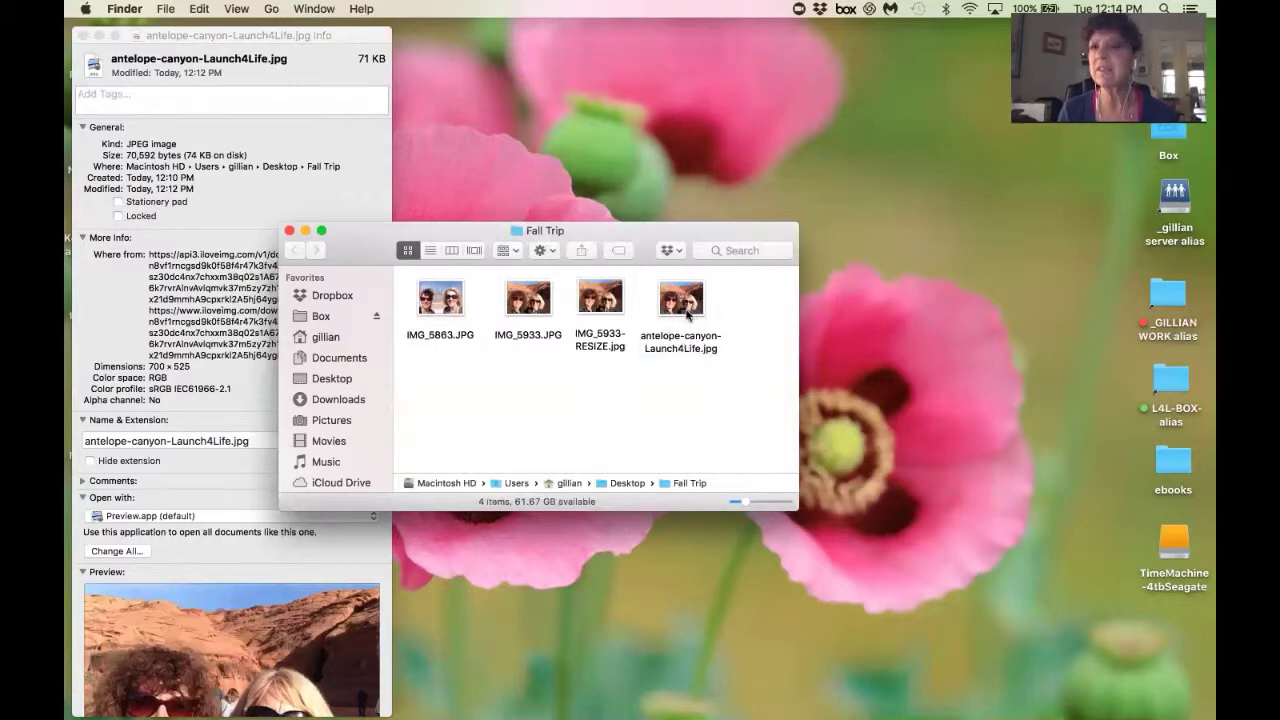
# Move Fall Trip right and compare antelope-canyon-Launch4Life.jpg with IMG_5933-RESIZE.jpg by selecting each.
pyautogui.moveTo(710, 232); pyautogui.dragTo(872, 210)
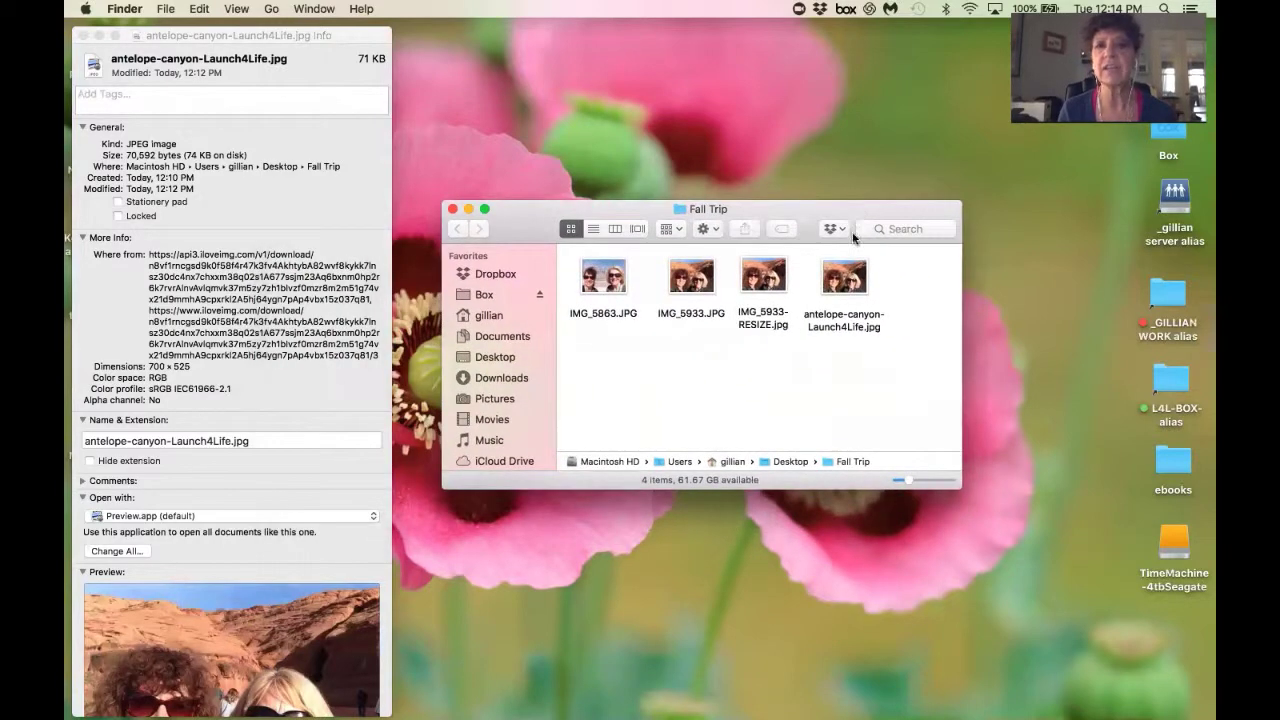
pyautogui.click(840, 324)
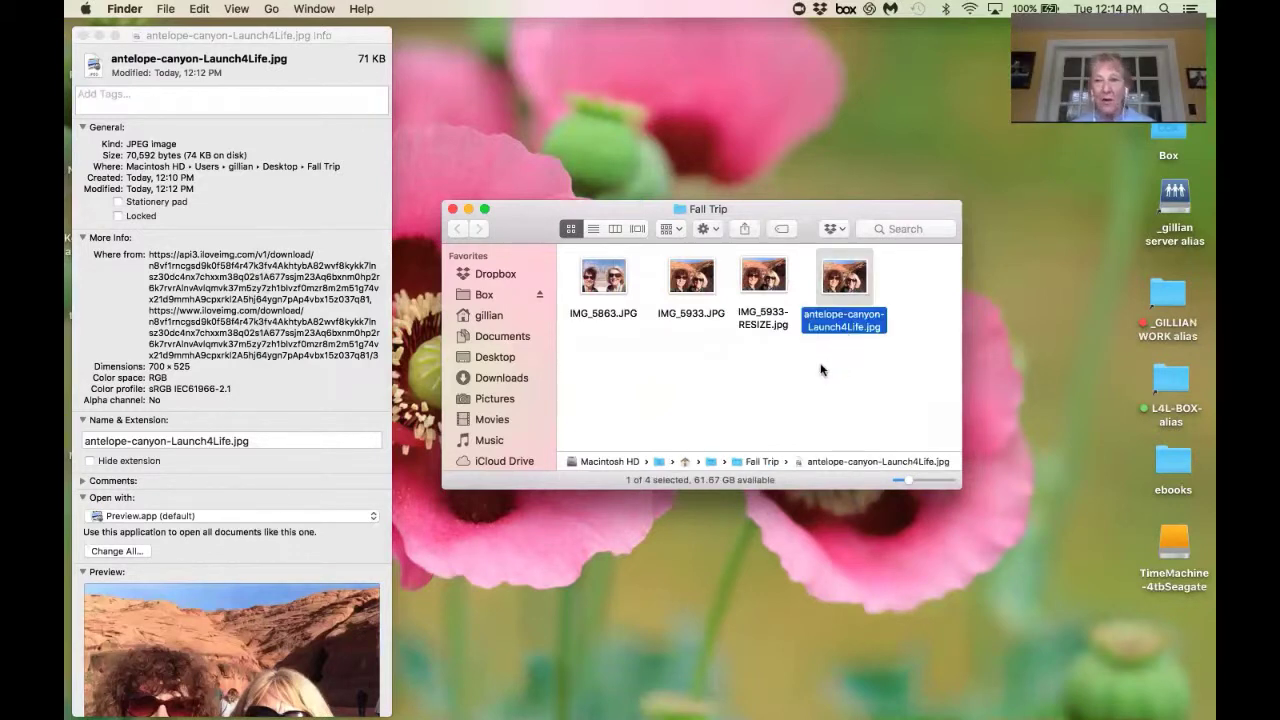
pyautogui.click(756, 325)
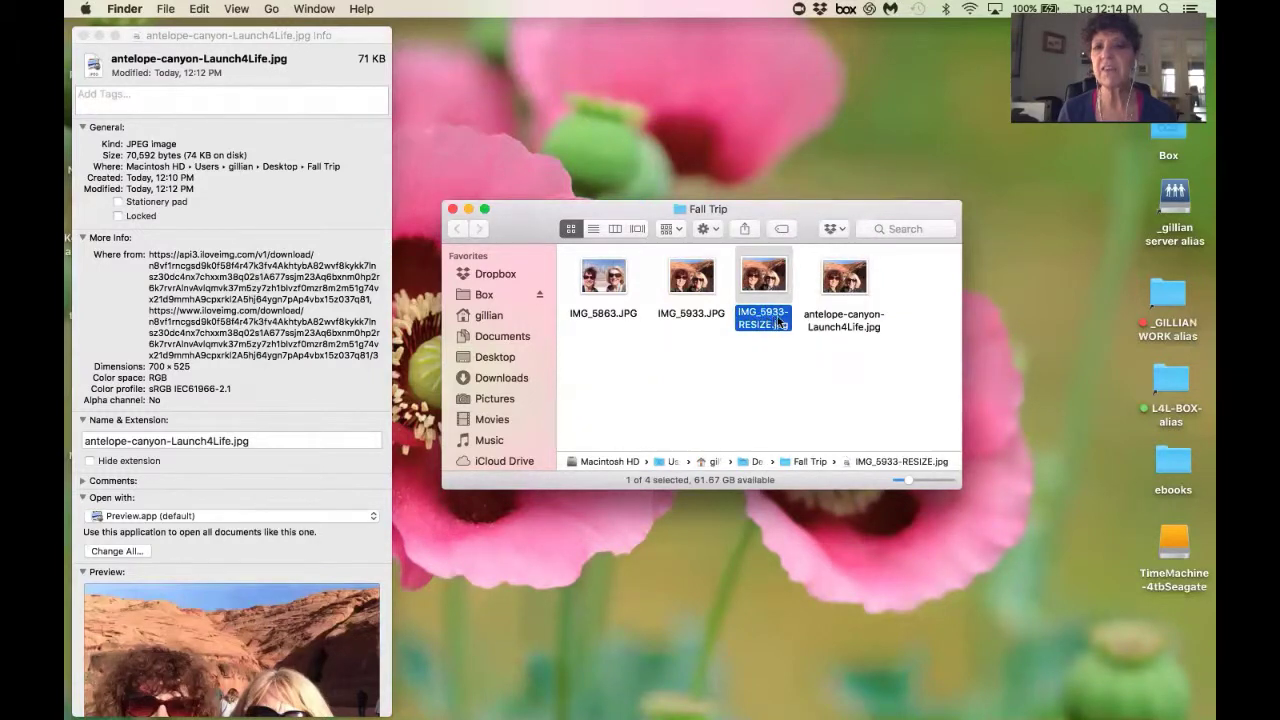
pyautogui.click(759, 381)
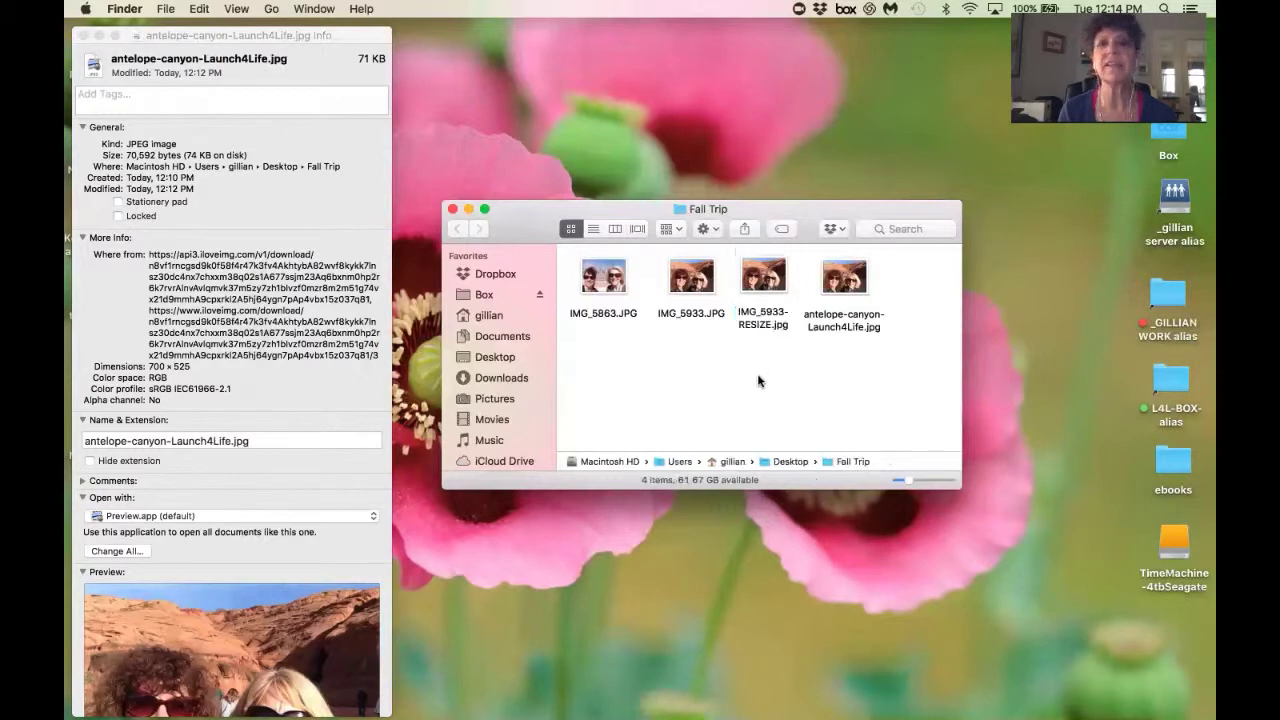
pyautogui.click(767, 325)
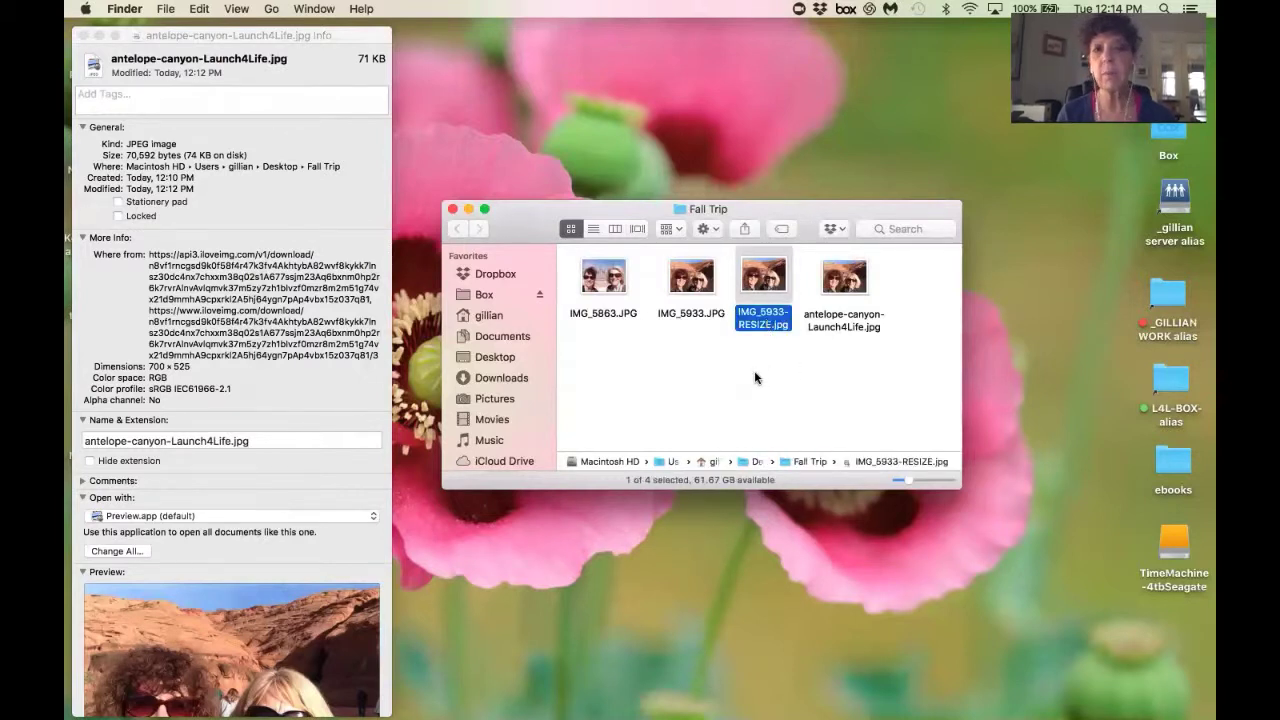
pyautogui.click(846, 284)
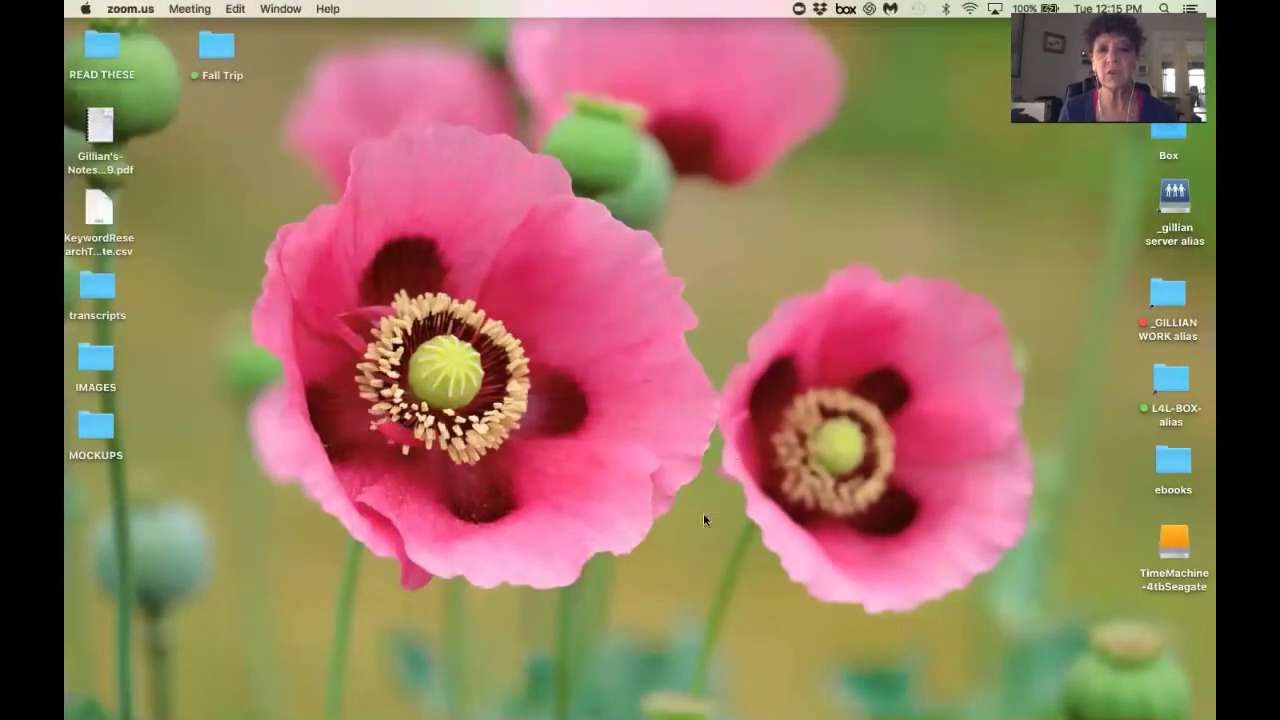
# Bring Chrome back, make its window taller, and switch to the Productivity Tips article tab.
pyautogui.click(826, 692)
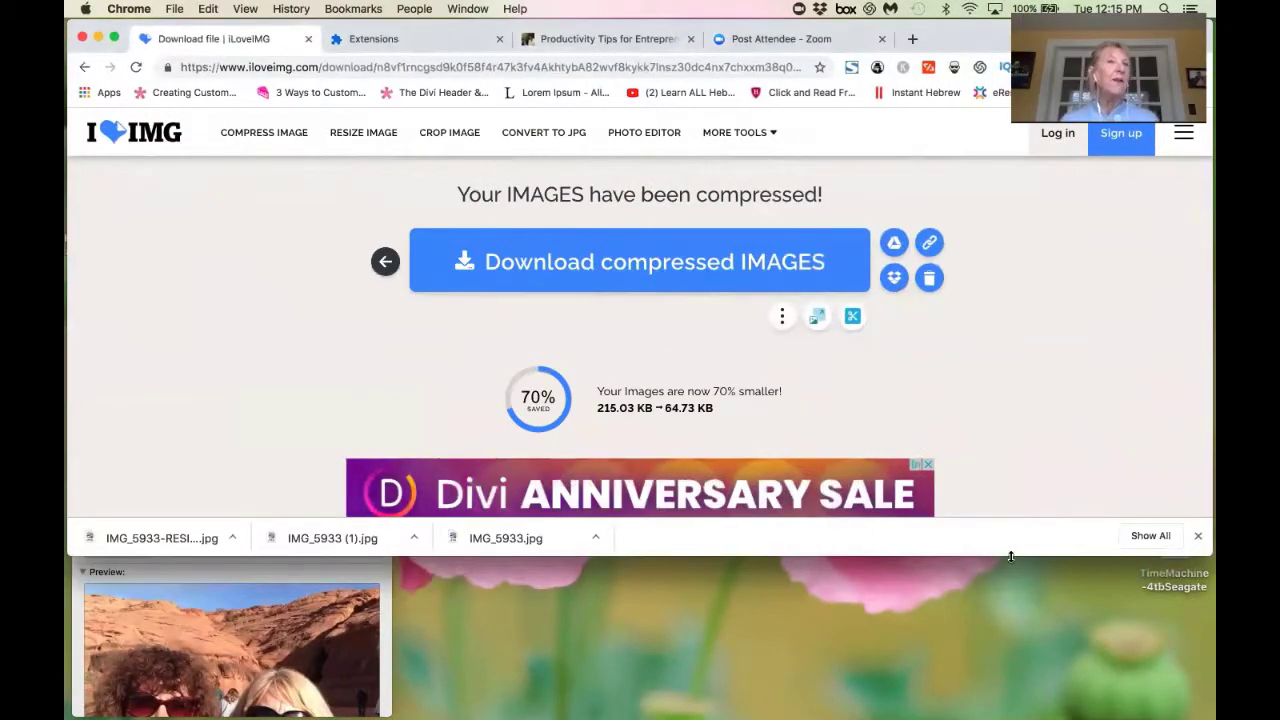
pyautogui.moveTo(1011, 557); pyautogui.dragTo(1010, 716)
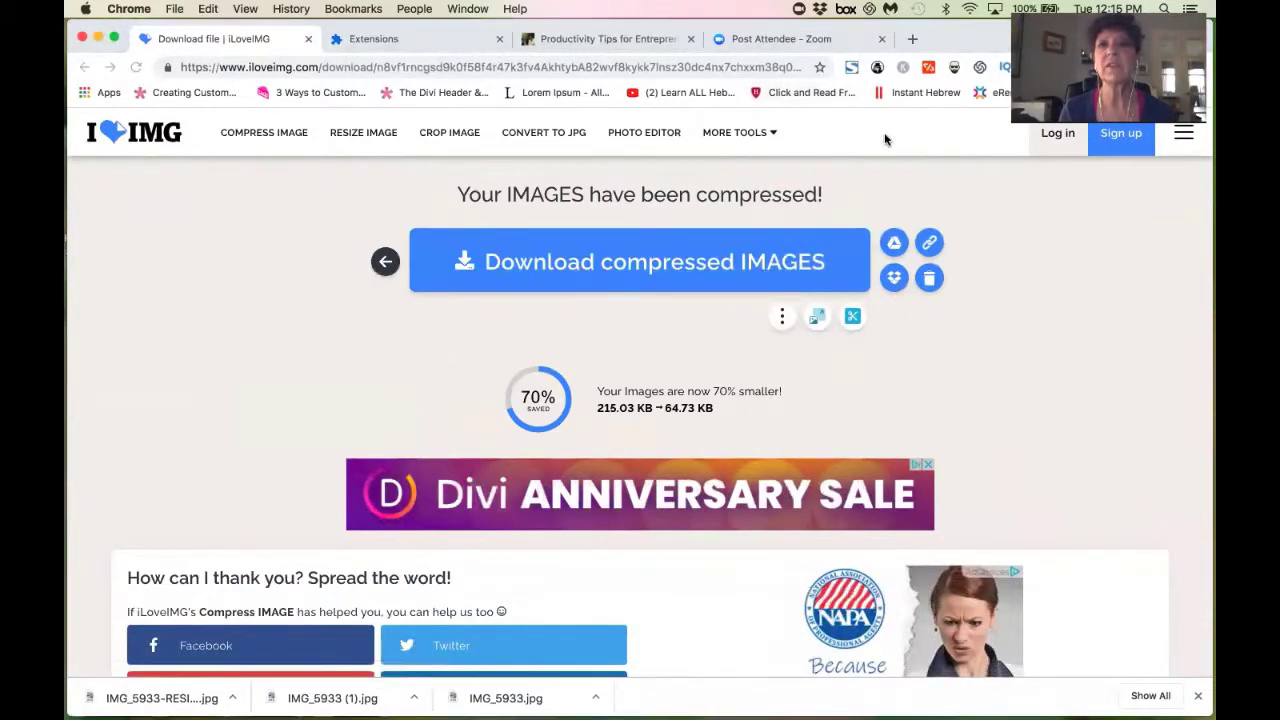
pyautogui.click(607, 39)
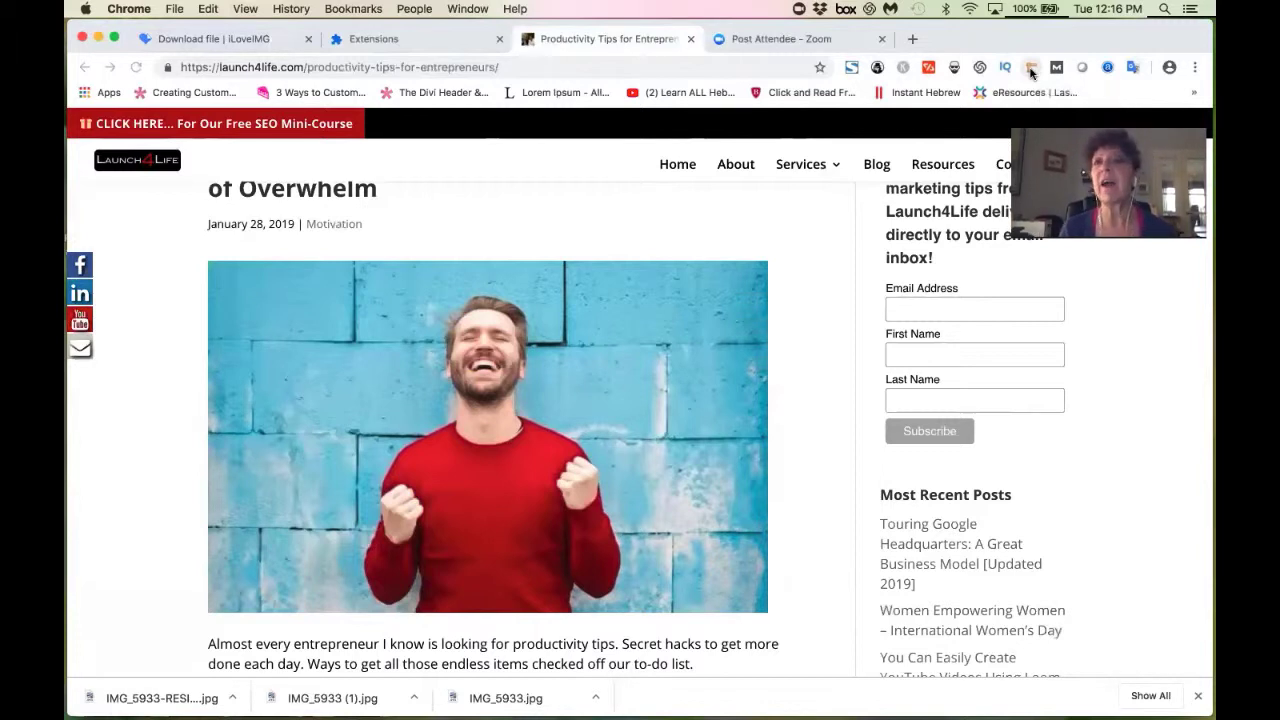
pyautogui.click(440, 42)
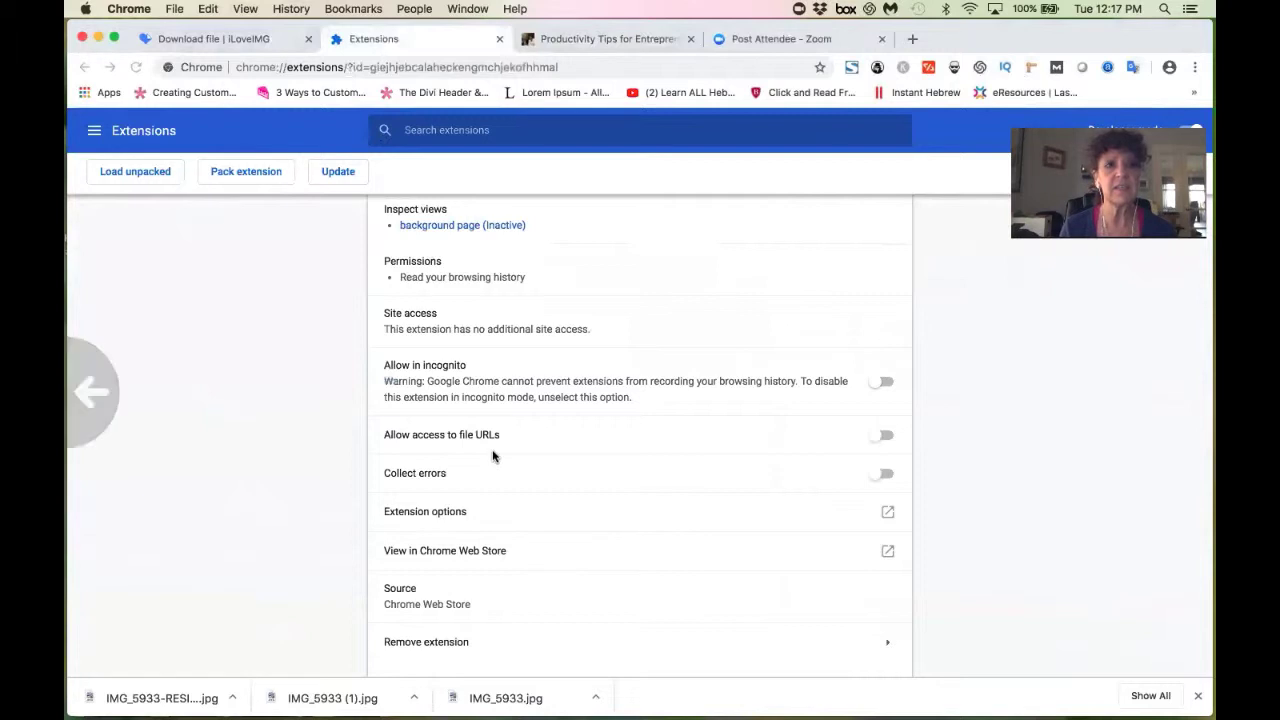
pyautogui.scroll(5, 491, 457)
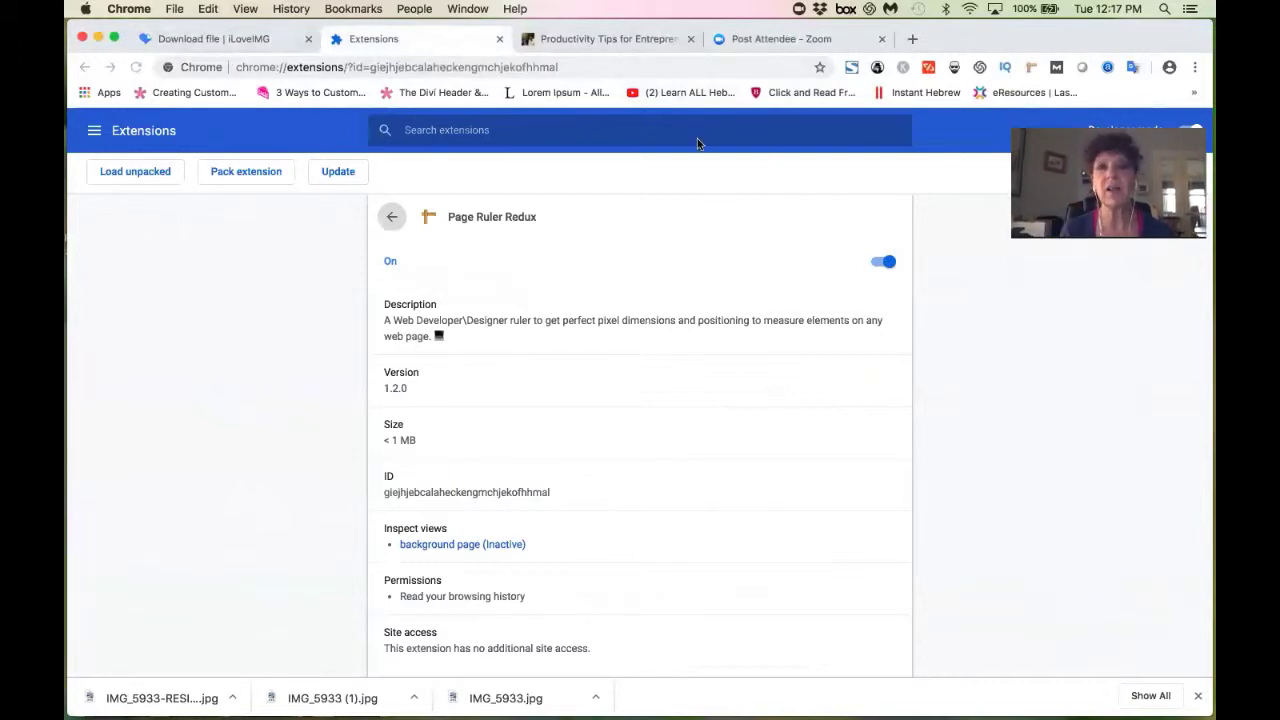
pyautogui.click(839, 42)
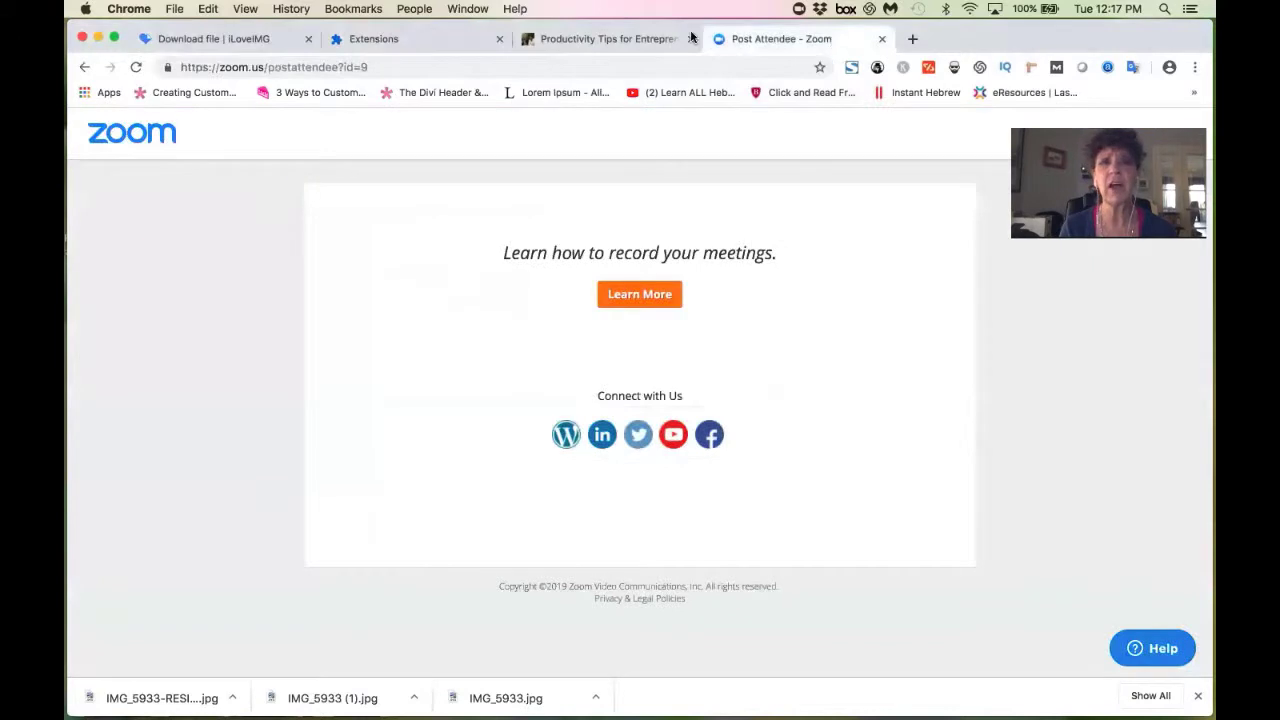
pyautogui.click(632, 40)
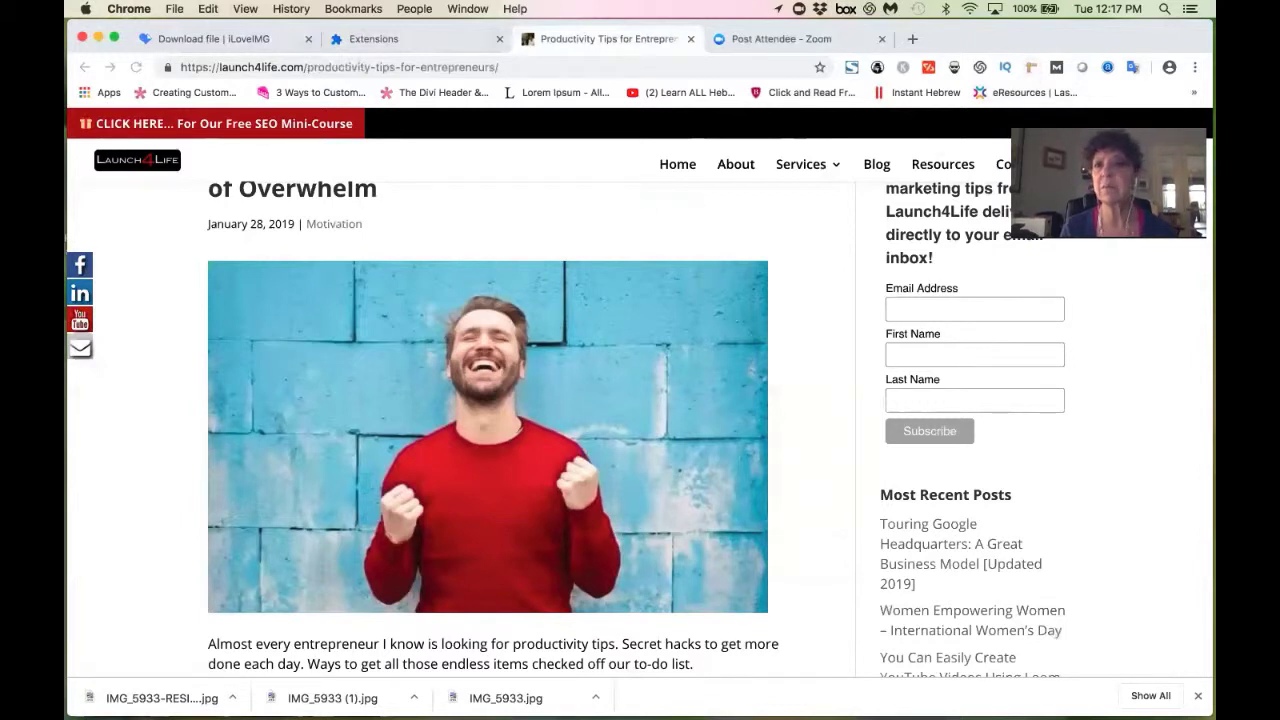
# Turn on Page Ruler Redux, close the downloads bar, and roughly measure the productivity post's photo.
pyautogui.click(1030, 67)
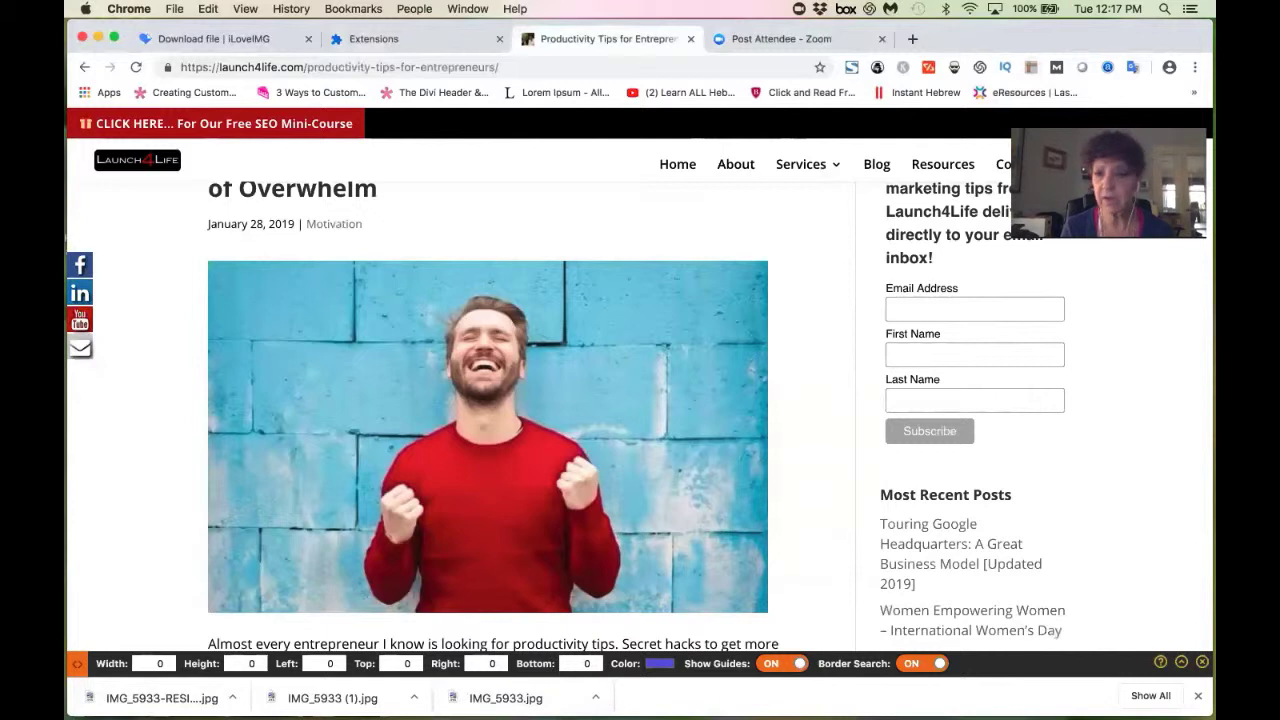
pyautogui.click(1198, 695)
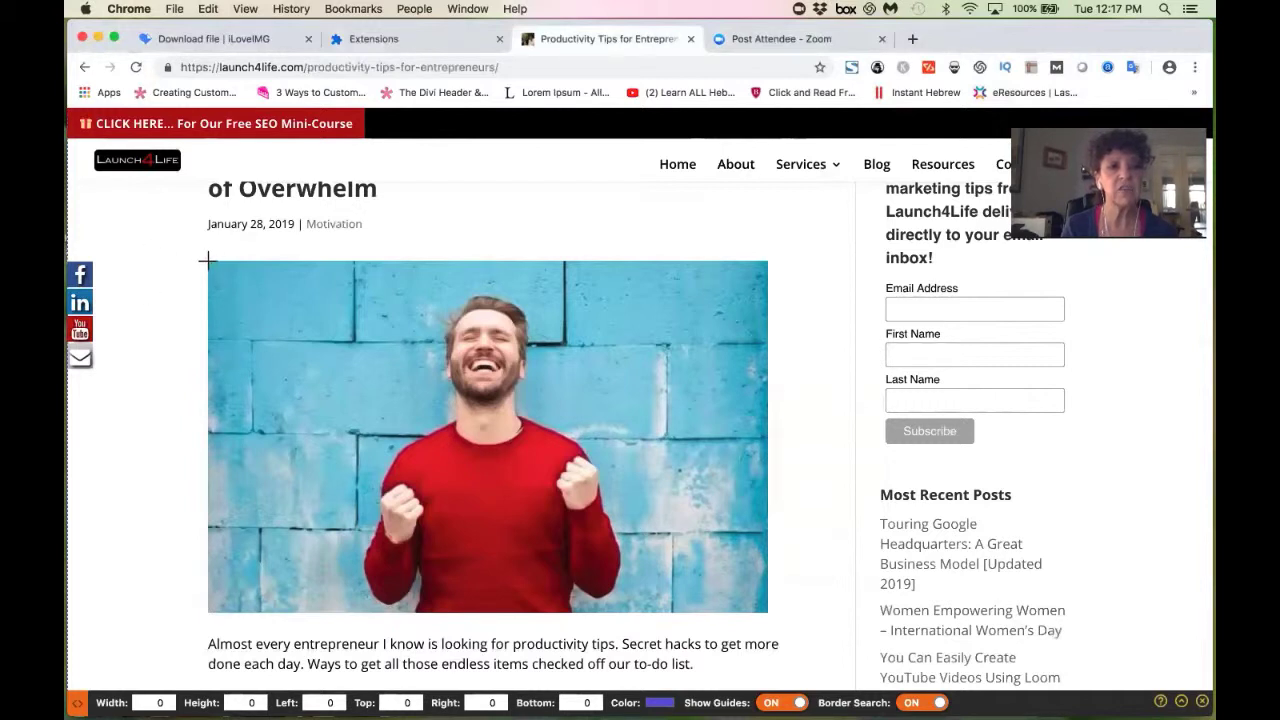
pyautogui.moveTo(207, 260); pyautogui.dragTo(516, 540)
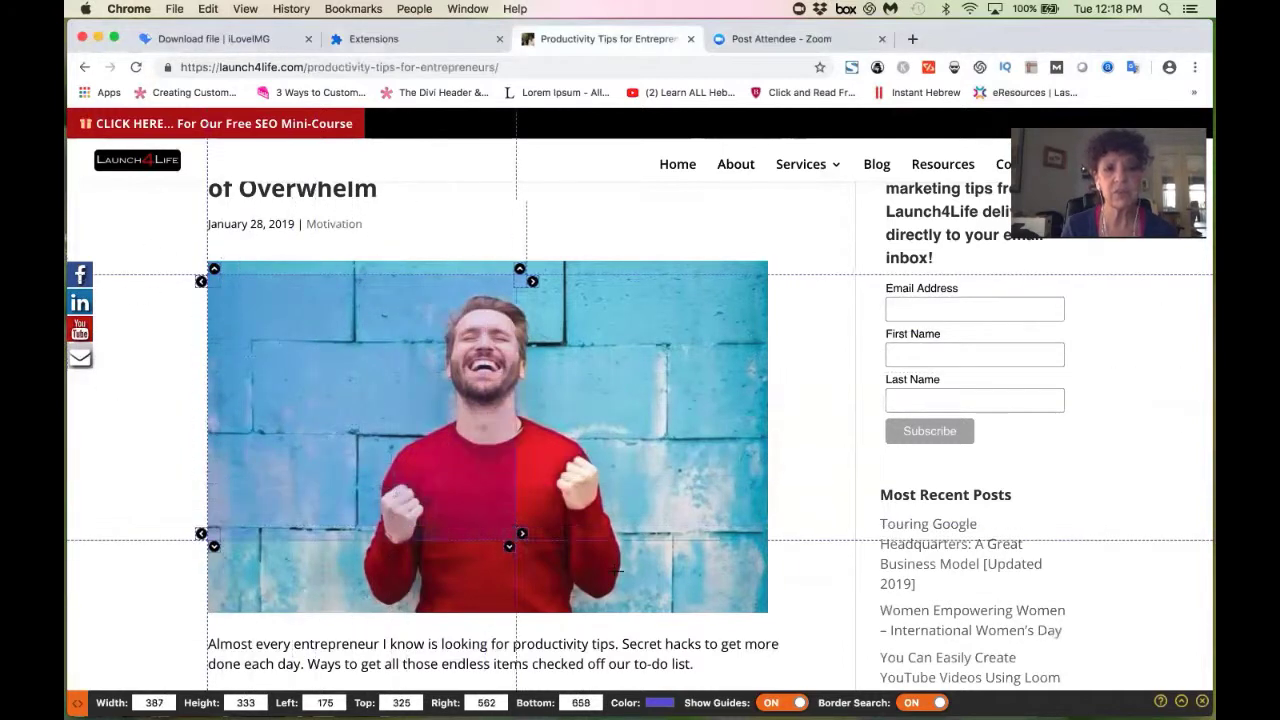
pyautogui.moveTo(617, 571); pyautogui.dragTo(770, 607)
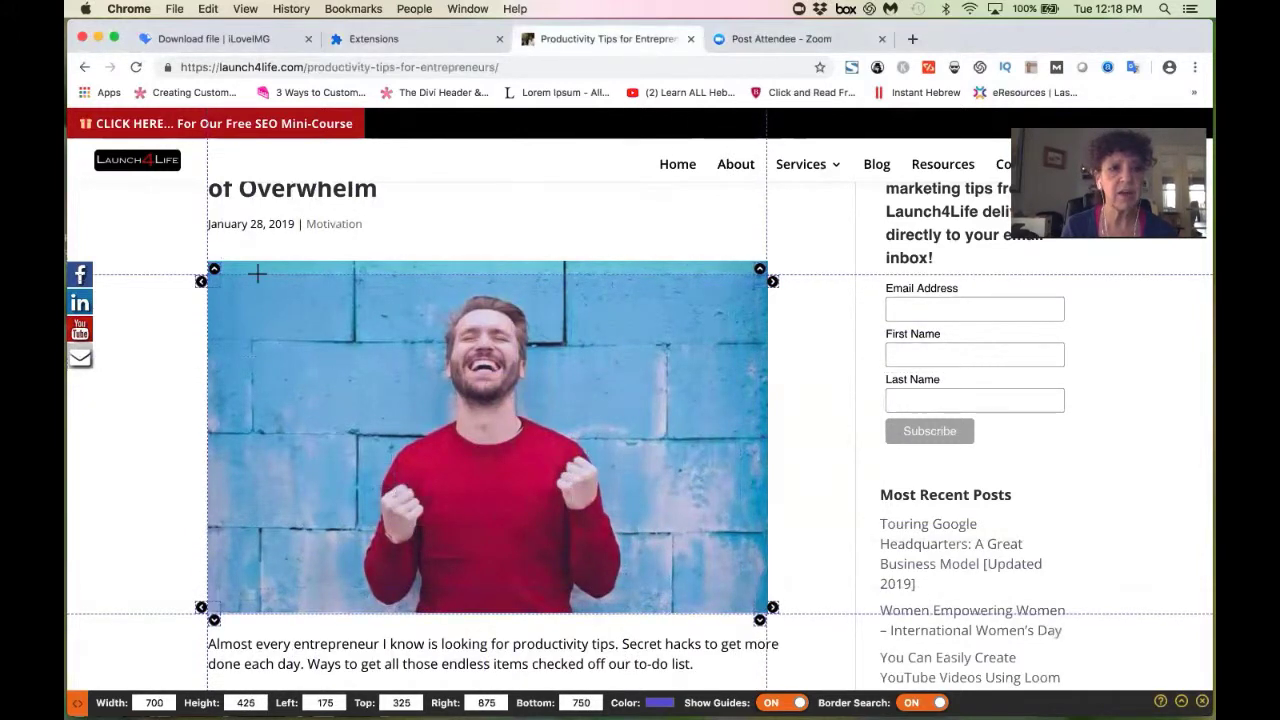
# Measure the featured photo corner to corner at 701 × 444, then go back to the Women Empowering Women post.
pyautogui.moveTo(257, 273); pyautogui.dragTo(258, 248)
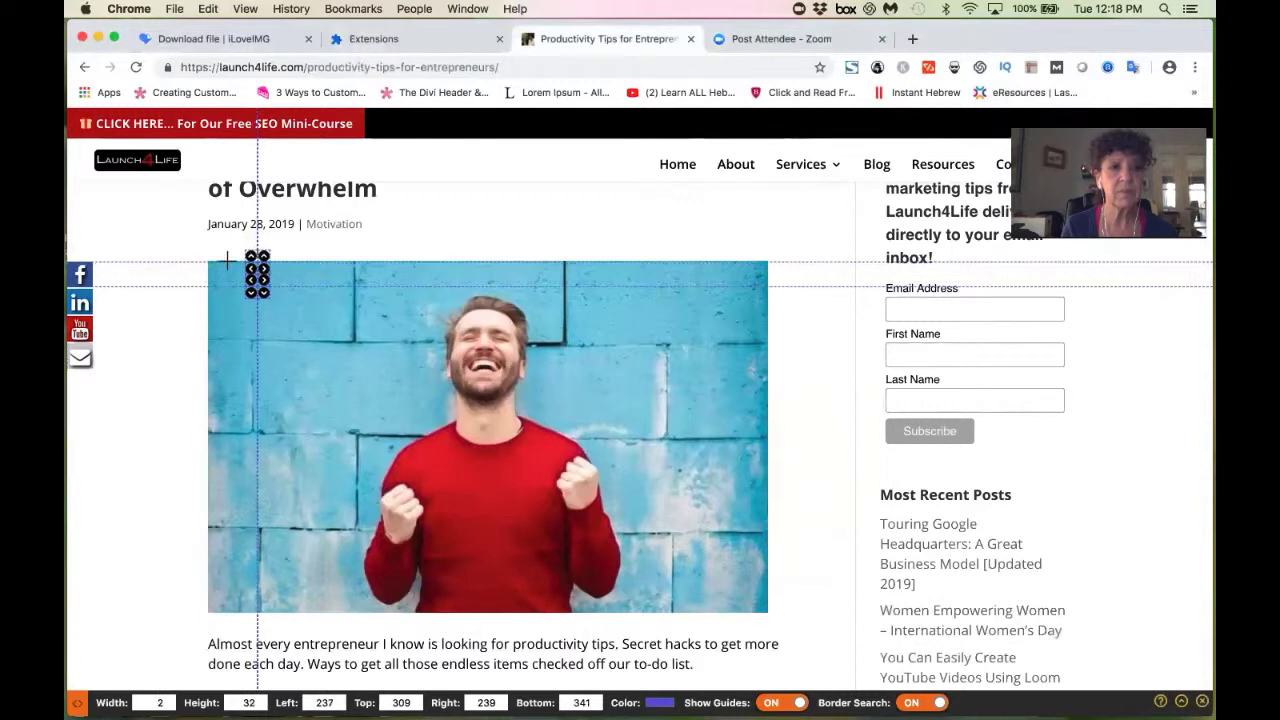
pyautogui.click(212, 268)
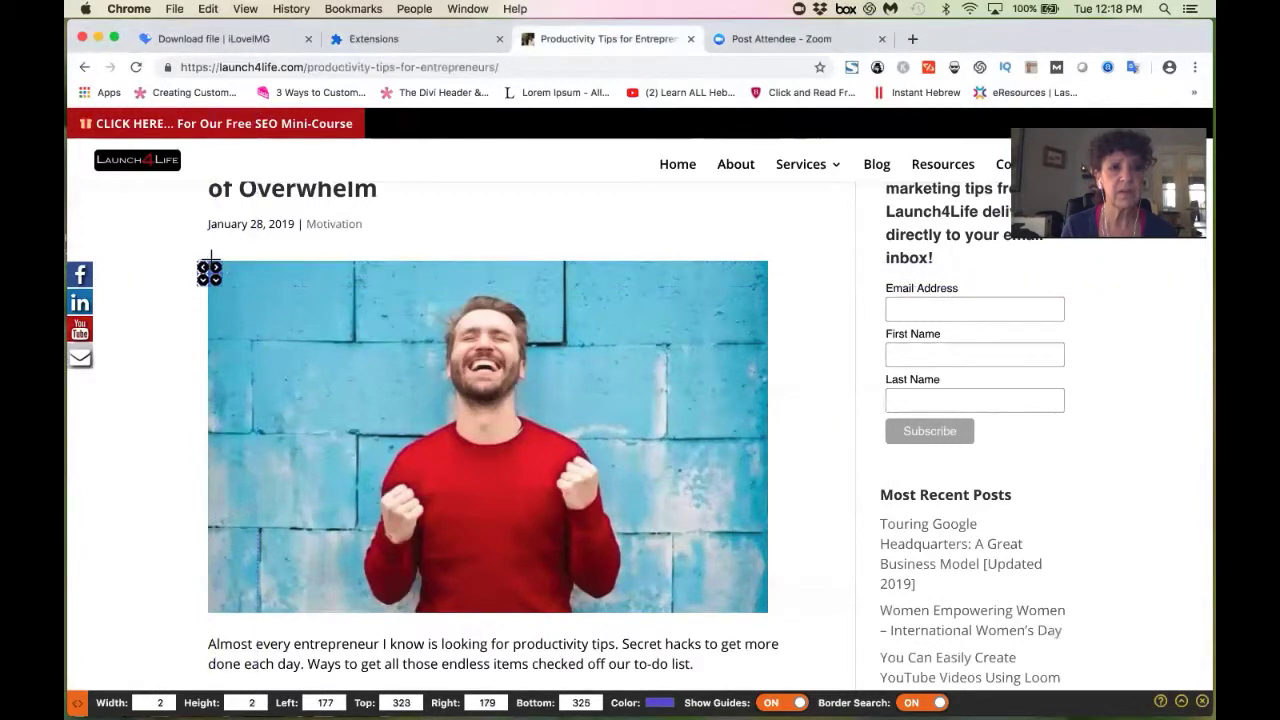
pyautogui.moveTo(213, 277); pyautogui.dragTo(166, 288)
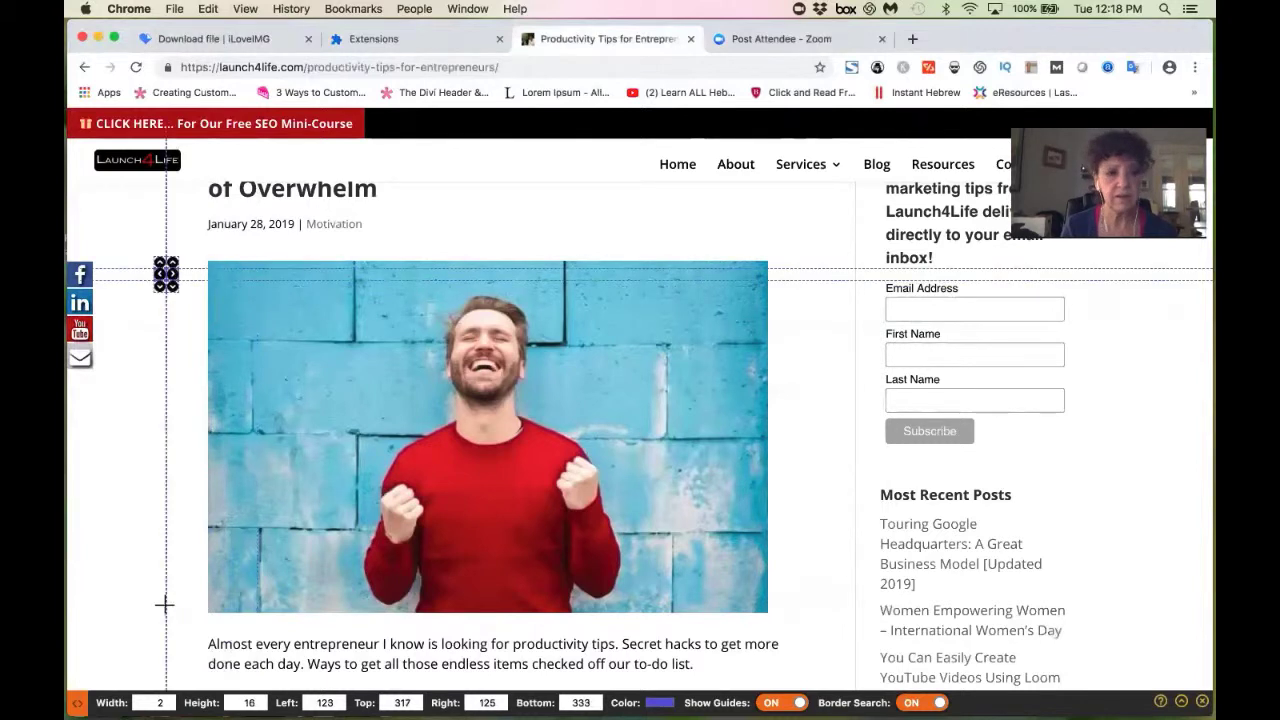
pyautogui.click(216, 265)
pyautogui.moveTo(208, 262); pyautogui.dragTo(762, 606)
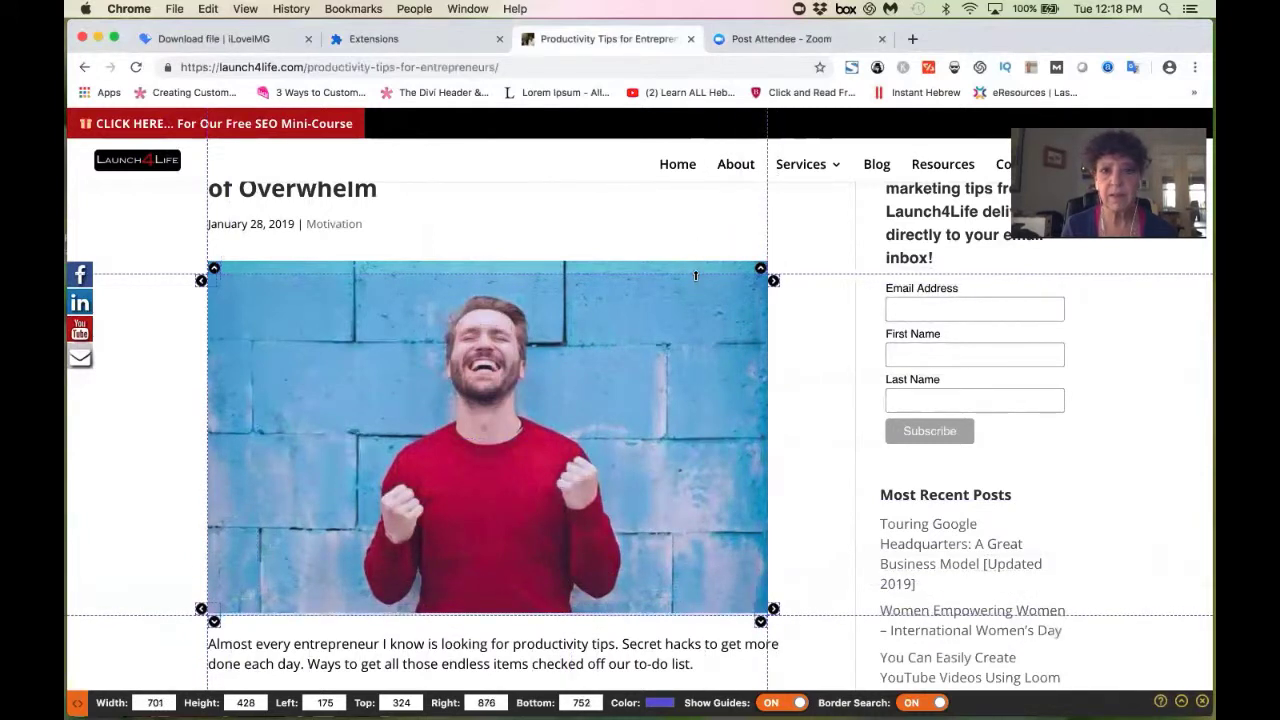
pyautogui.moveTo(695, 275); pyautogui.dragTo(695, 262)
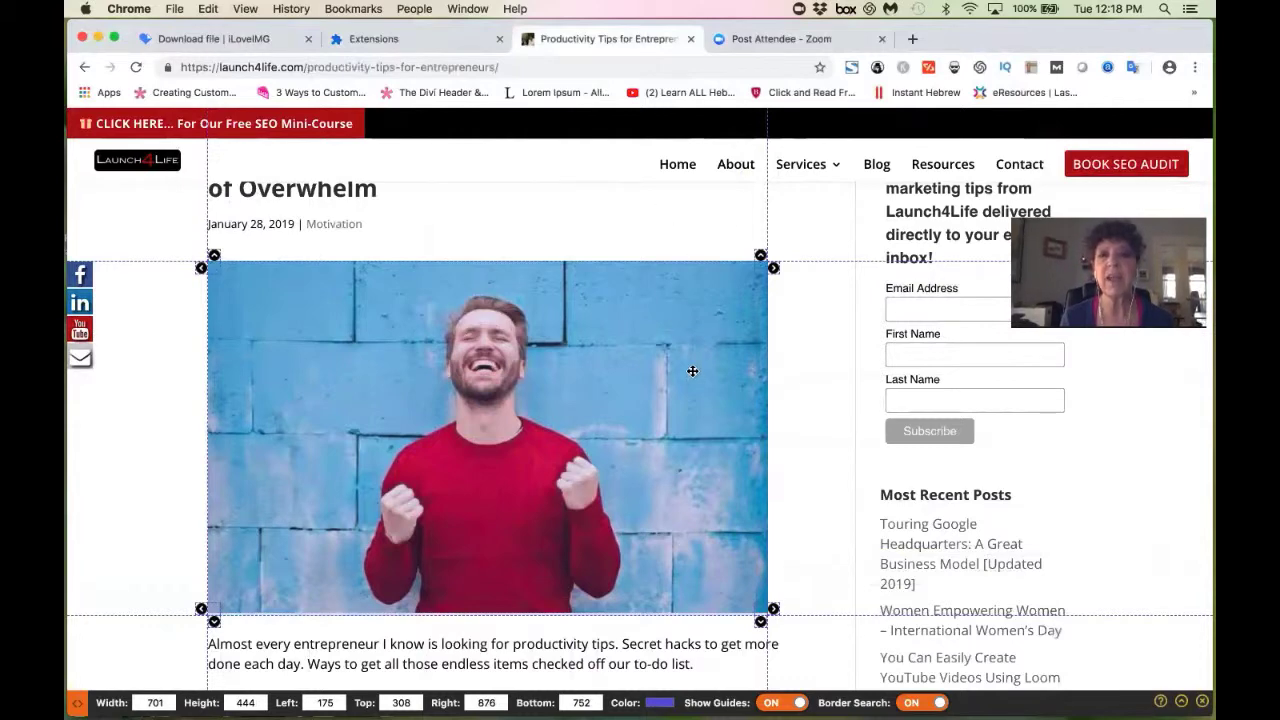
pyautogui.press('super+bracketleft')
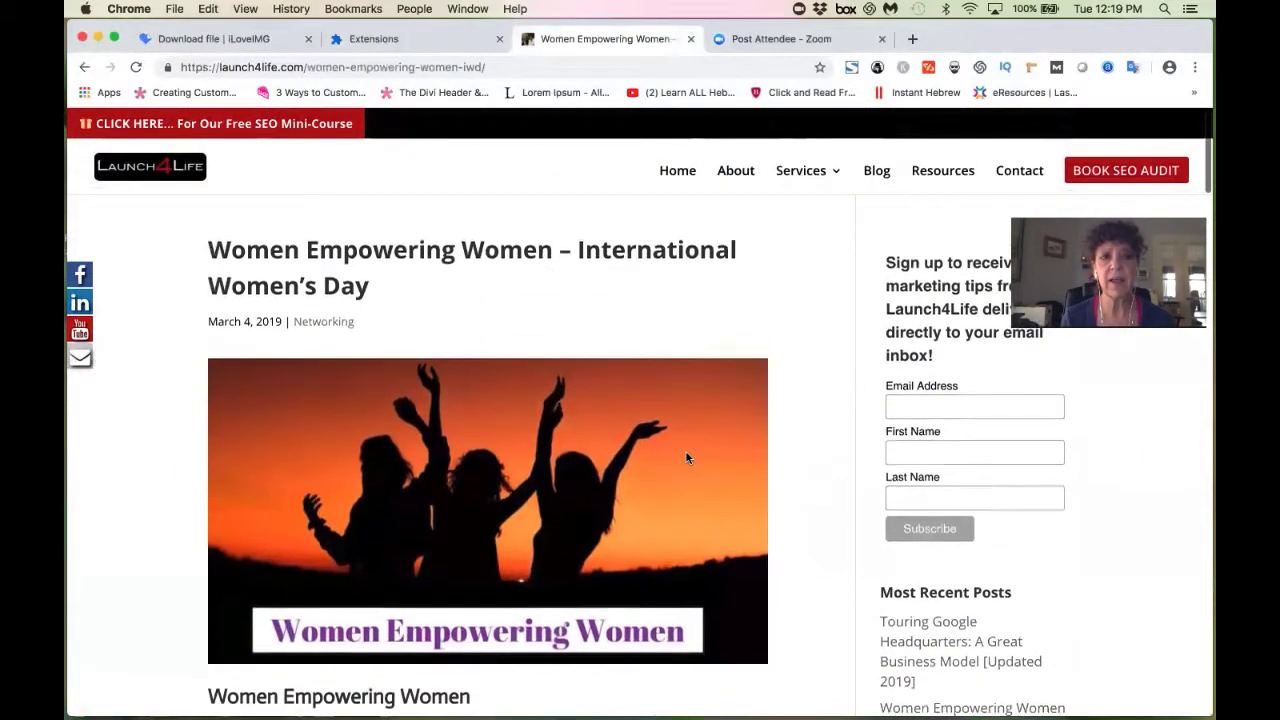
# Turn on Page Ruler Redux and measure the sunset header image at 700 px wide.
pyautogui.scroll(-2, 686, 458)
pyautogui.scroll(1, 686, 458)
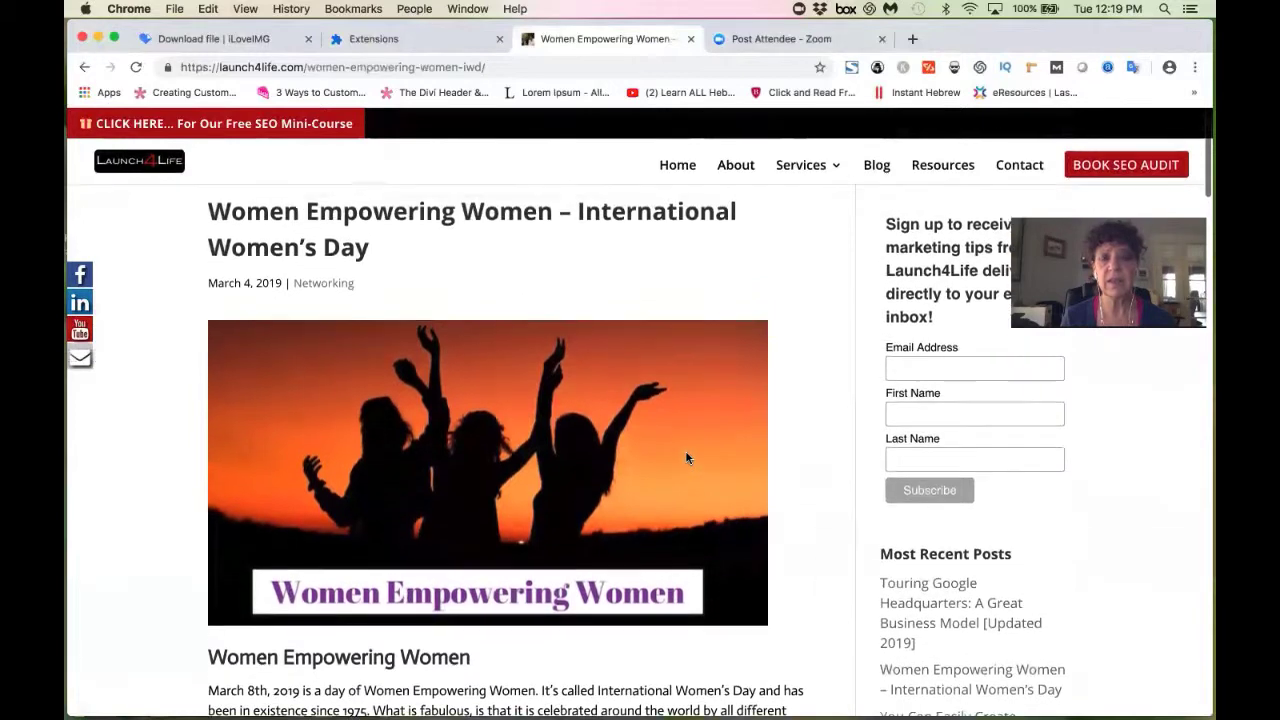
pyautogui.click(1031, 68)
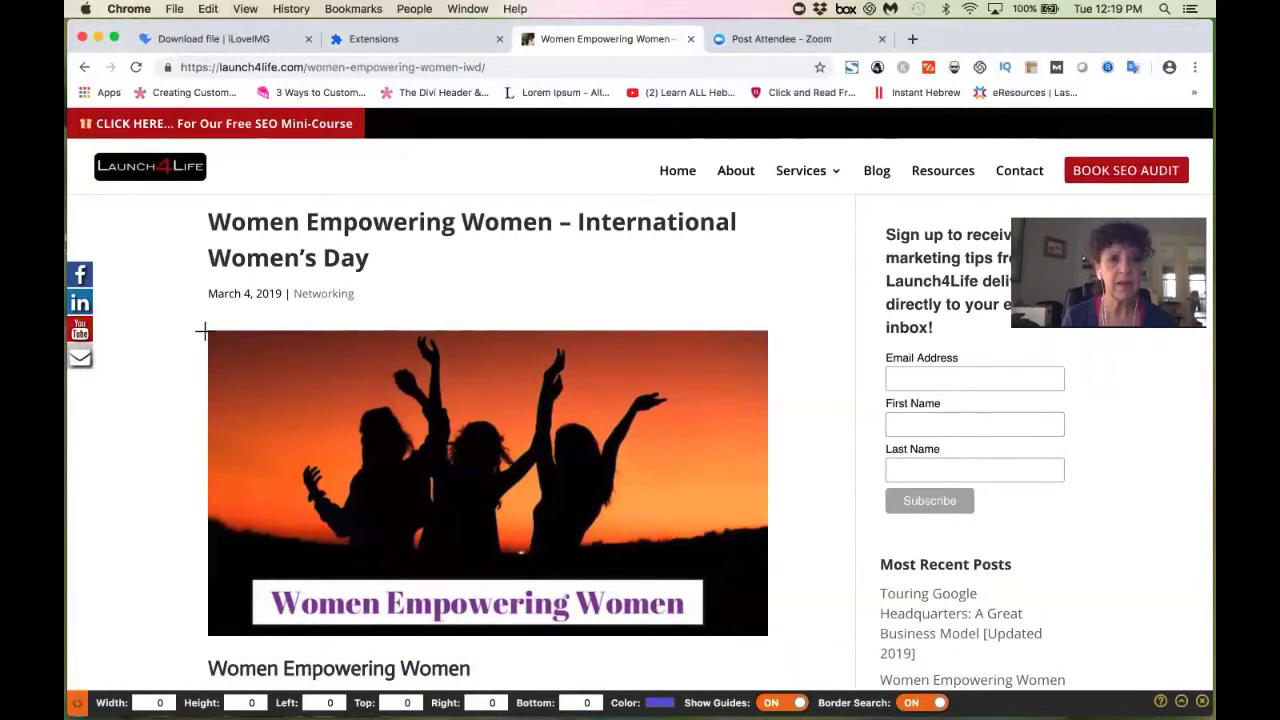
pyautogui.moveTo(205, 332)
pyautogui.mouseDown()
pyautogui.moveTo(443, 520)
pyautogui.moveTo(749, 603)
pyautogui.moveTo(768, 633)
pyautogui.mouseUp()
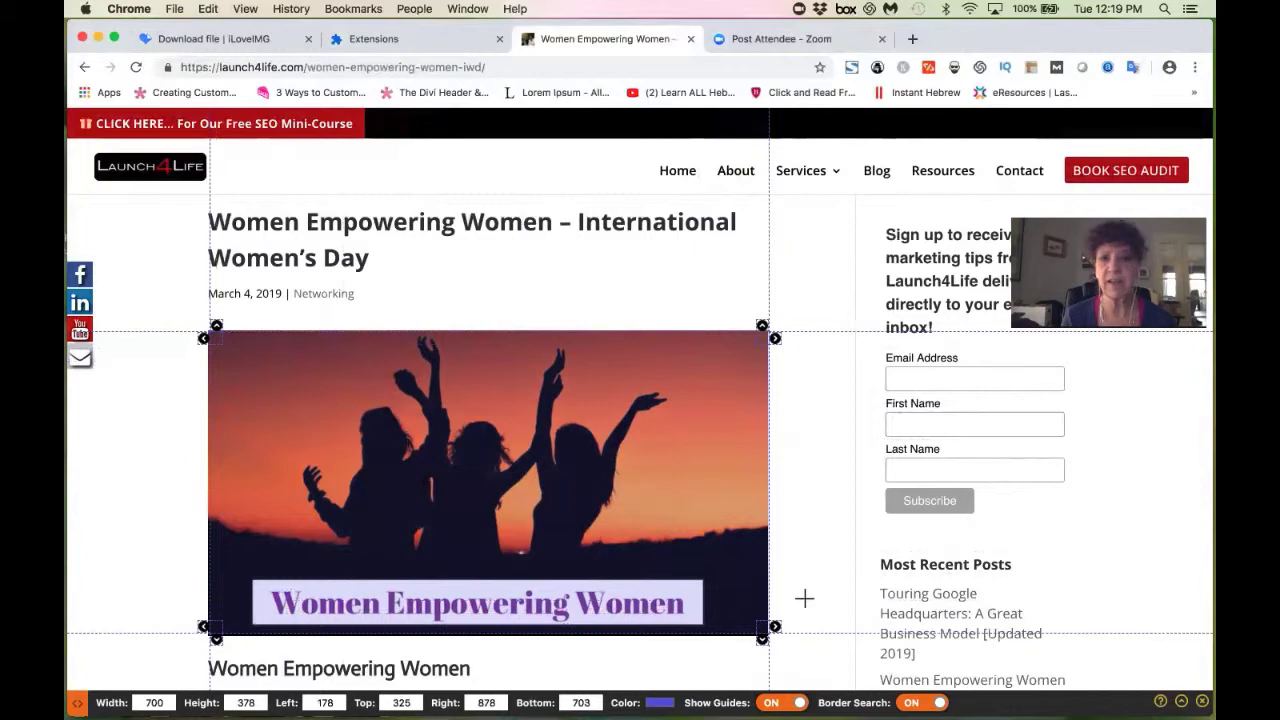
# Measure the International Women's Day symposium poster further down at 365 × 285, then return to the top.
pyautogui.scroll(-15, 804, 598)
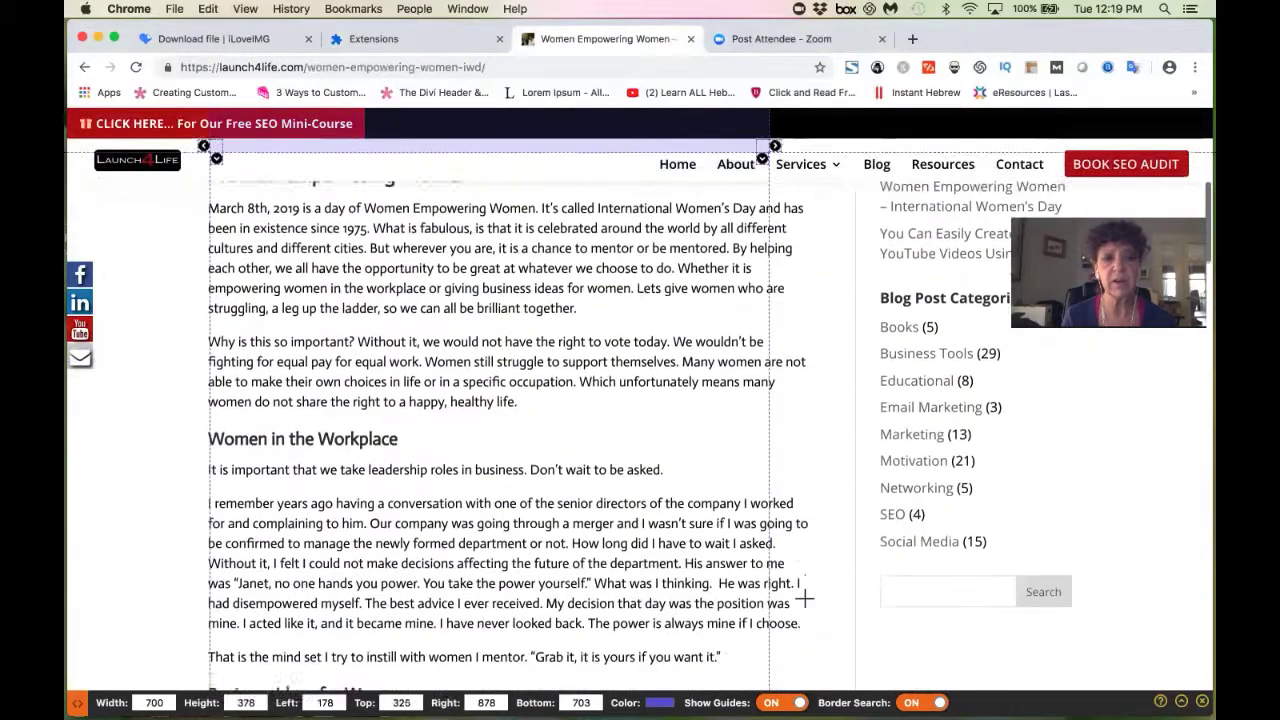
pyautogui.scroll(-10, 804, 598)
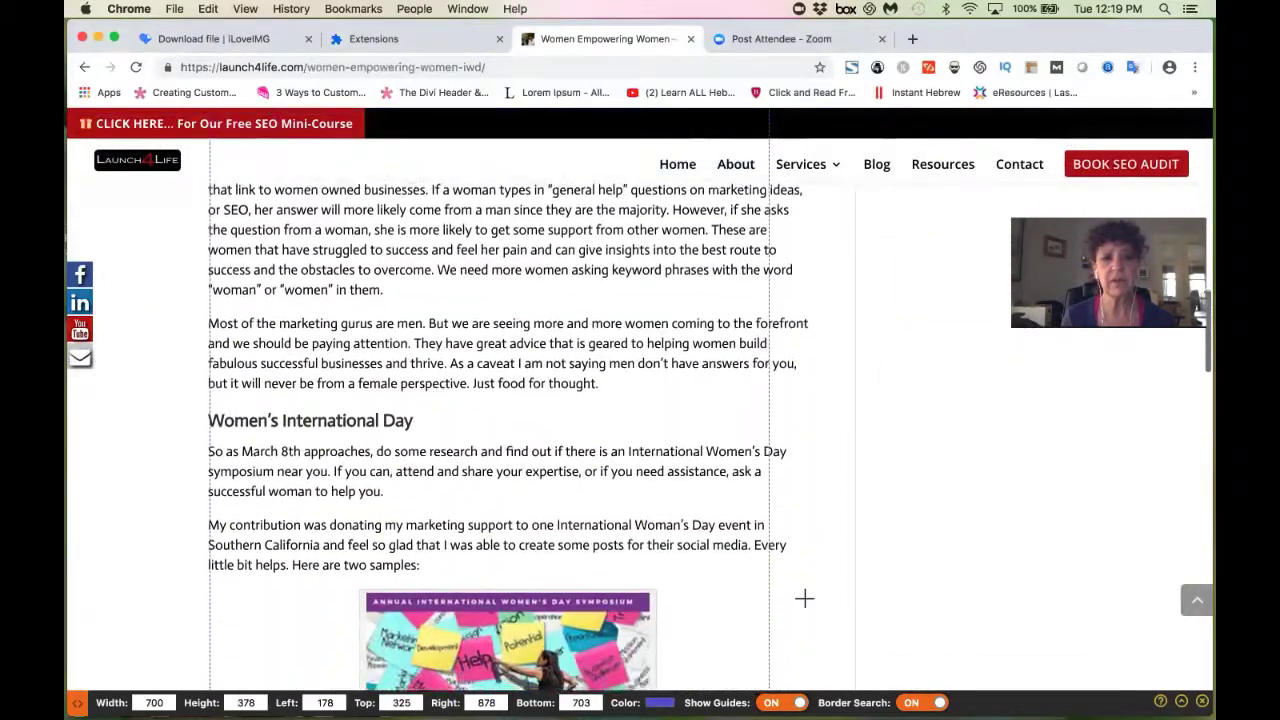
pyautogui.scroll(-2, 804, 598)
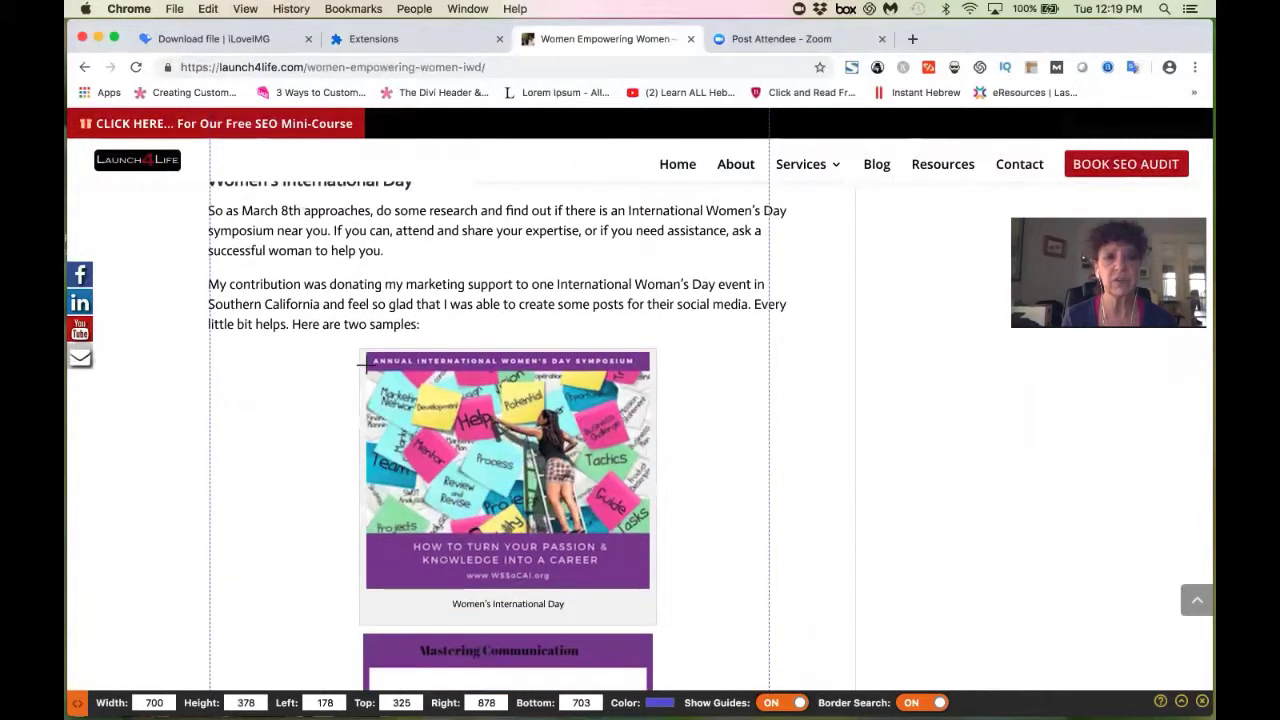
pyautogui.moveTo(360, 358); pyautogui.dragTo(654, 580)
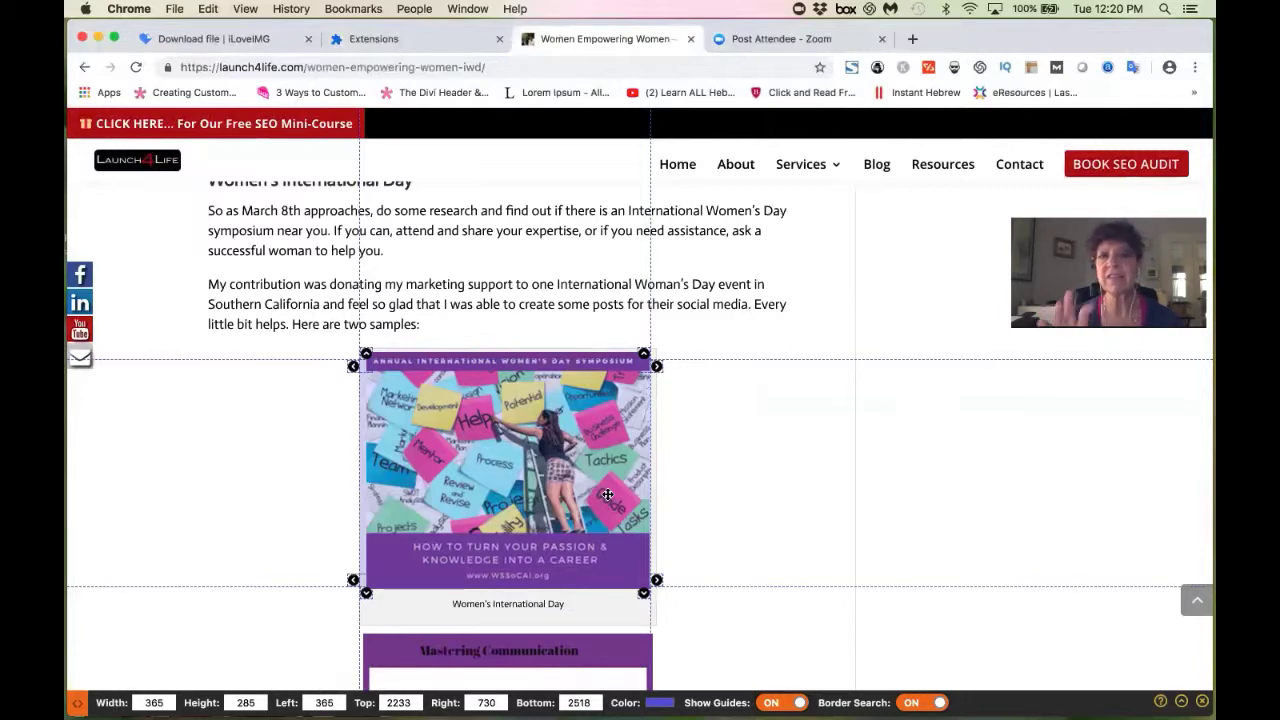
pyautogui.scroll(10, 809, 463)
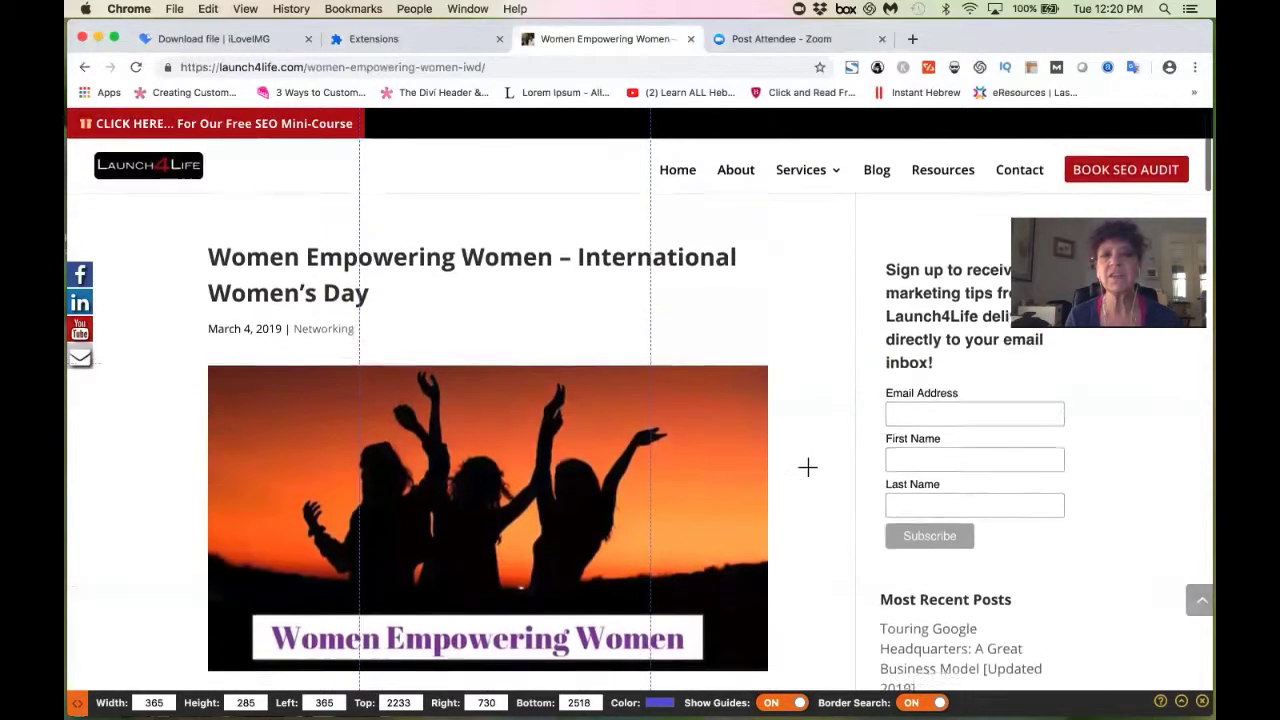